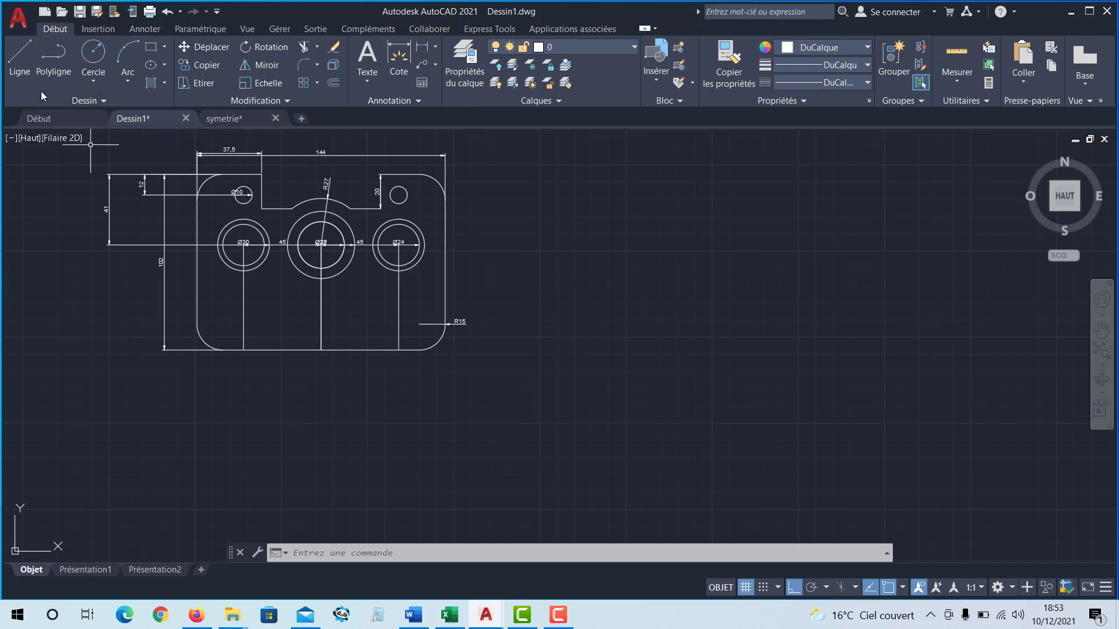
Step: Draw a 200-unit horizontal line in the empty area beyond the existing plate, with Ortho mode on
click(22, 73)
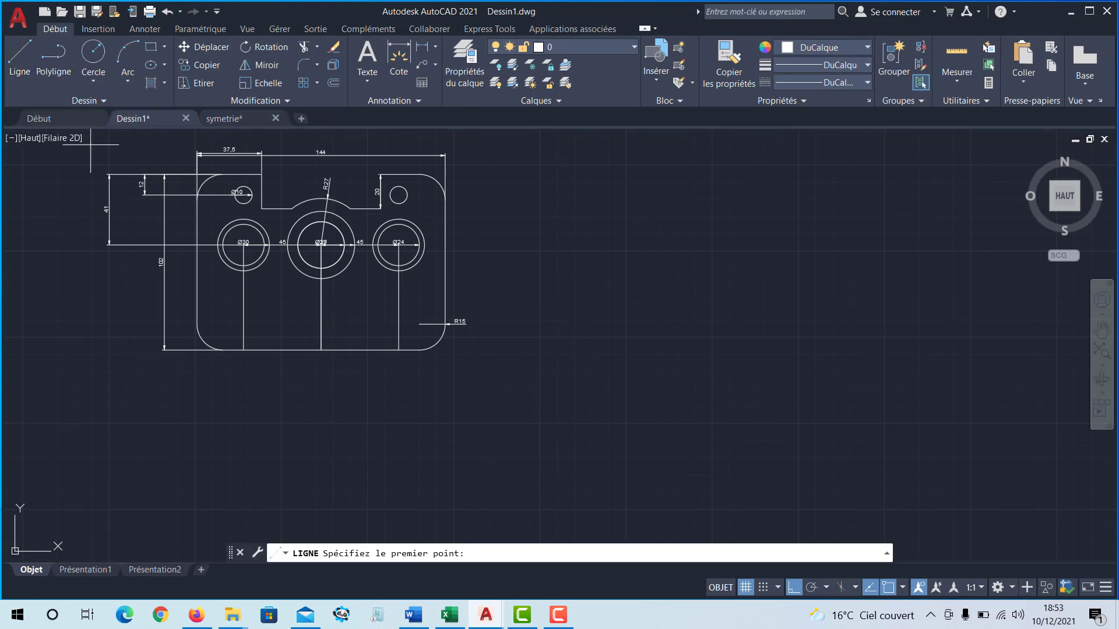
mouse_move(612, 359)
middle_down()
mouse_move(421, 338)
mouse_move(203, 338)
middle_up()
middle_drag(409, 374, 358, 285)
click(299, 373)
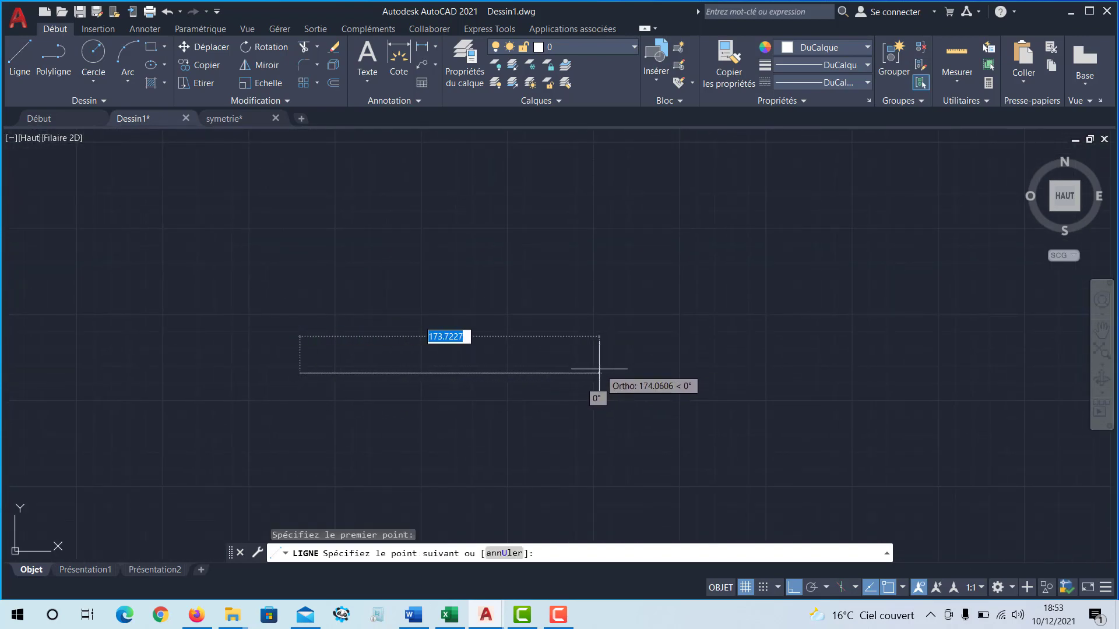
click(794, 588)
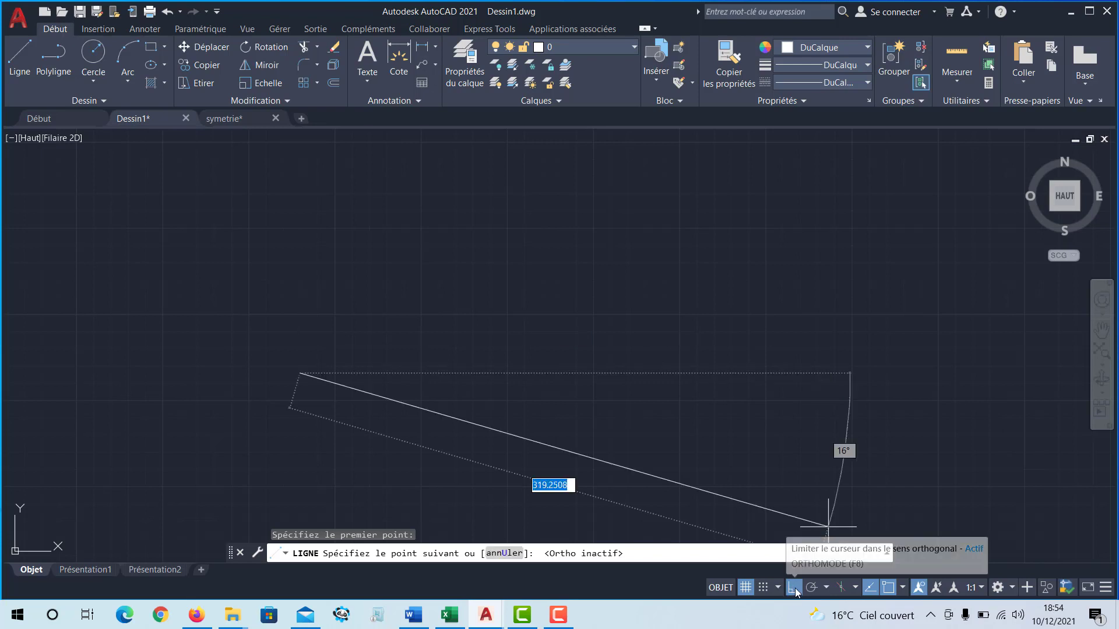
click(793, 588)
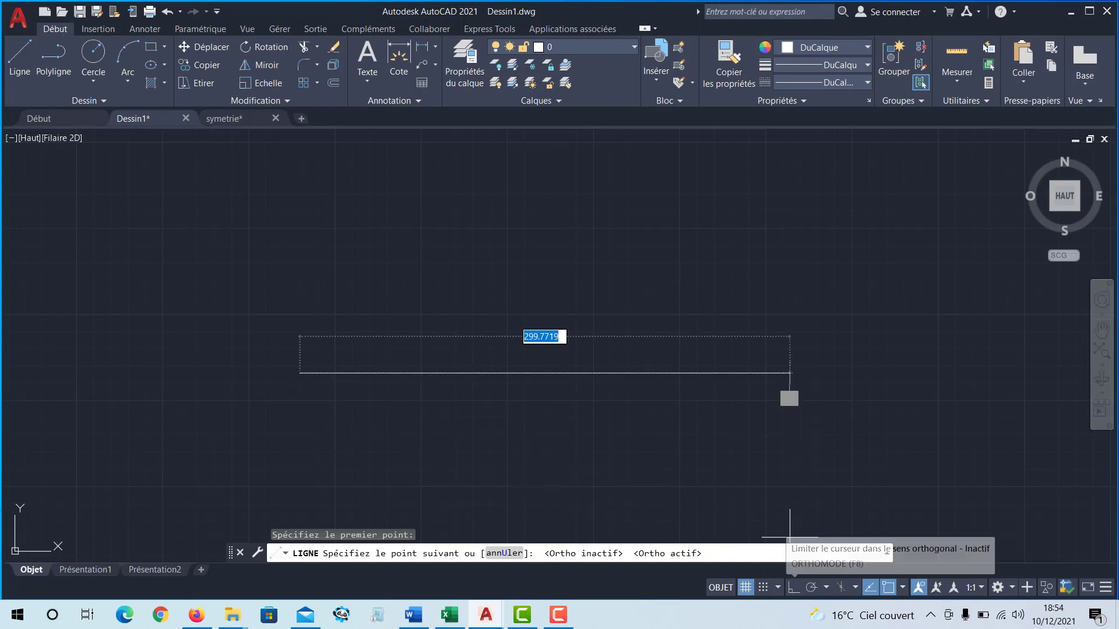
middle_drag(554, 392, 724, 404)
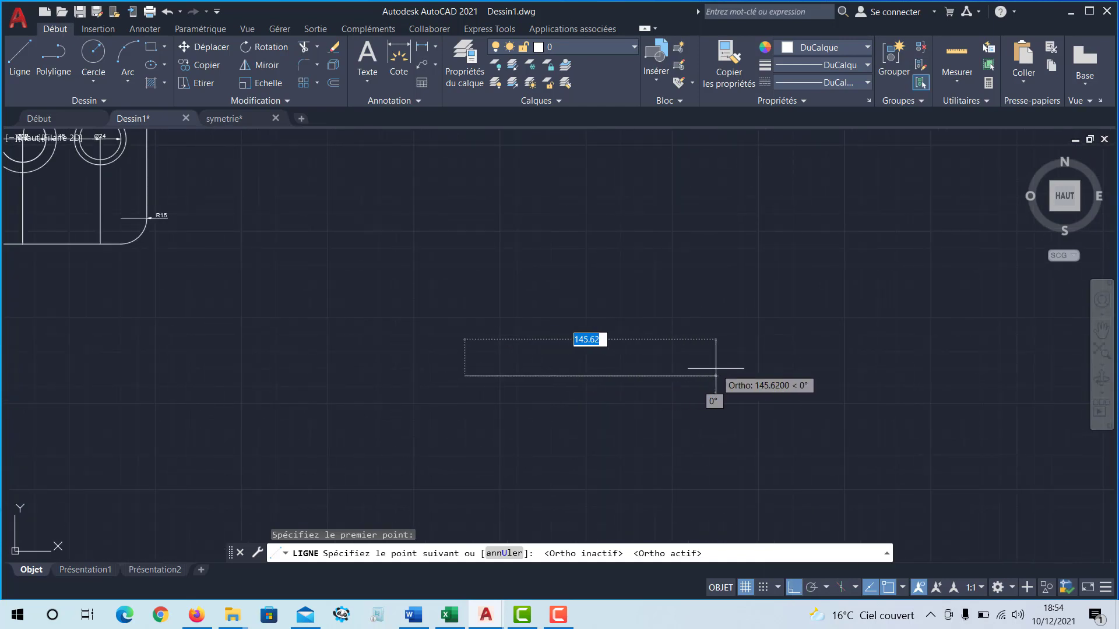
text(20)
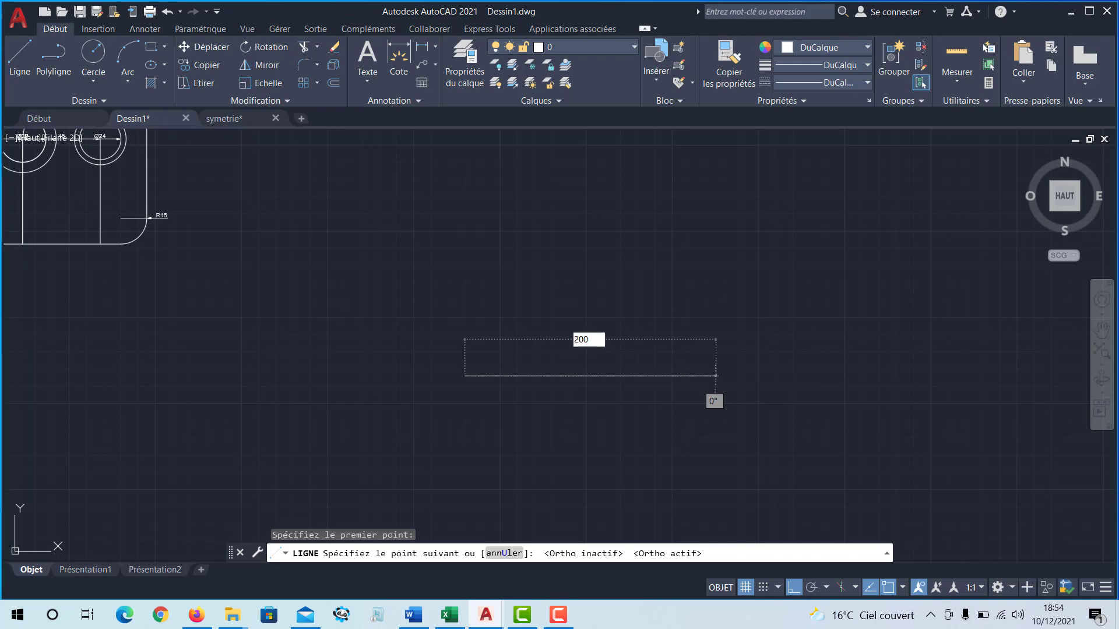
text(0)
key(Return)
key(Escape)
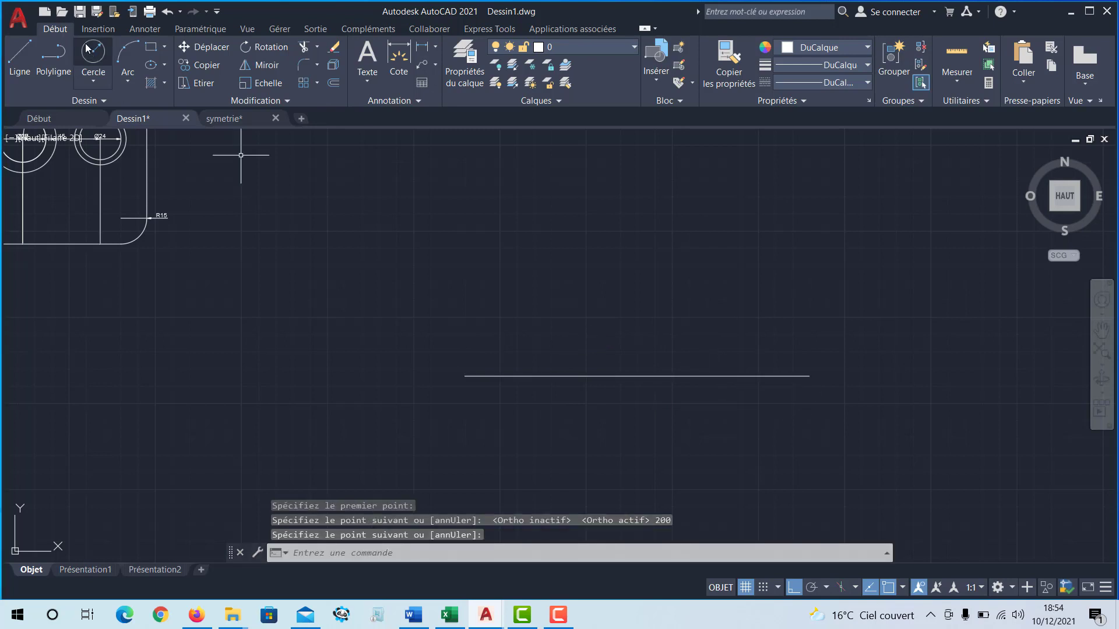
Step: With Ortho mode off, draw a 100-unit line at 45° from the left endpoint of the horizontal line
click(19, 56)
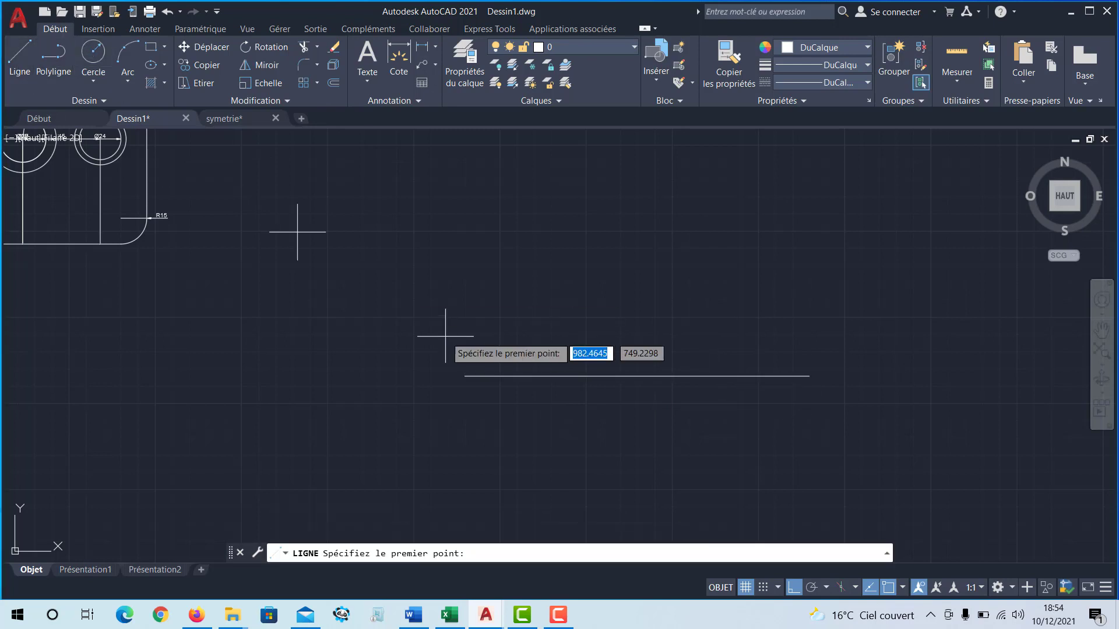
click(464, 376)
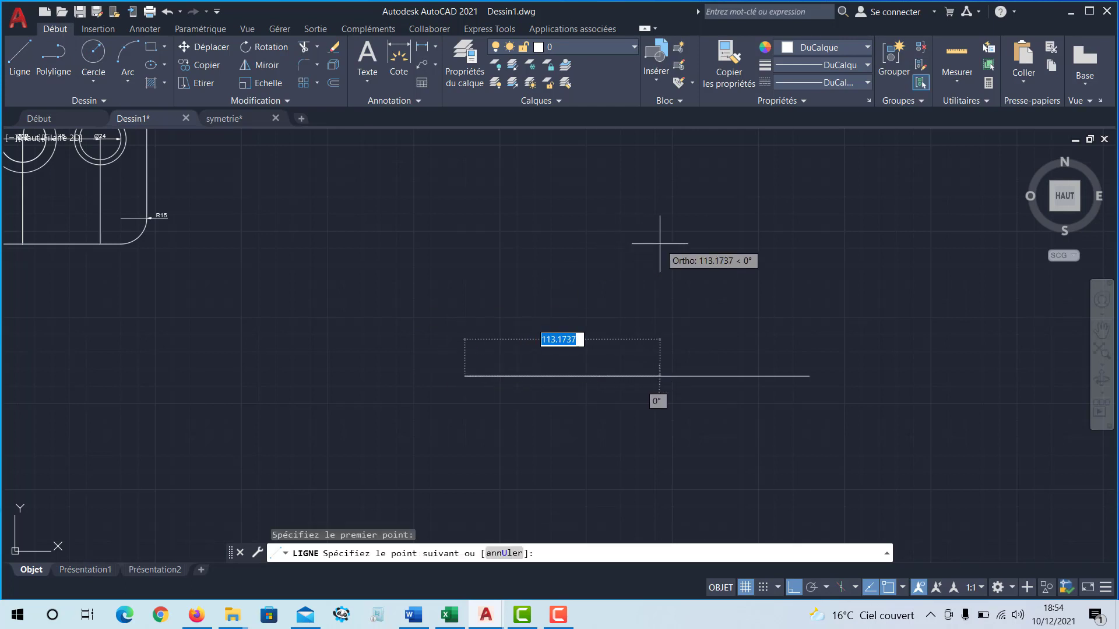
key(F8)
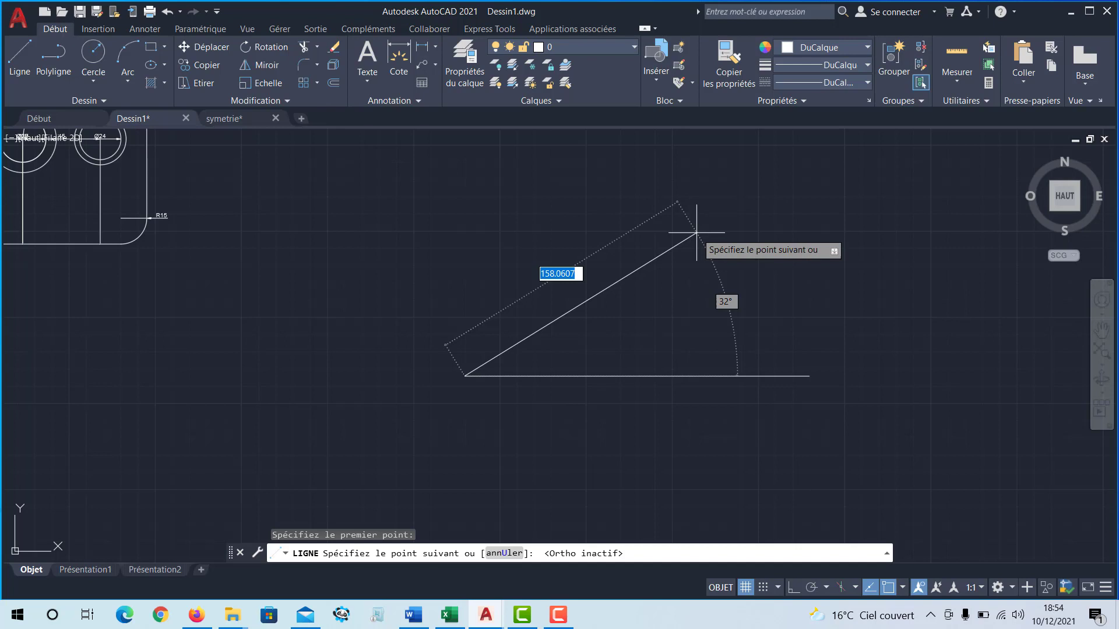
text(@100)
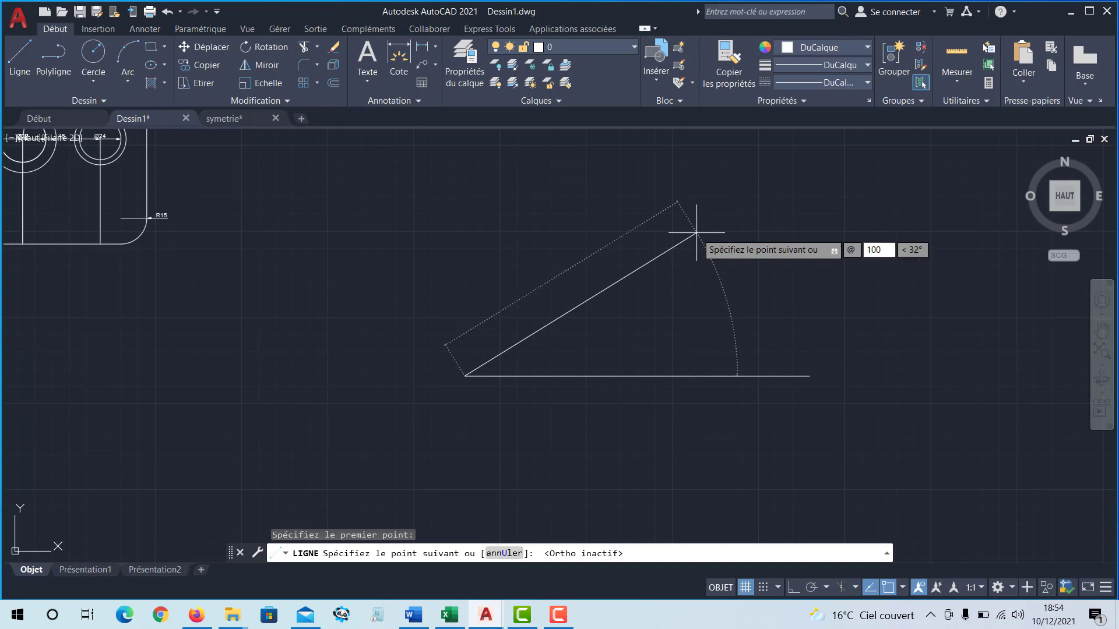
key(Tab)
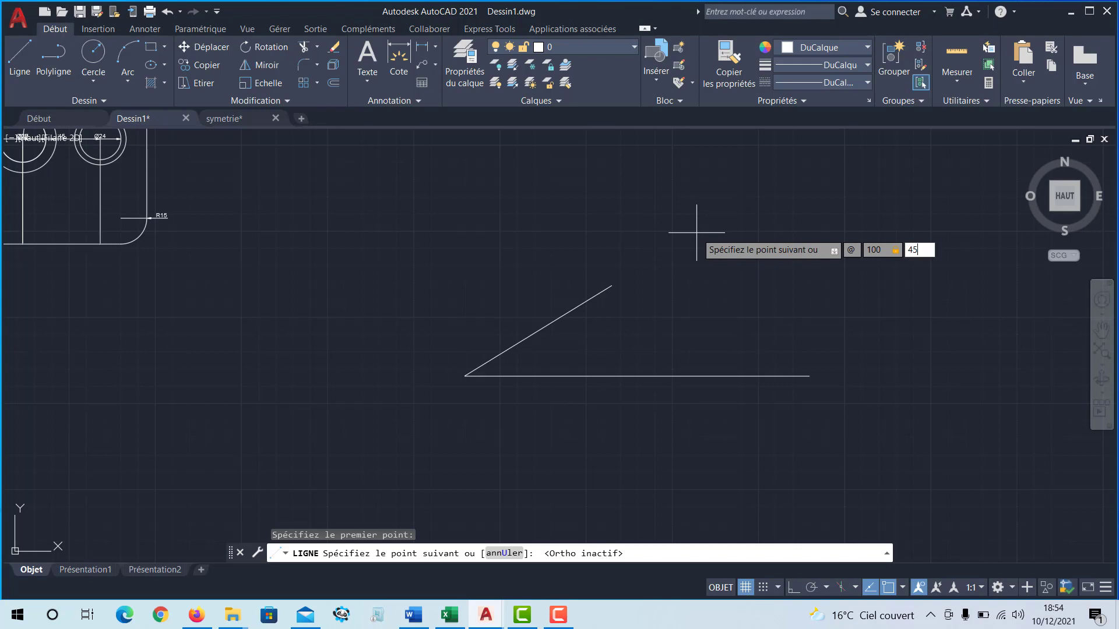
text(45)
key(Return)
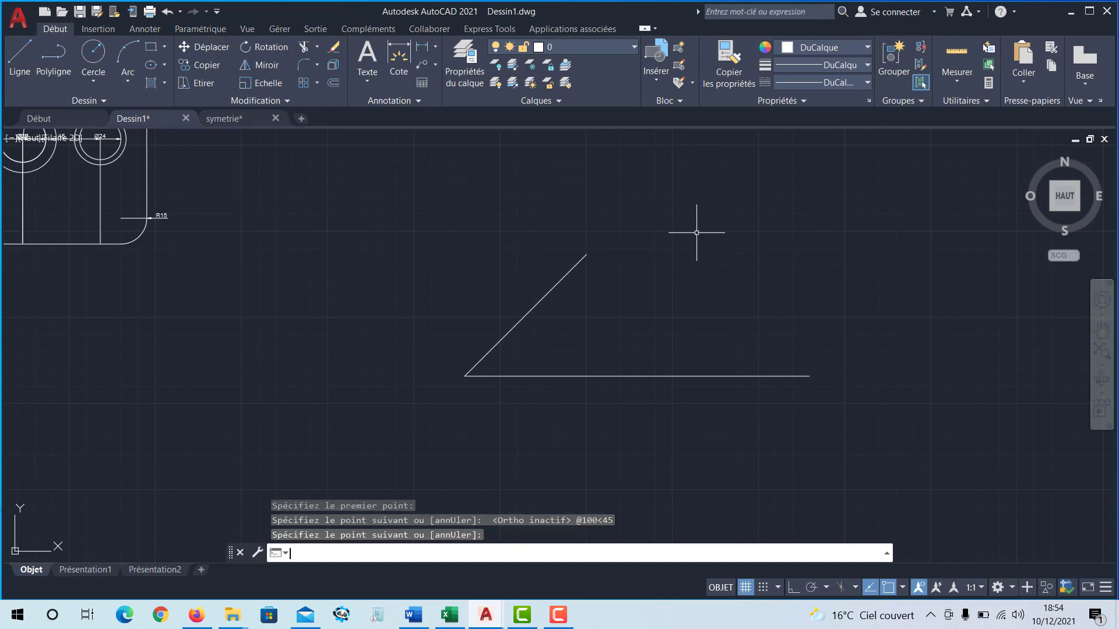
key(Return)
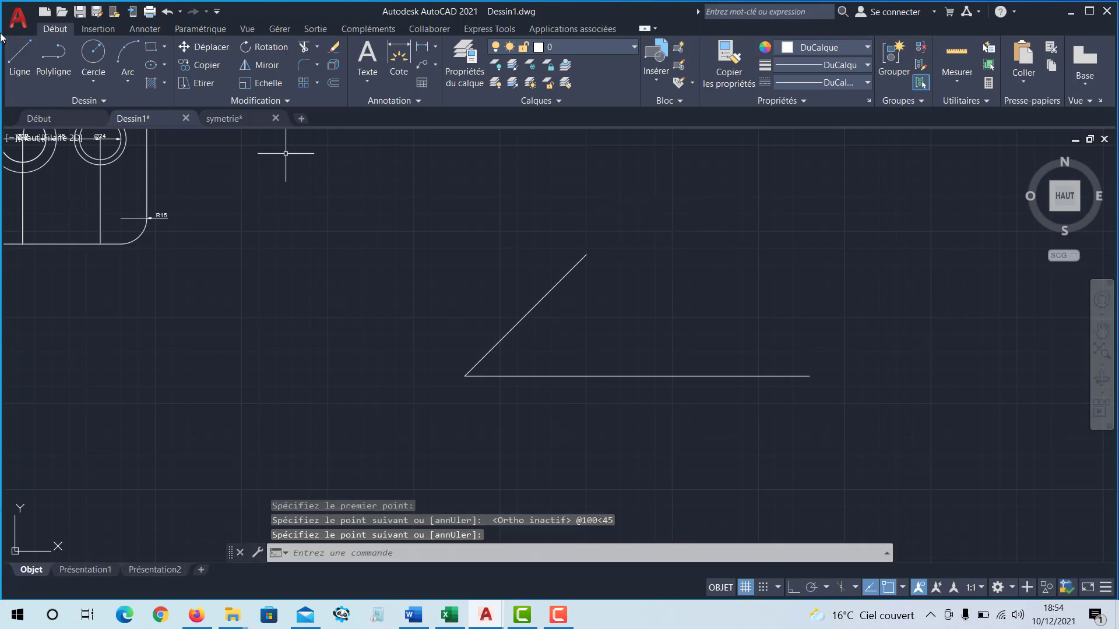
Step: Draw a centre-radius circle centred on the horizontal line's right endpoint and passing through the line's midpoint
click(92, 84)
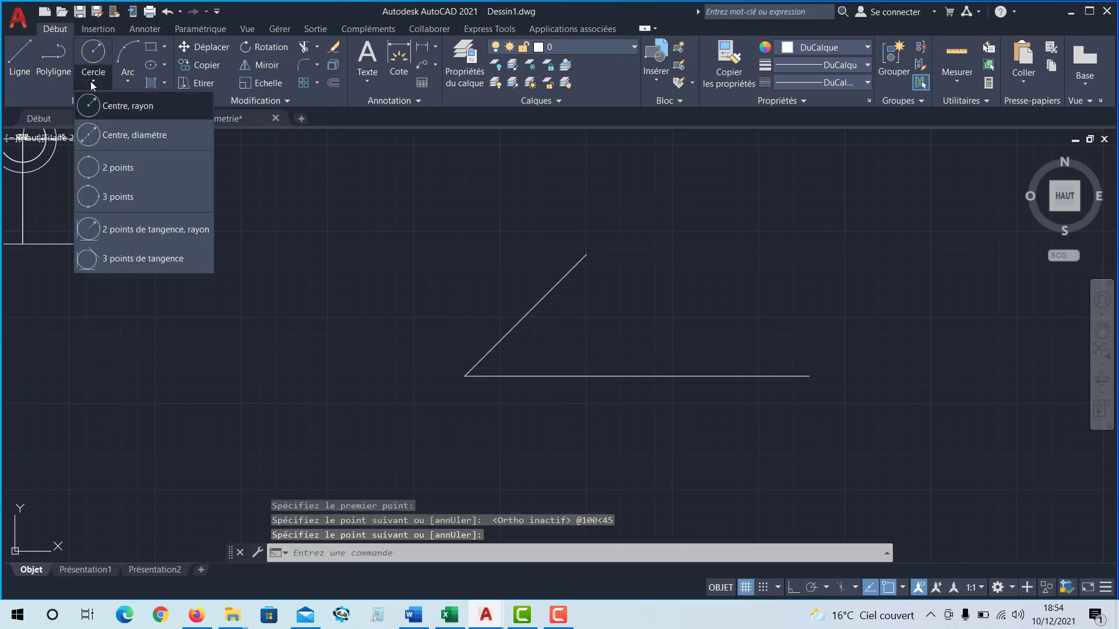
click(109, 109)
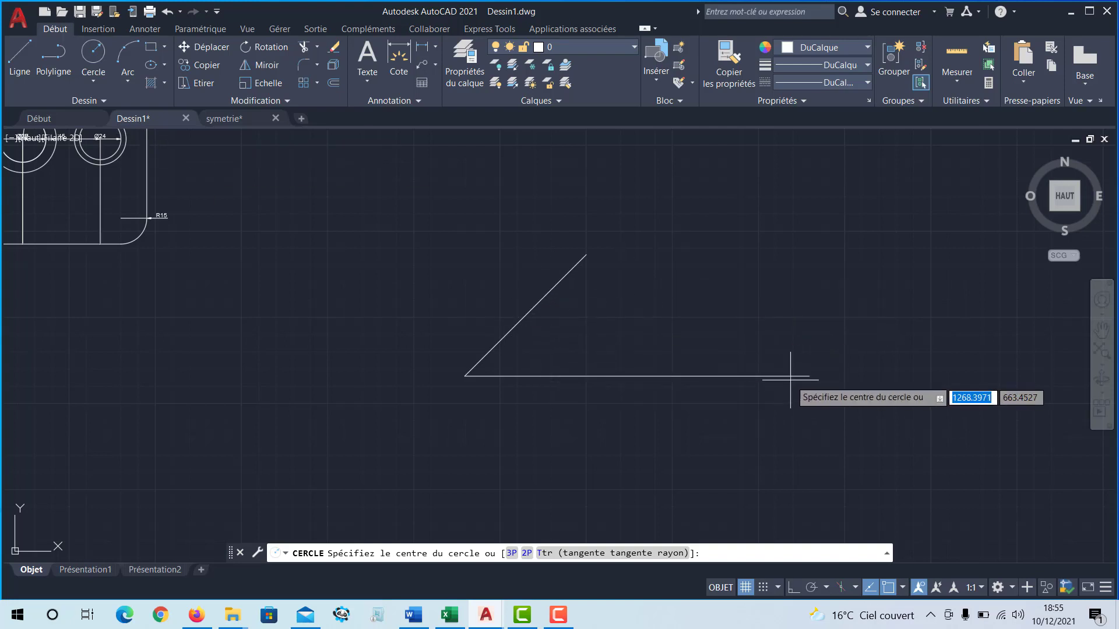
click(809, 375)
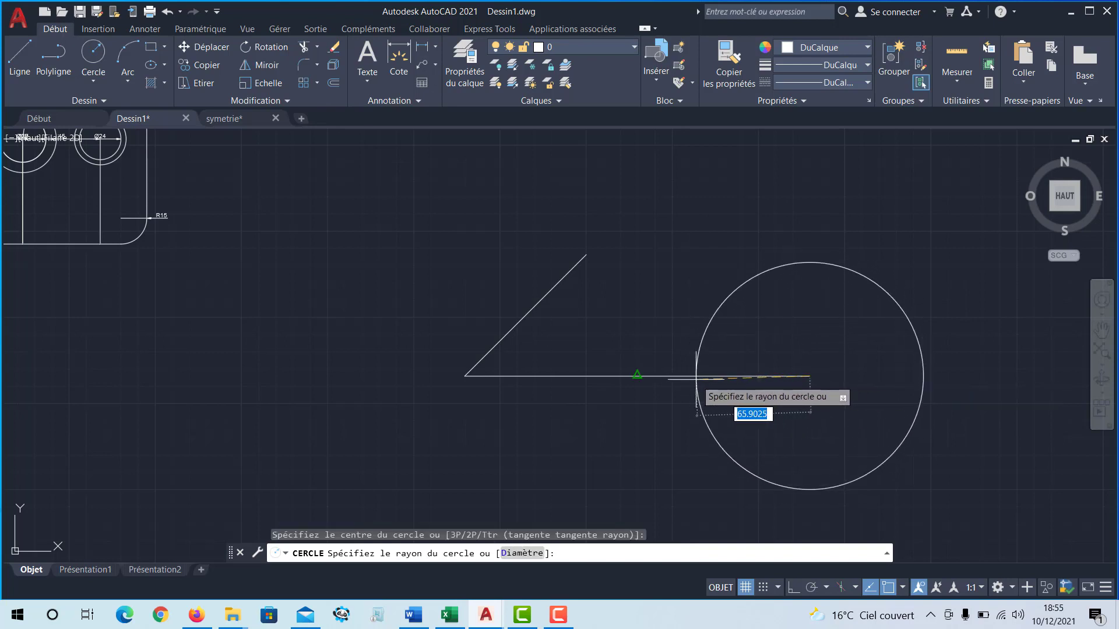
click(693, 380)
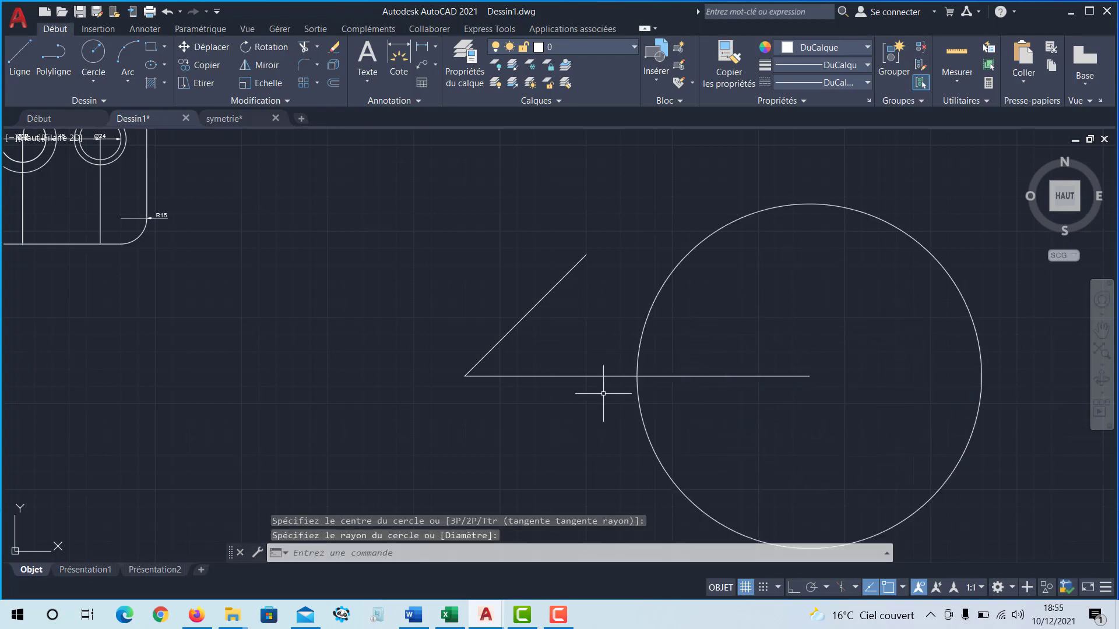
Step: Try moving the circle by its centre onto the midpoint of the horizontal line, and undo the move
mouse_move(543, 358)
middle_down()
mouse_move(394, 292)
mouse_move(363, 316)
middle_up()
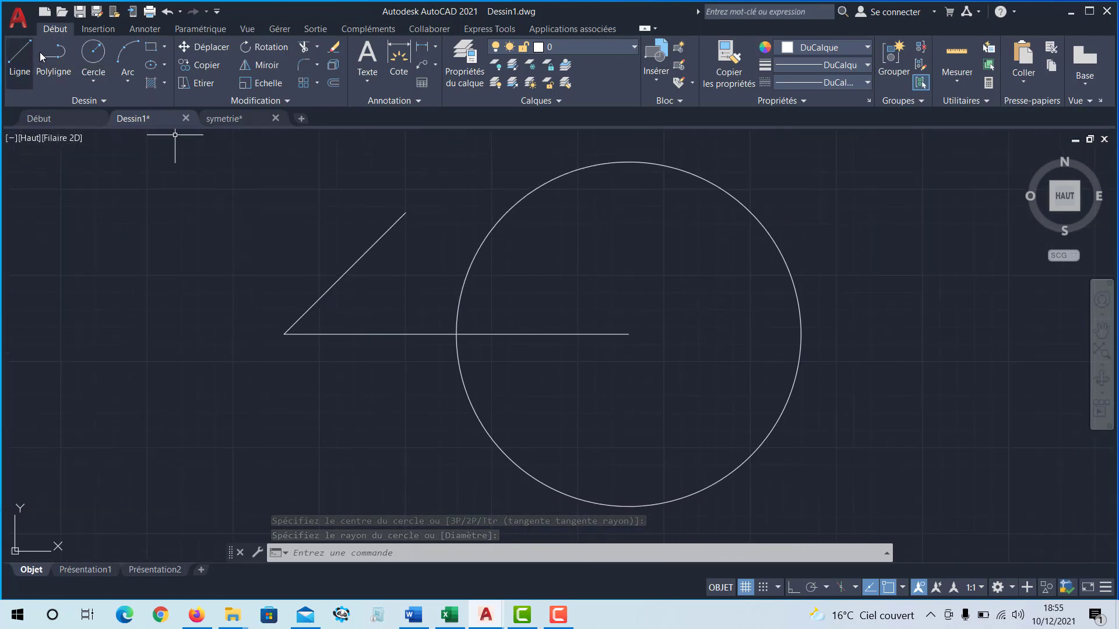
click(192, 49)
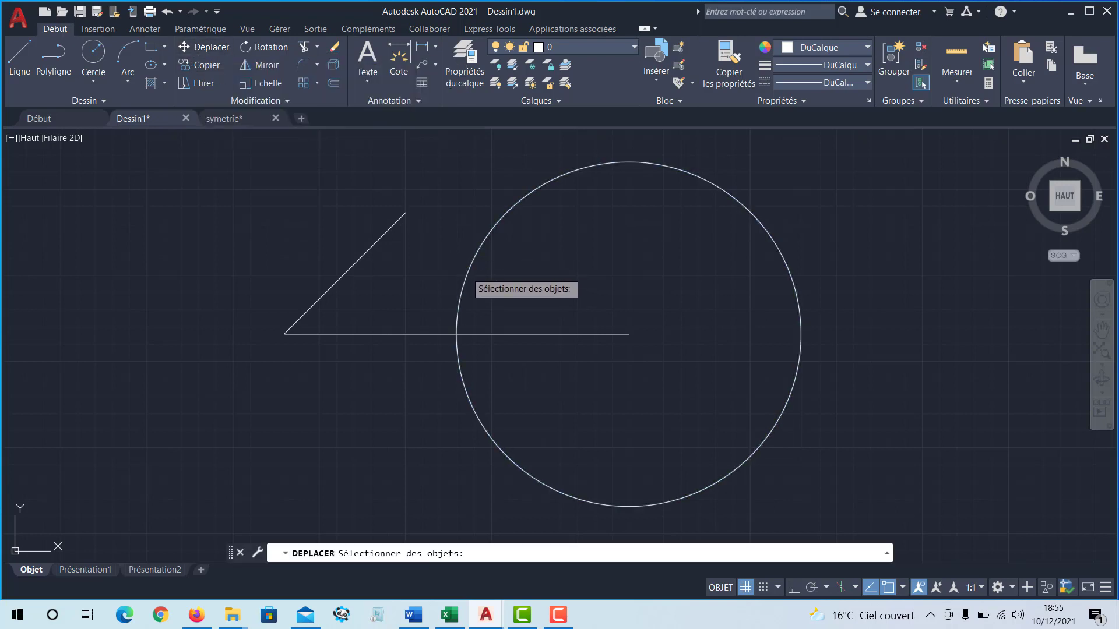
click(469, 275)
key(Return)
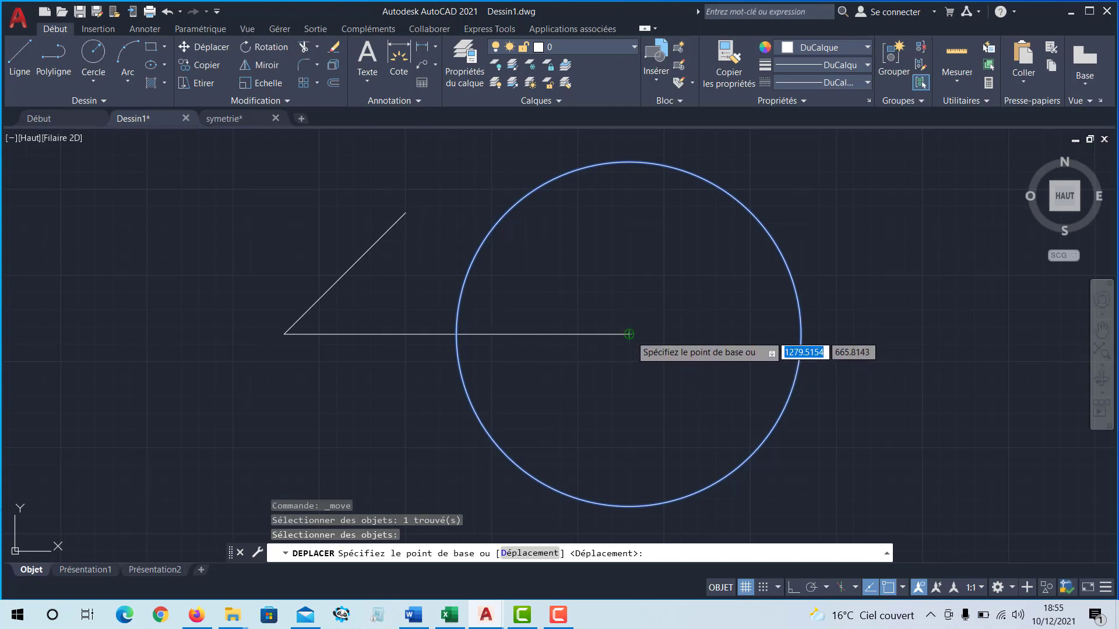
click(635, 338)
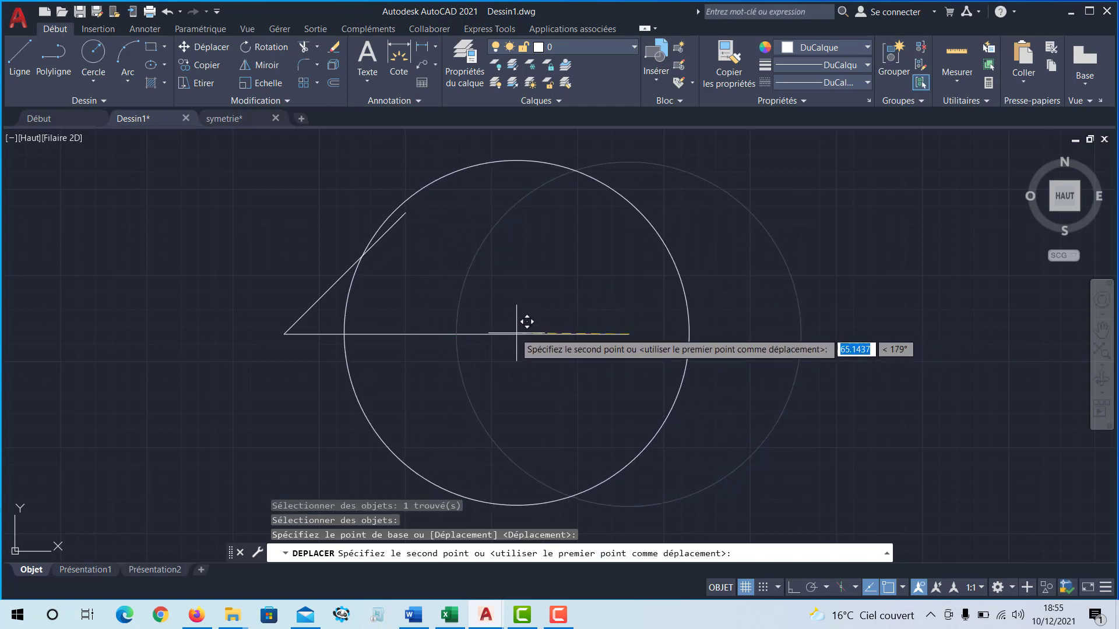
click(491, 334)
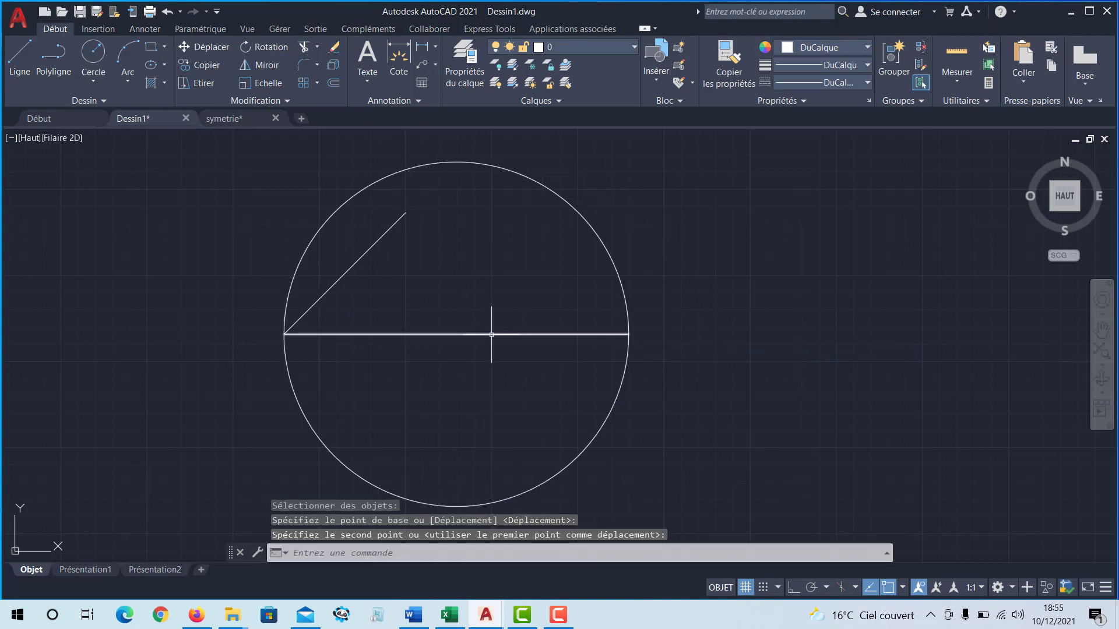
middle_drag(484, 340, 494, 334)
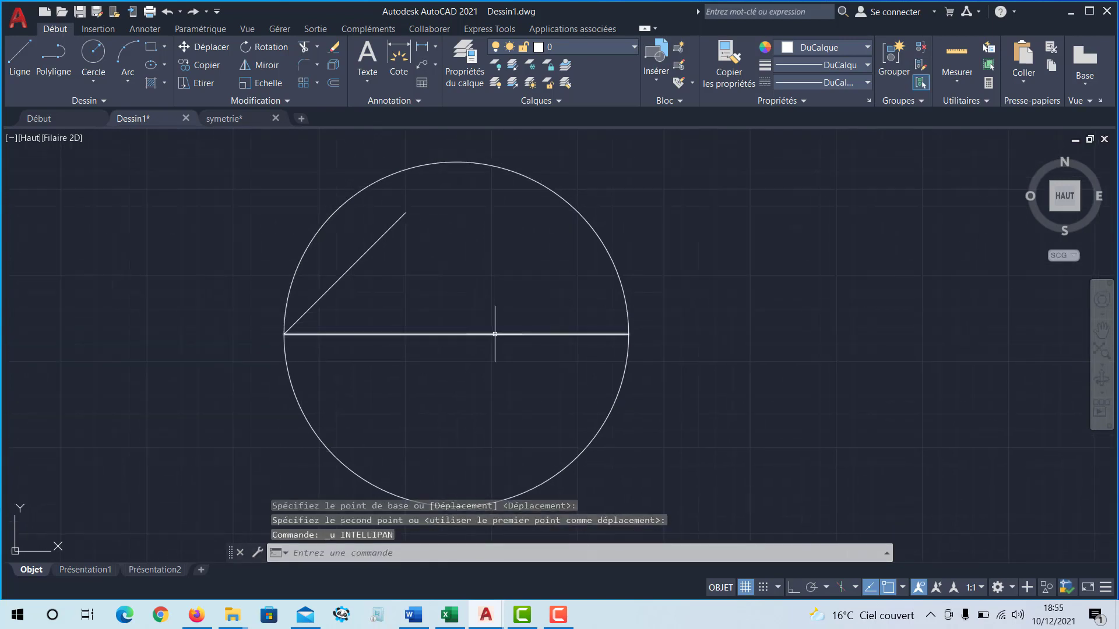
key(ctrl+z)
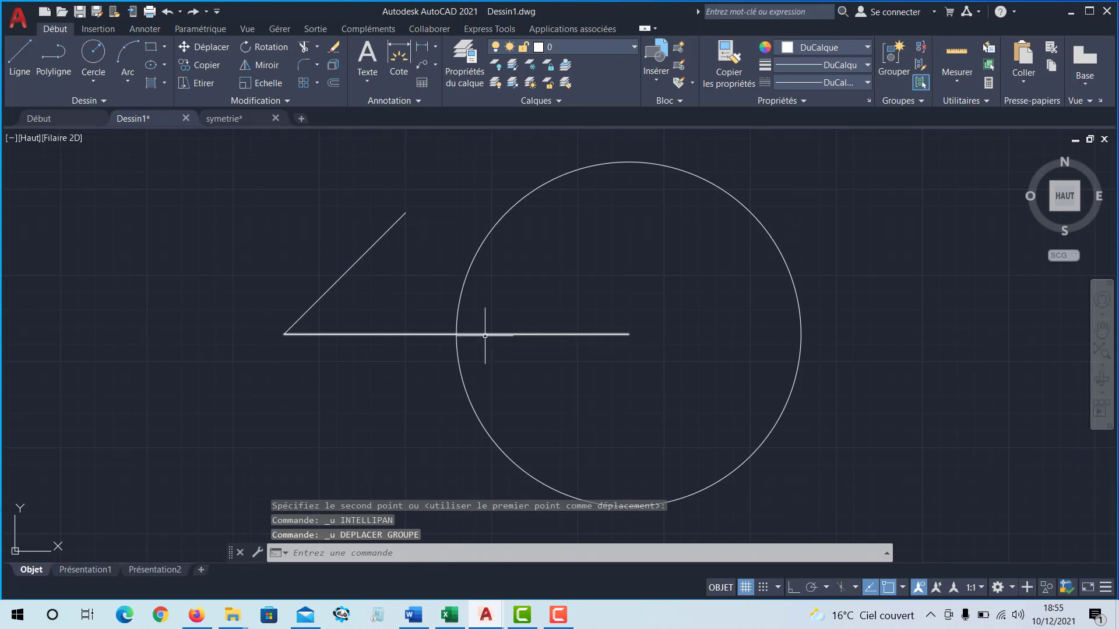
Step: Try trimming the part of the horizontal line inside the circle, and undo the trim
click(318, 48)
click(320, 71)
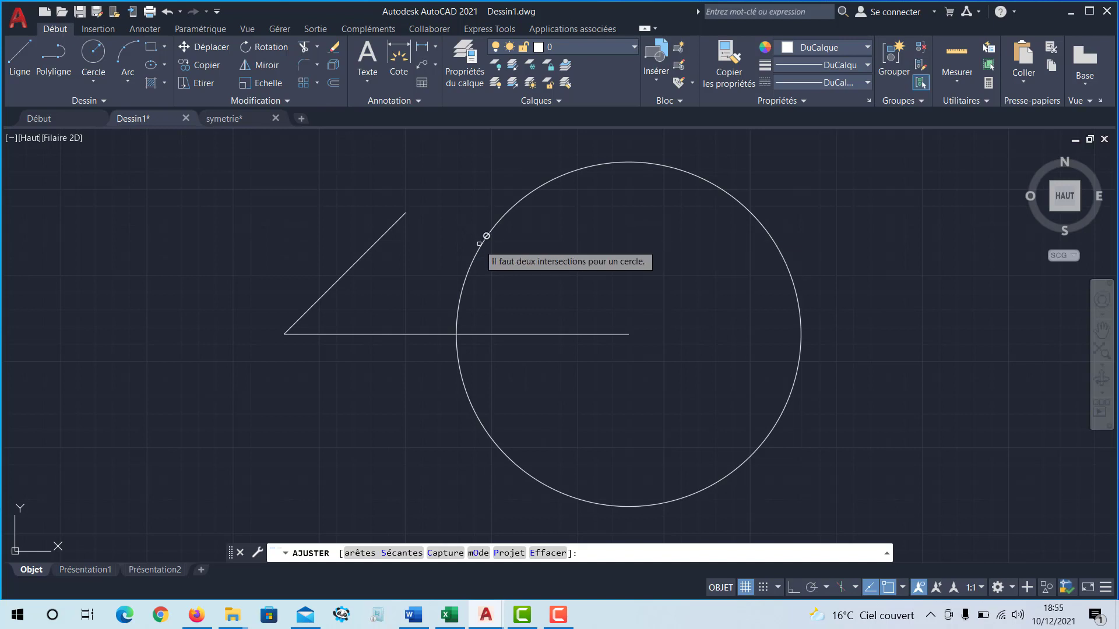
click(484, 280)
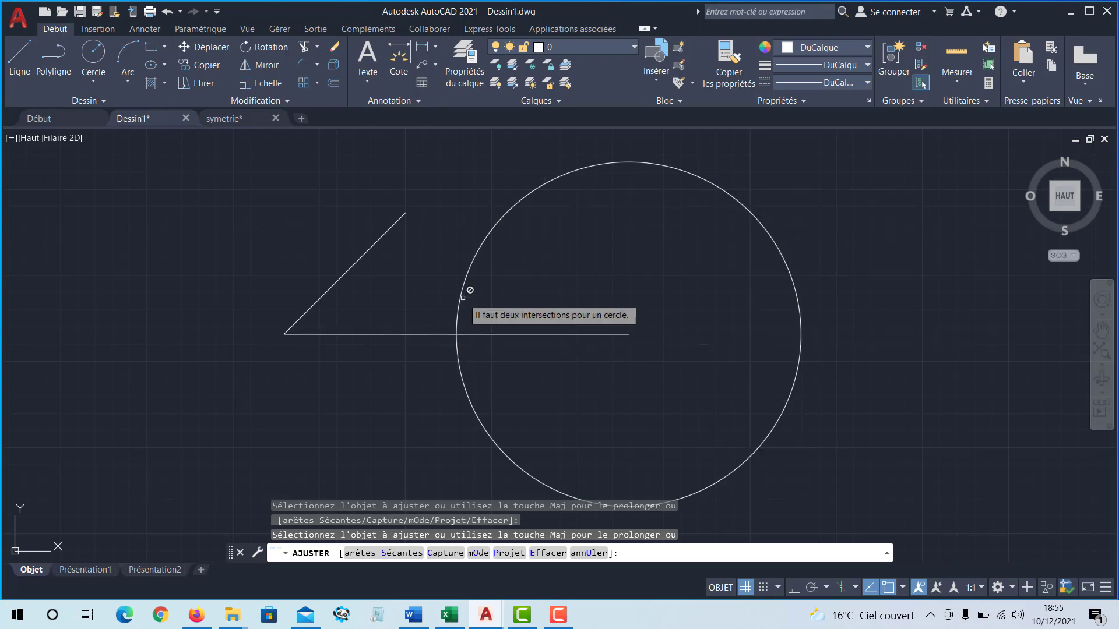
click(493, 334)
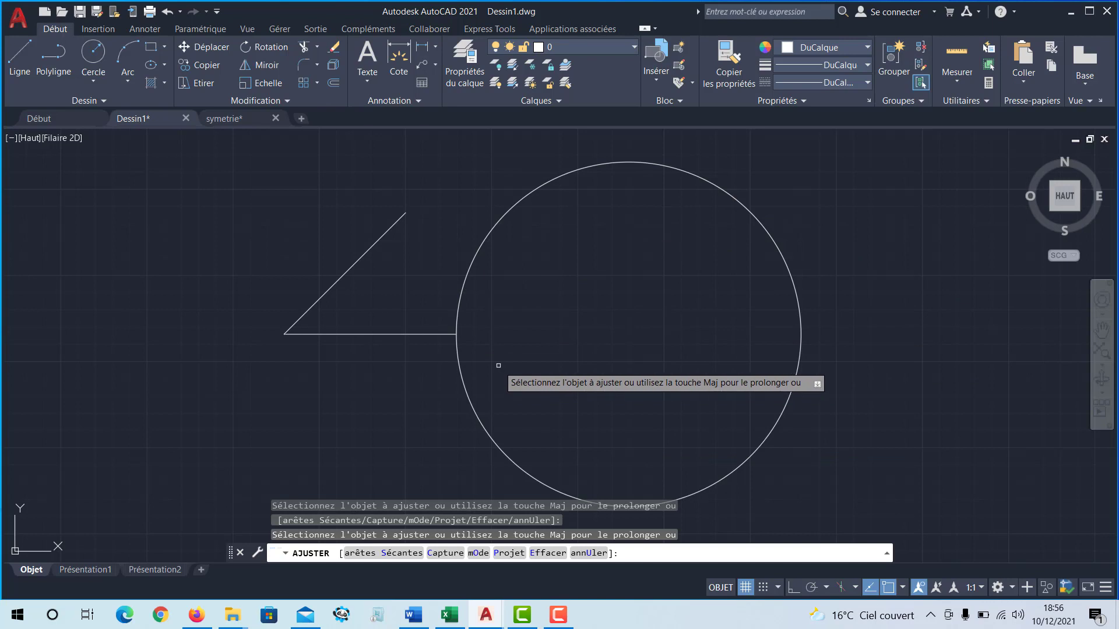
key(ctrl+z)
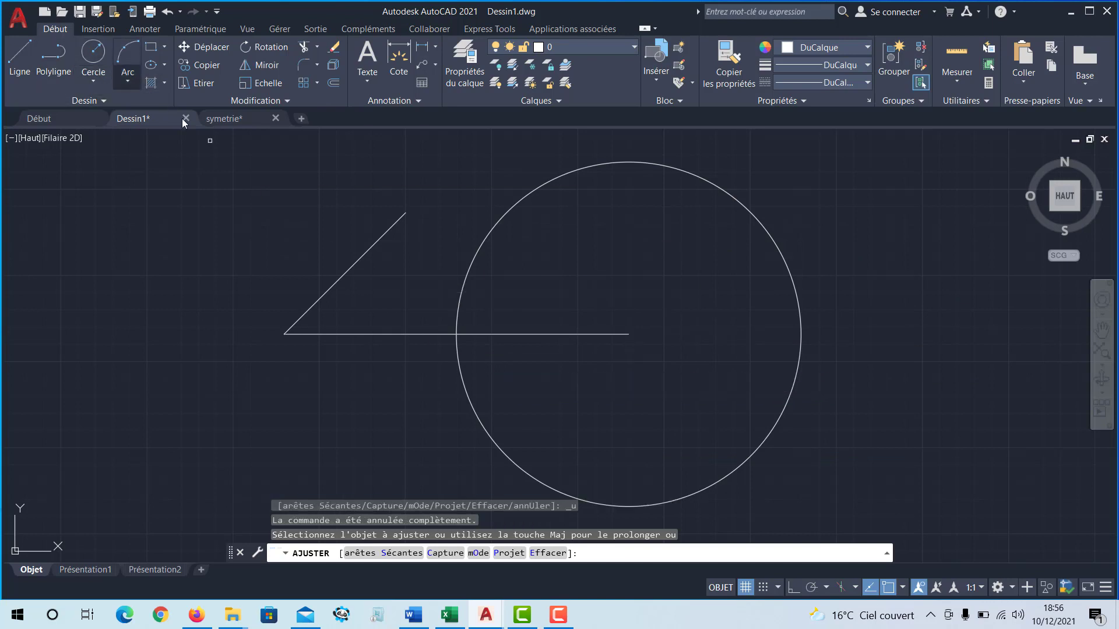
Step: Draw a slanted line about 306 units long at about 5° across the lower half of the circle, extending past both sides
scroll(472, 300, down, 2)
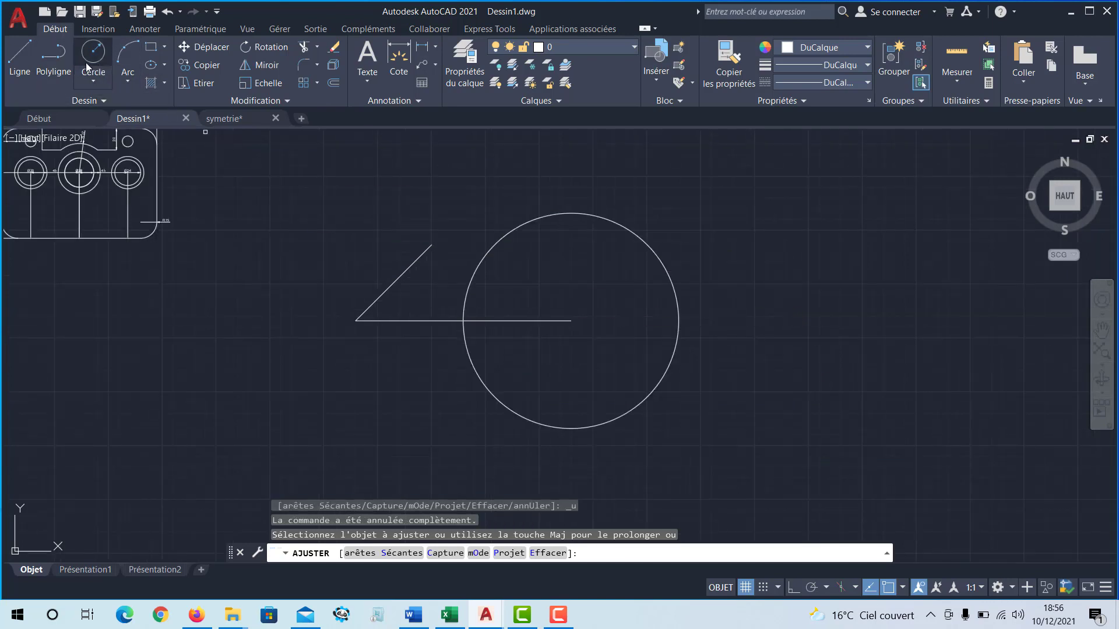
click(20, 57)
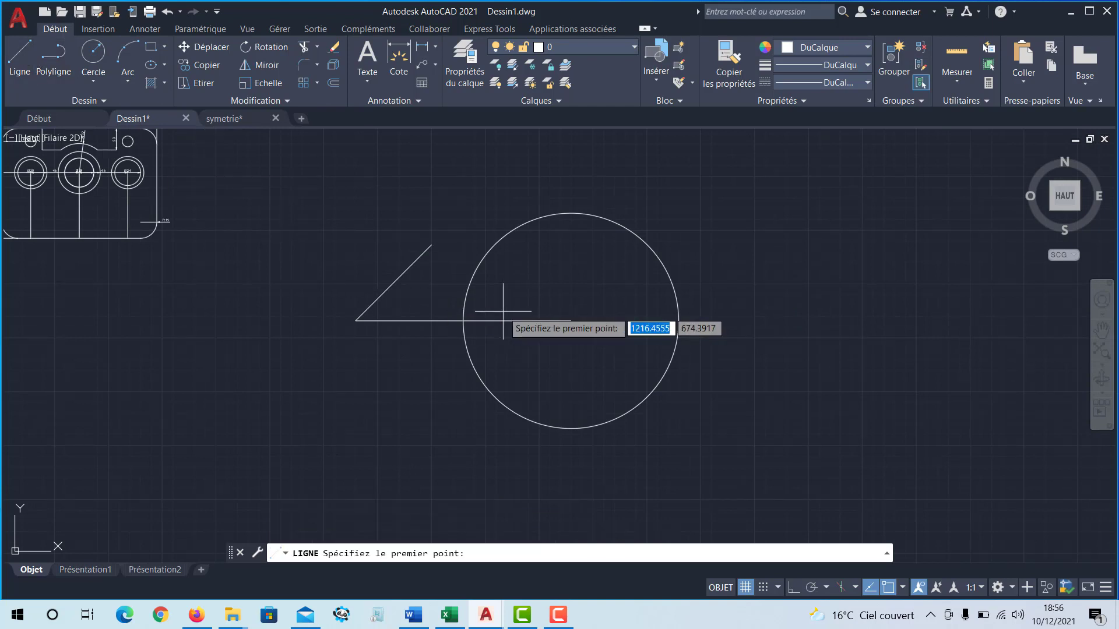
click(441, 361)
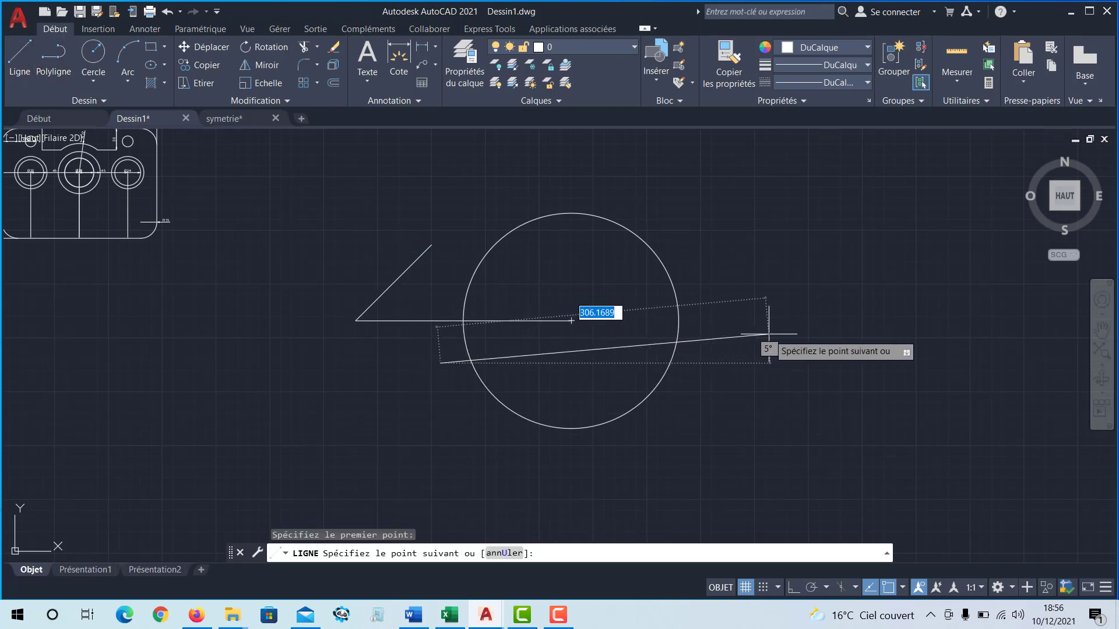
click(746, 334)
key(Return)
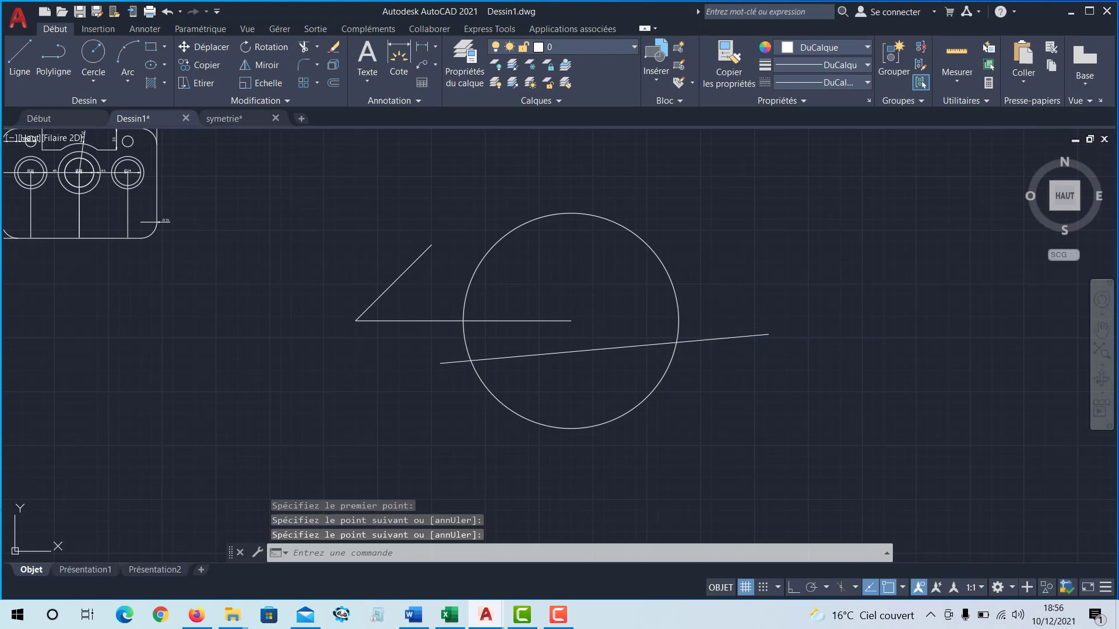
Step: Draw a nearly horizontal line across the upper half of the circle, extending past both sides
key(Return)
click(704, 285)
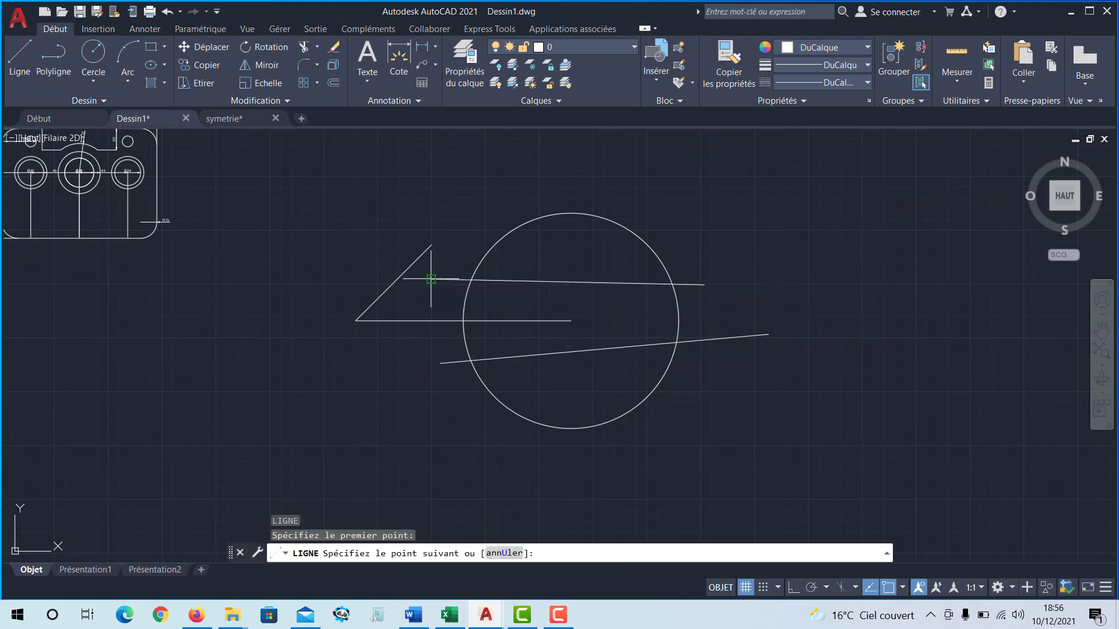
click(431, 279)
key(Return)
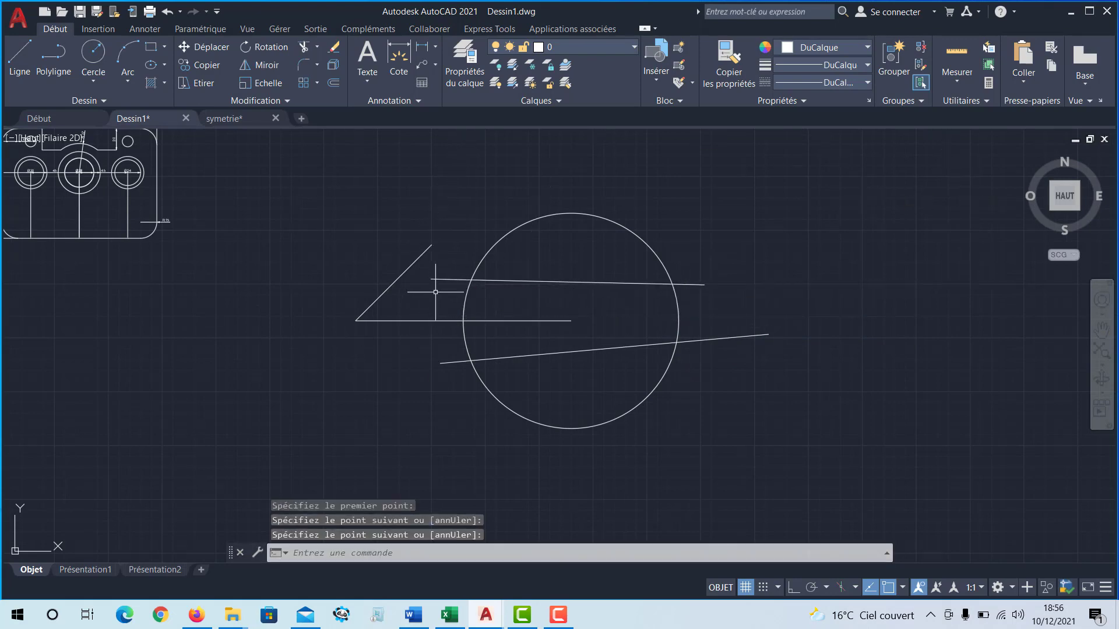
Step: Delete the horizontal line and the short slanted line that meet at a corner beside the circle
click(404, 300)
click(353, 347)
key(Delete)
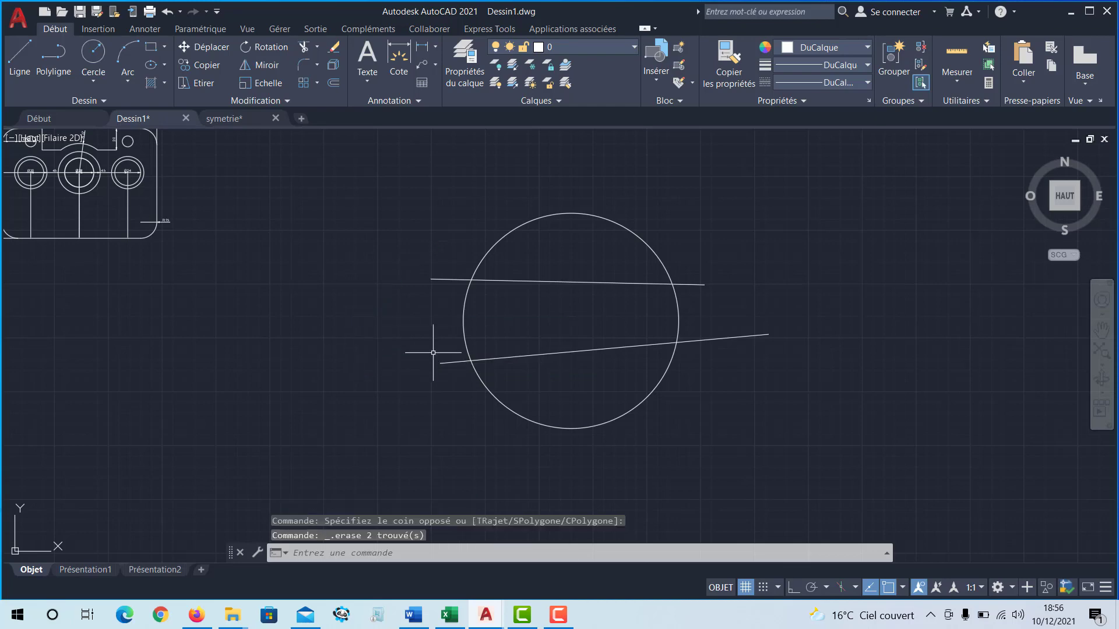
Step: Try trimming the part of the circle above the lower slanted line, using that line as cutting edge, and undo the trim
middle_drag(564, 348, 407, 352)
scroll(399, 352, up, 2)
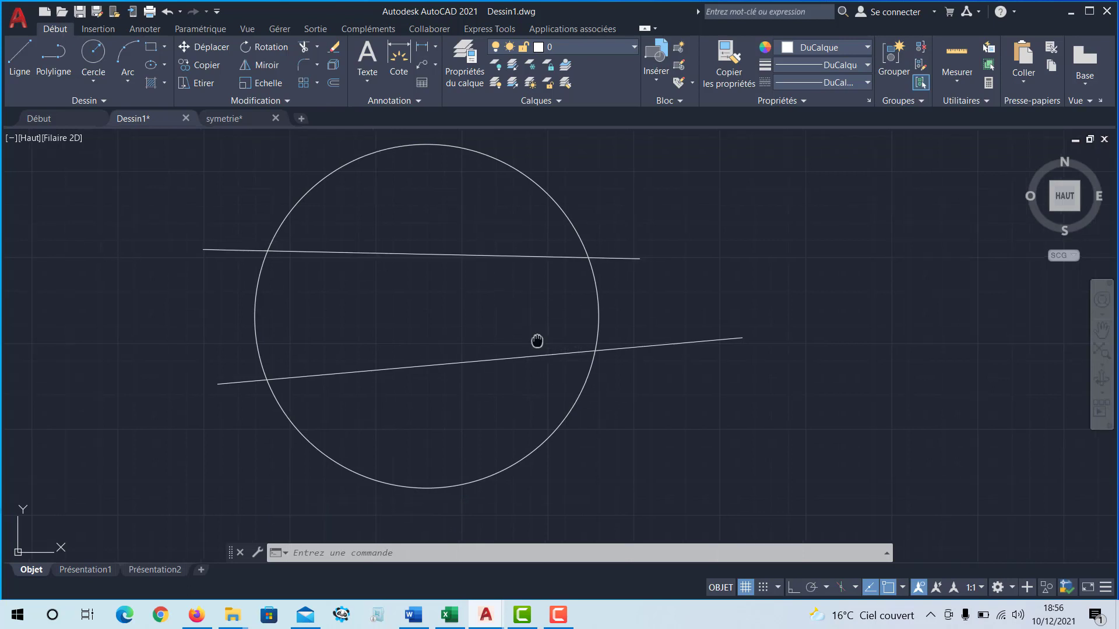
middle_drag(526, 334, 544, 346)
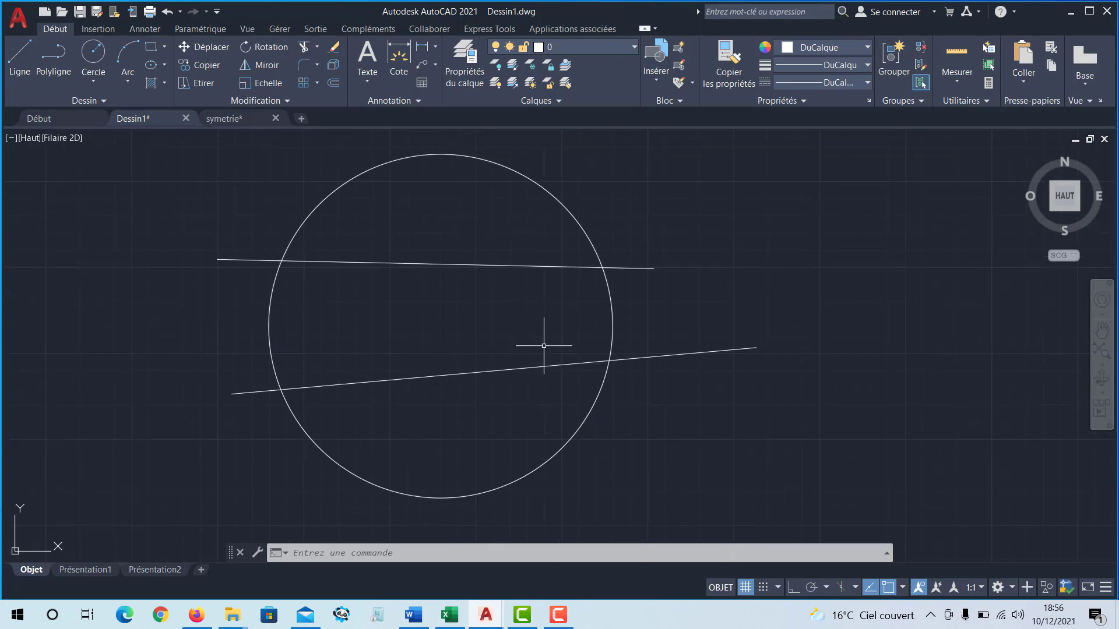
click(318, 47)
click(316, 67)
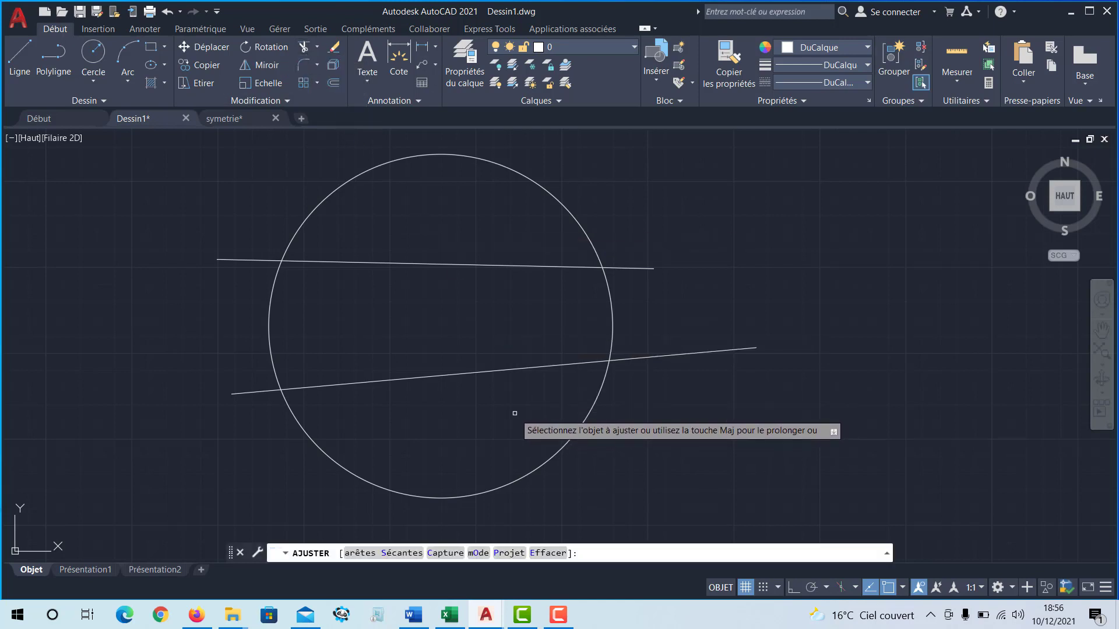
click(375, 558)
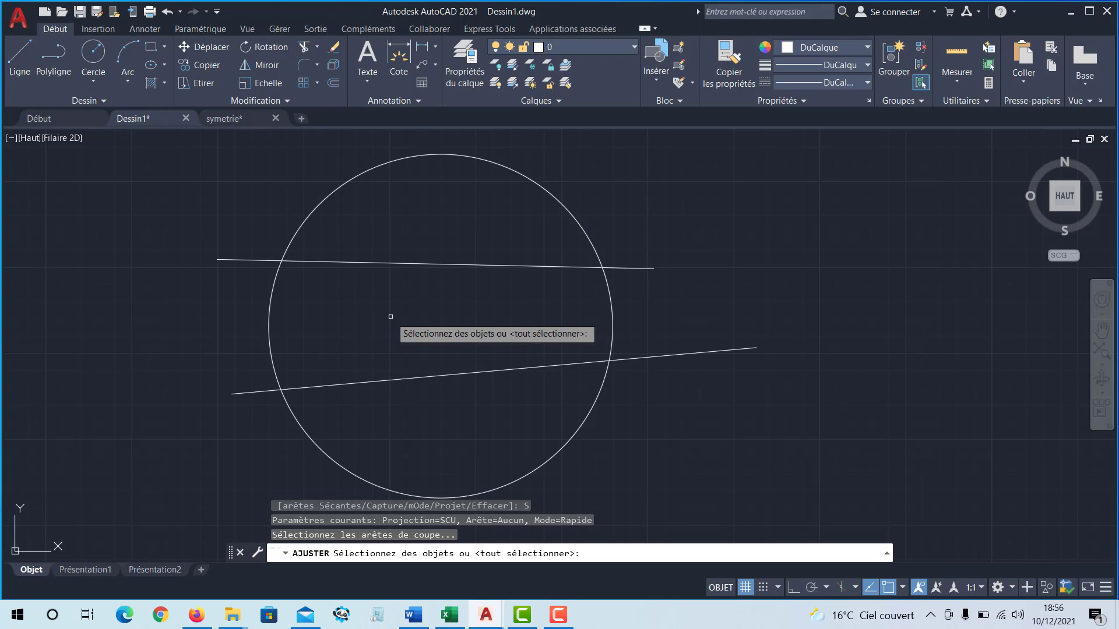
click(466, 373)
key(Return)
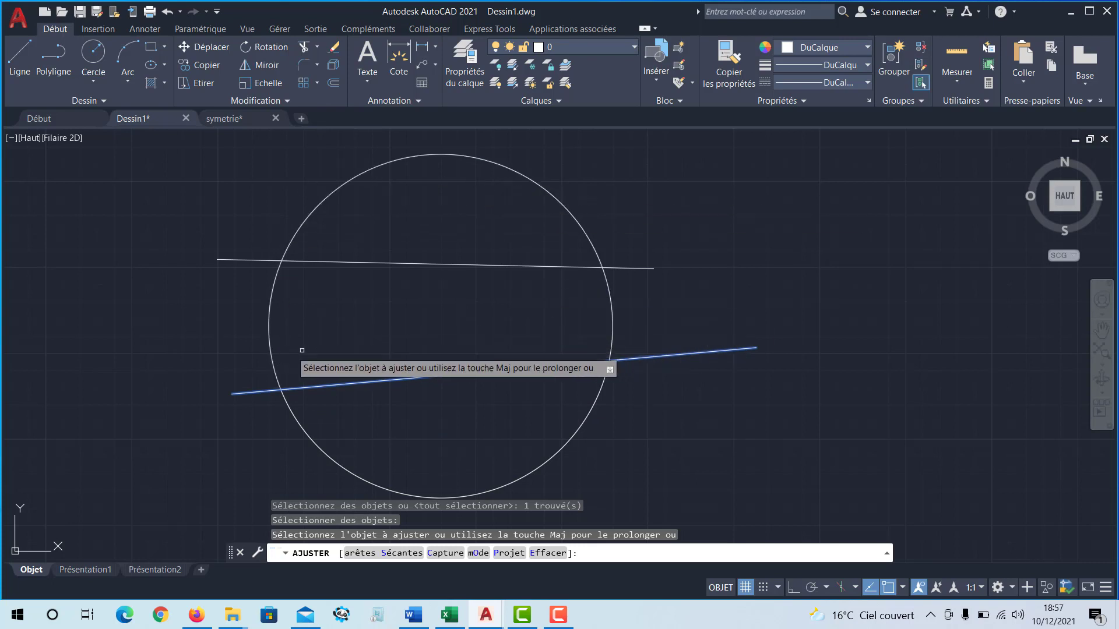
click(269, 353)
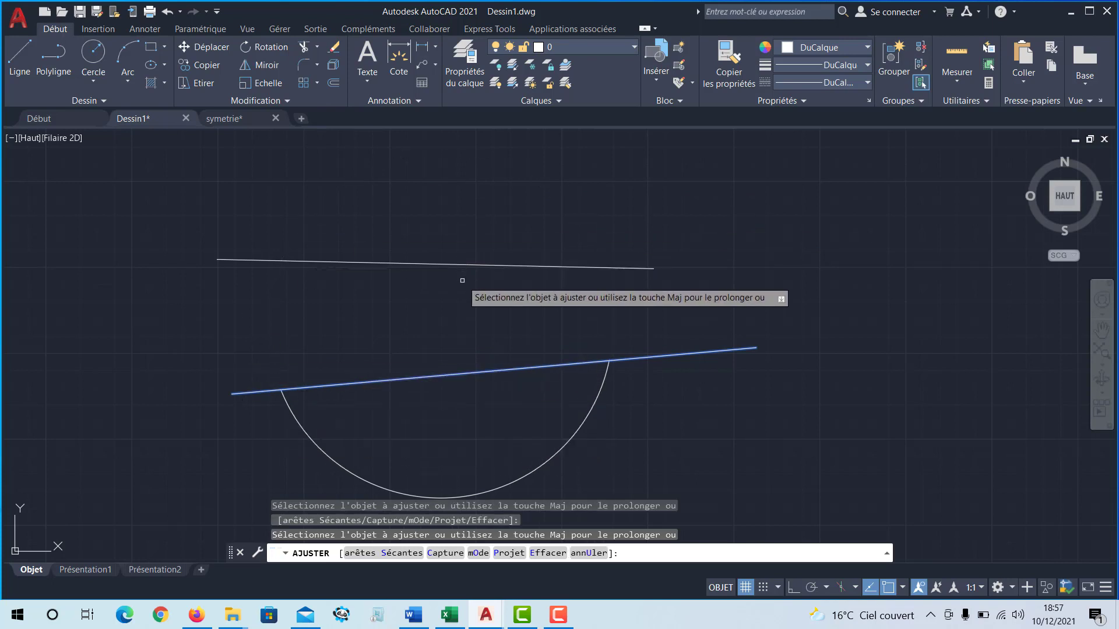
key(ctrl+z)
scroll(459, 306, down, 2)
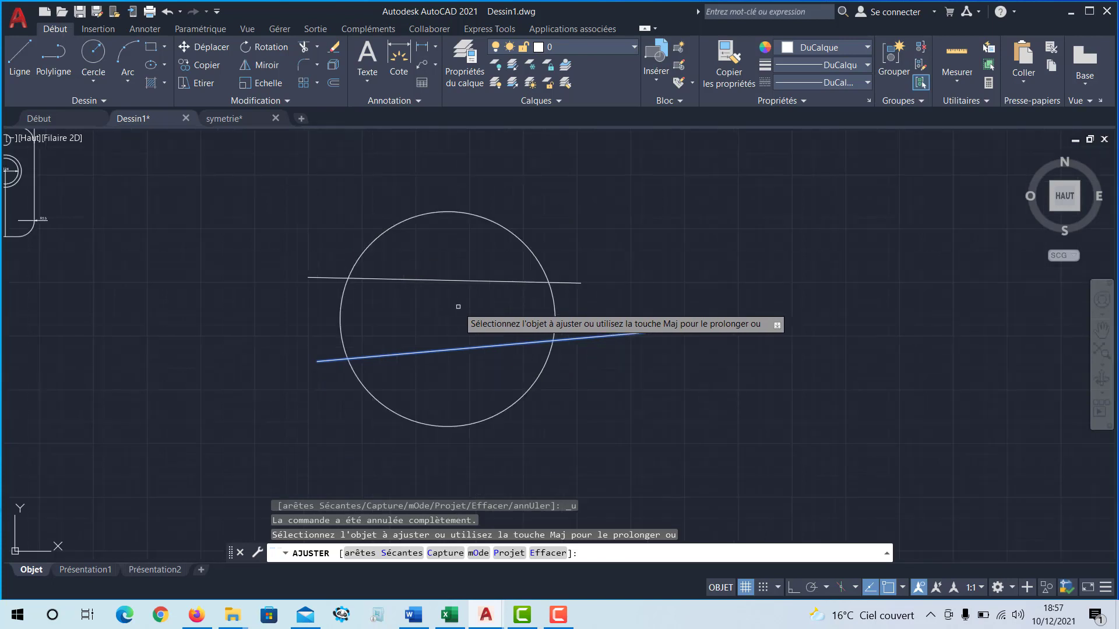
middle_drag(468, 325, 337, 334)
key(Escape)
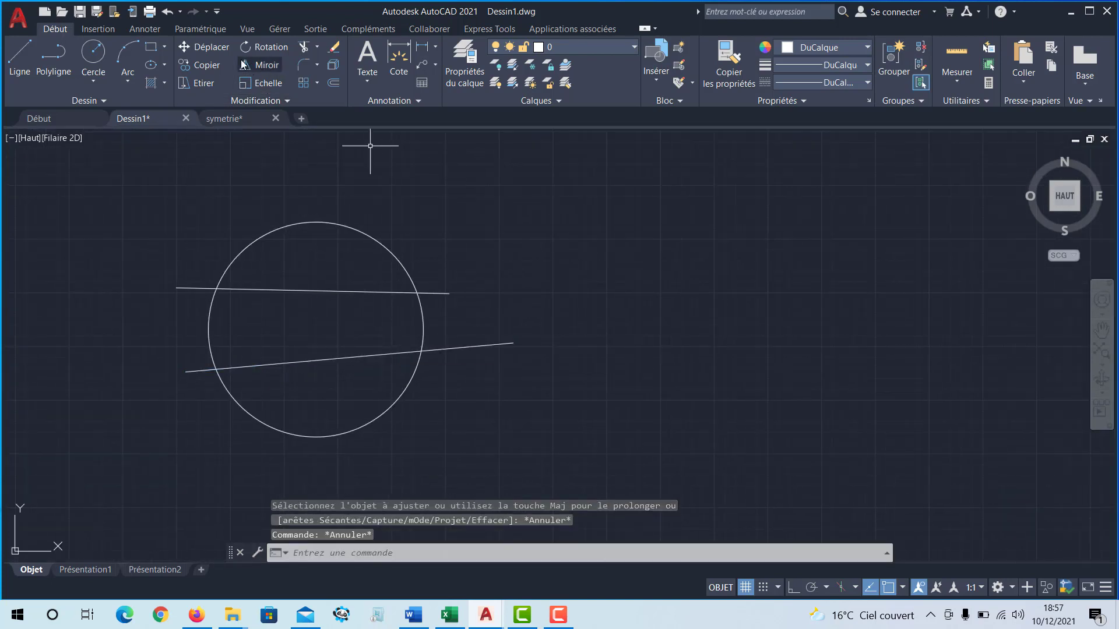
Step: Copy the circle and both crossing lines to the right, using the circle's right-hand intersection with the lower line as base point
click(199, 66)
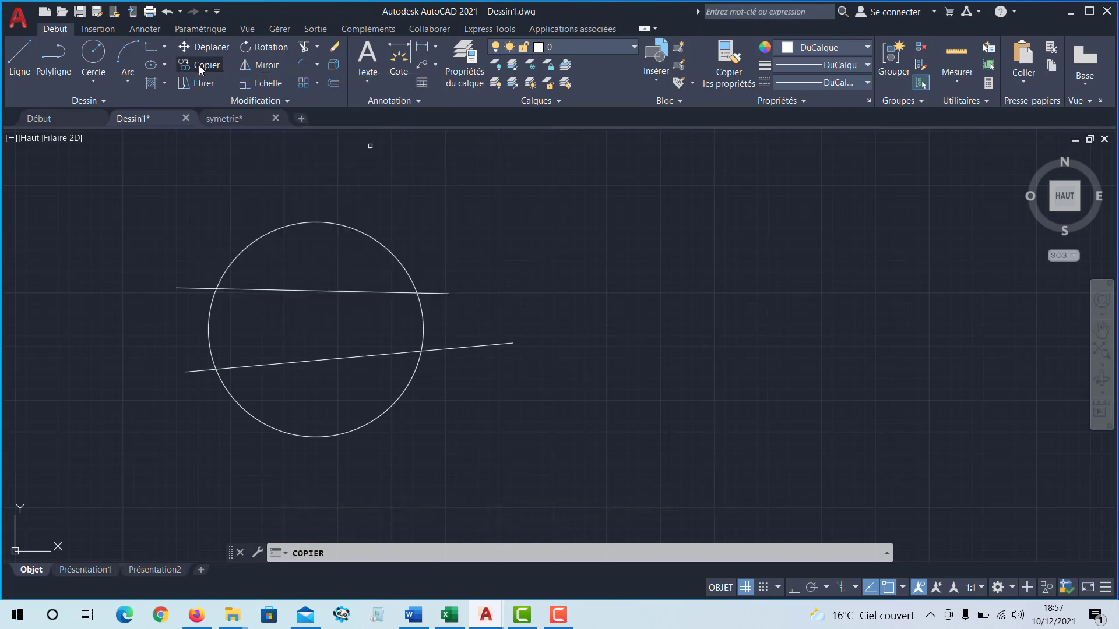
click(539, 170)
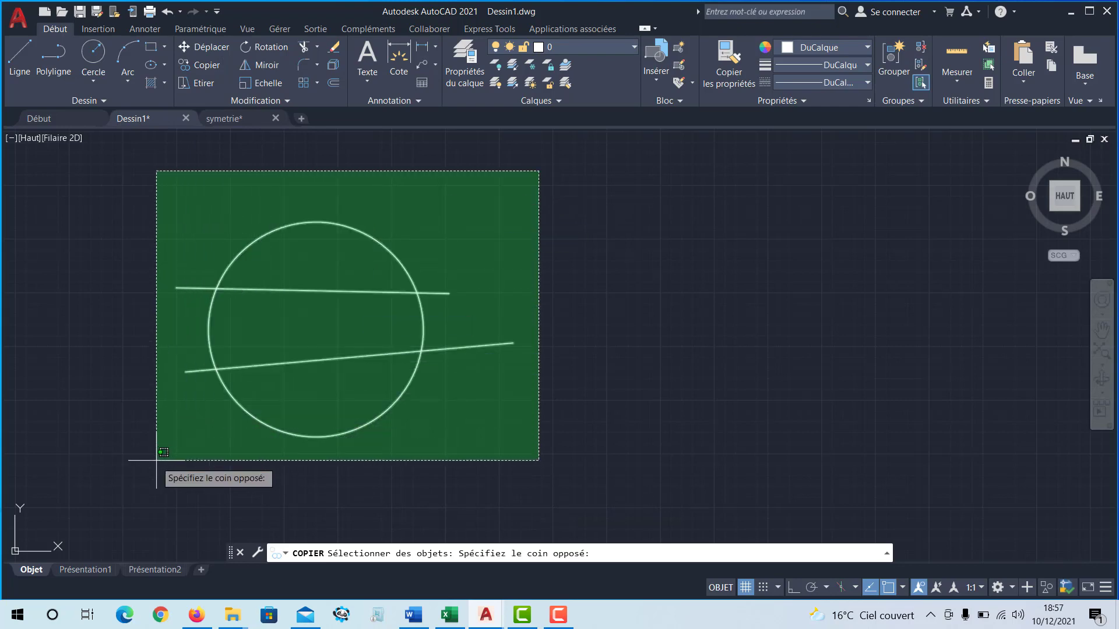
click(159, 465)
key(Return)
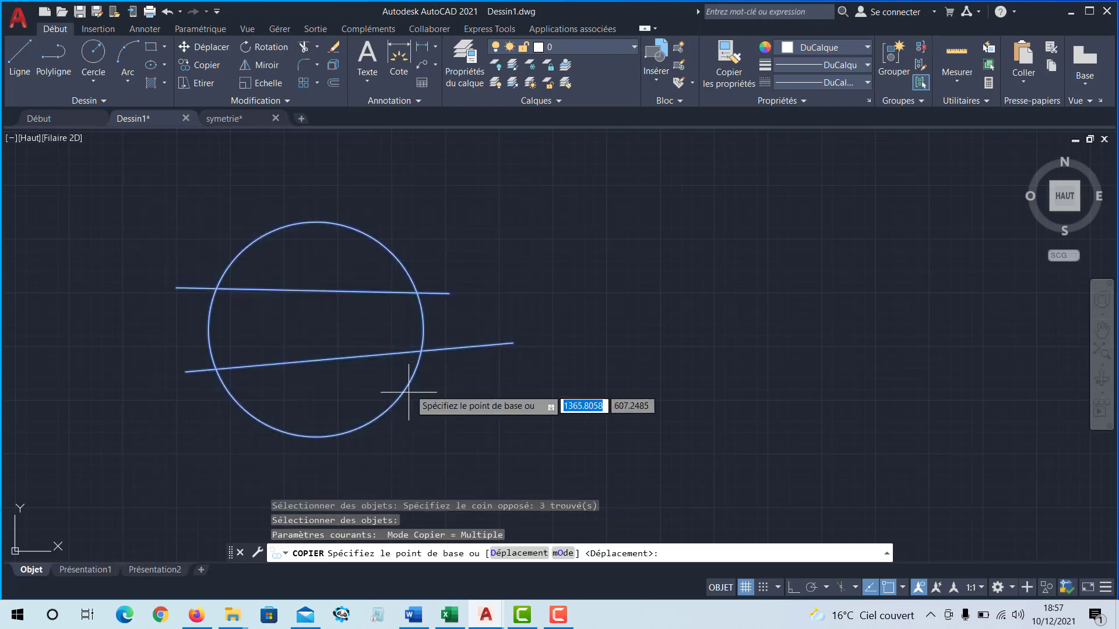
click(422, 352)
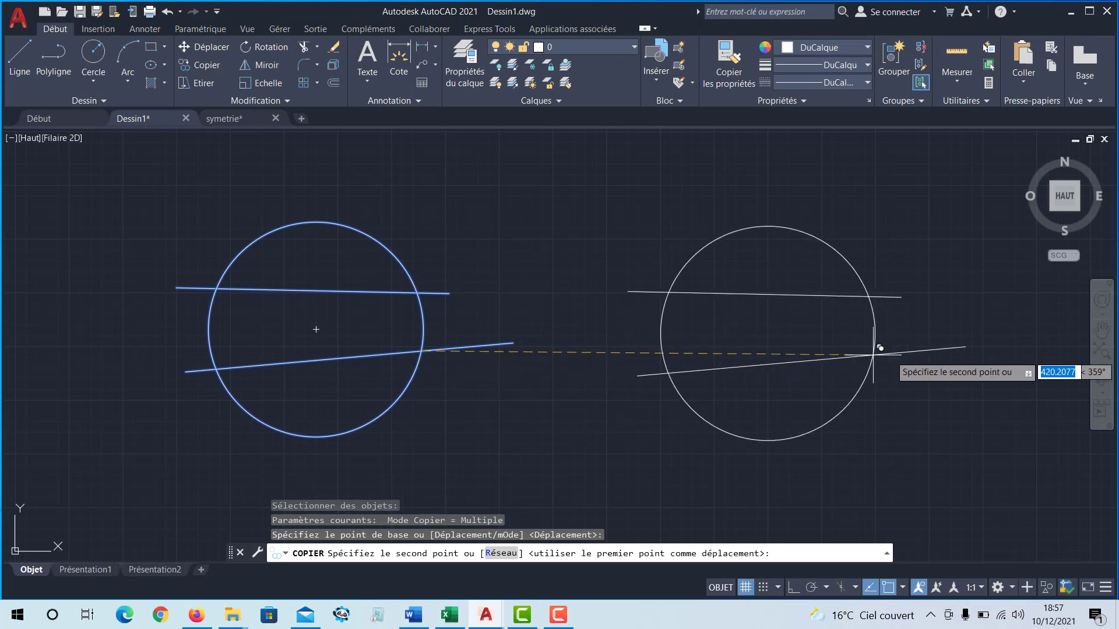
click(936, 348)
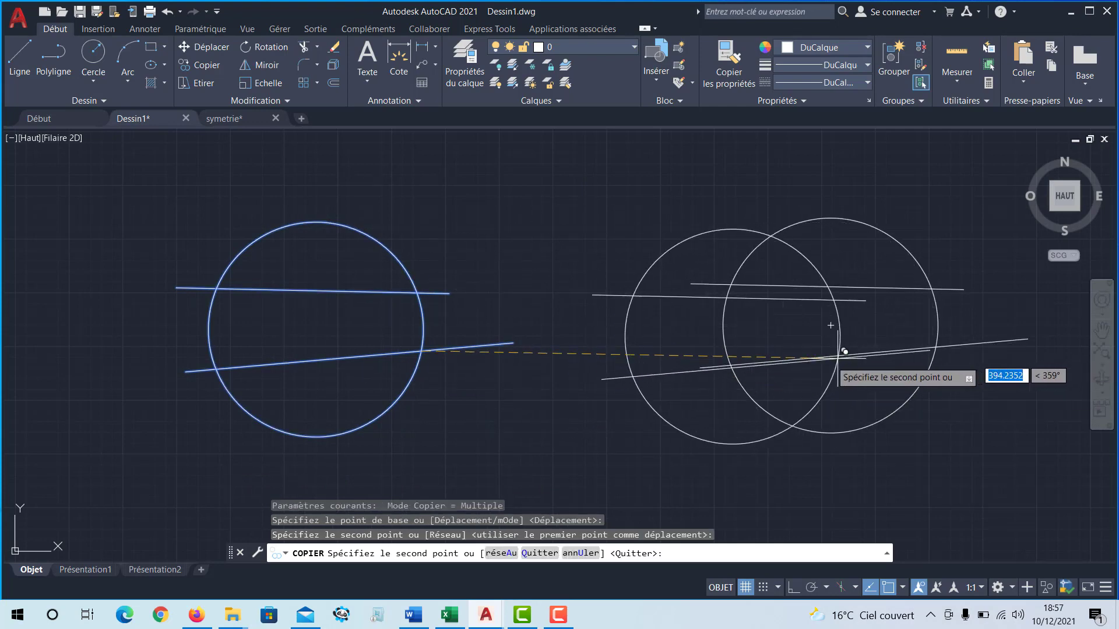
key(Return)
key(Return)
middle_drag(708, 357, 652, 344)
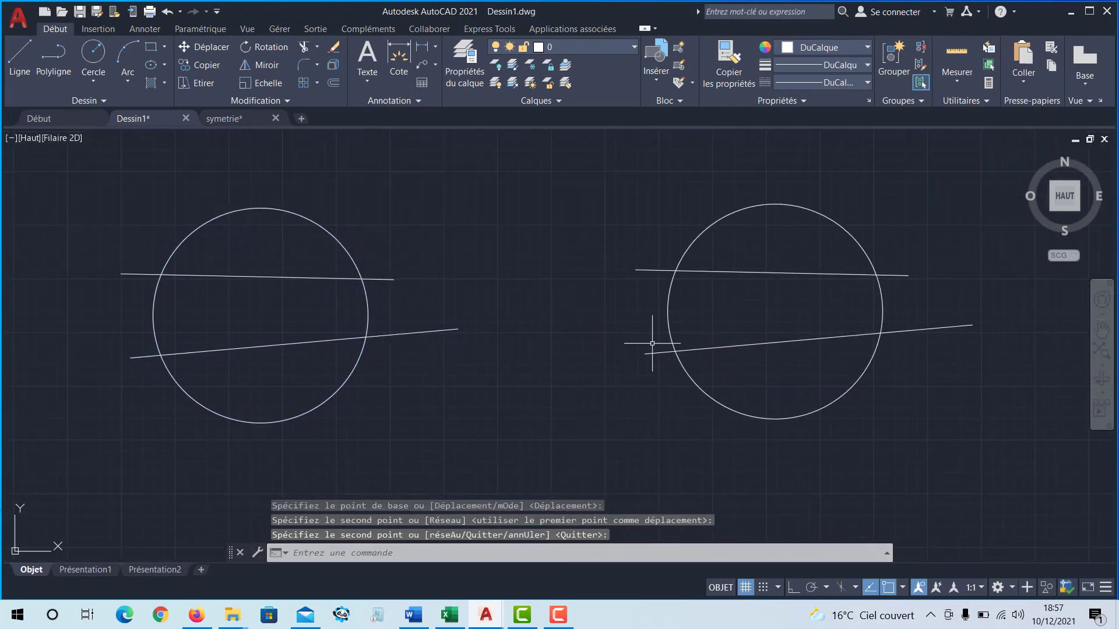
key(Escape)
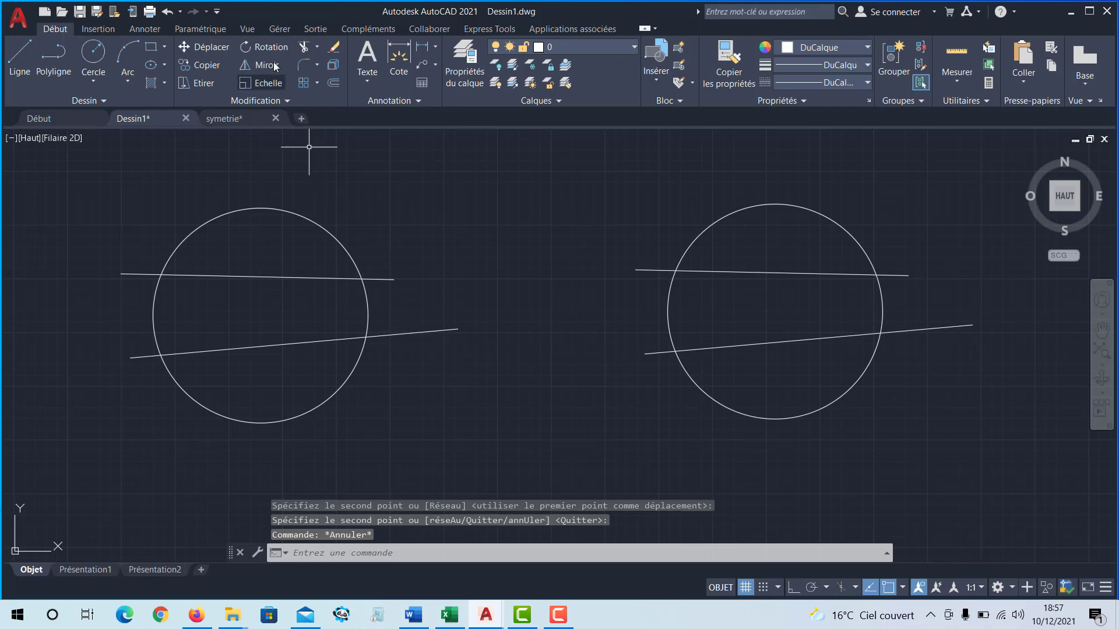
Step: Trim the original circle's top arc and the right-hand arc between the two lines without choosing cutting edges
click(316, 50)
click(322, 70)
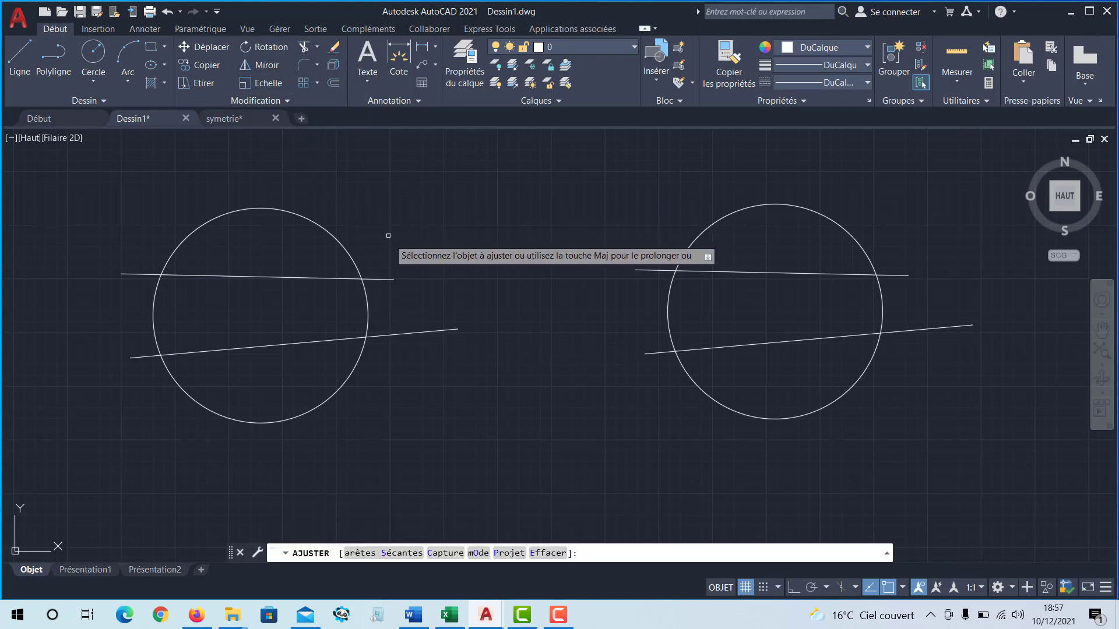
click(342, 243)
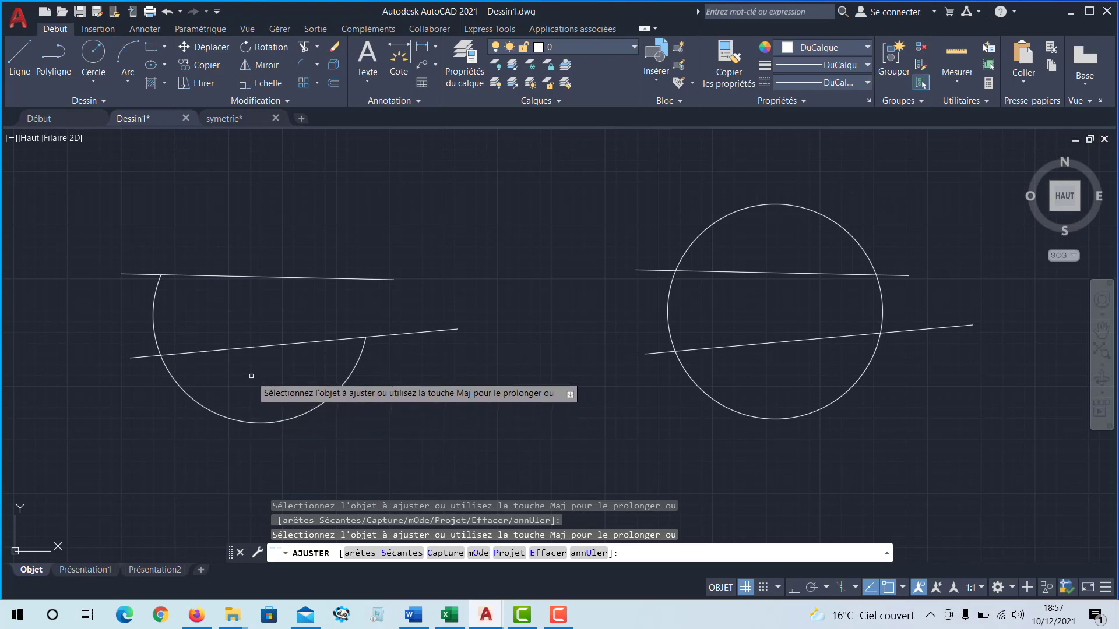
key(Escape)
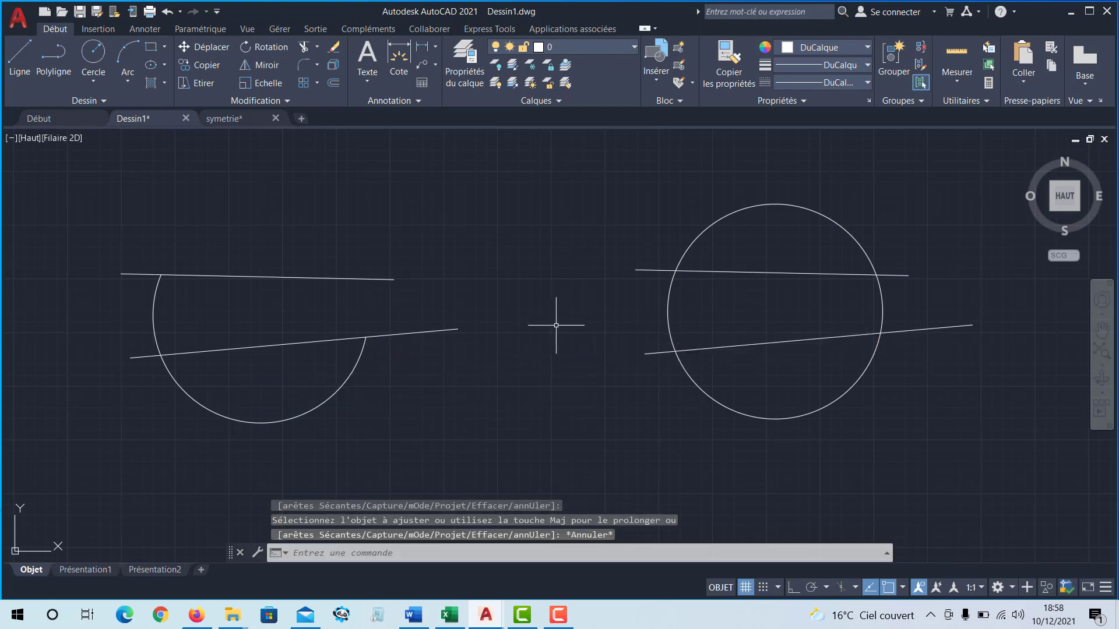
Step: Trim the part of the copied circle above its lower slanted line, selecting only that line as the cutting edge
middle_drag(667, 309, 586, 327)
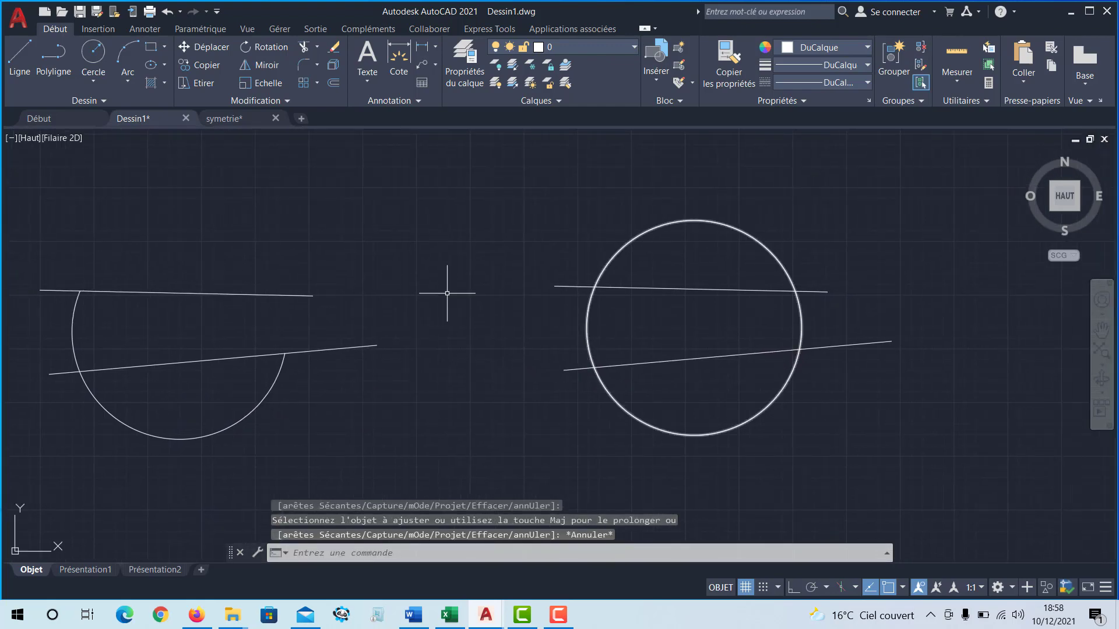
click(317, 47)
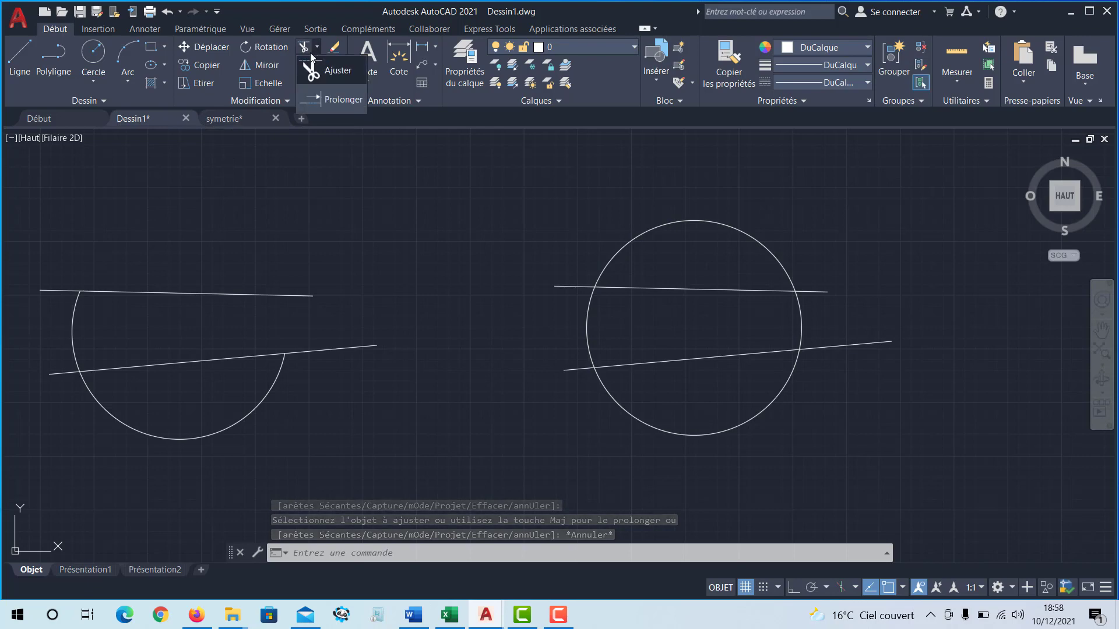
click(332, 70)
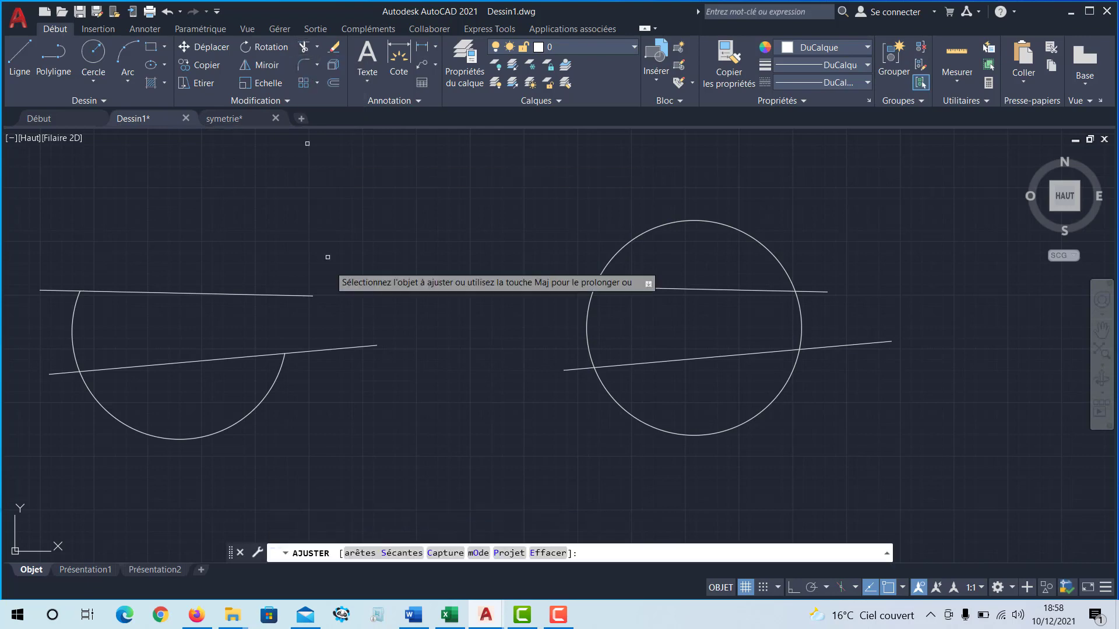
click(394, 554)
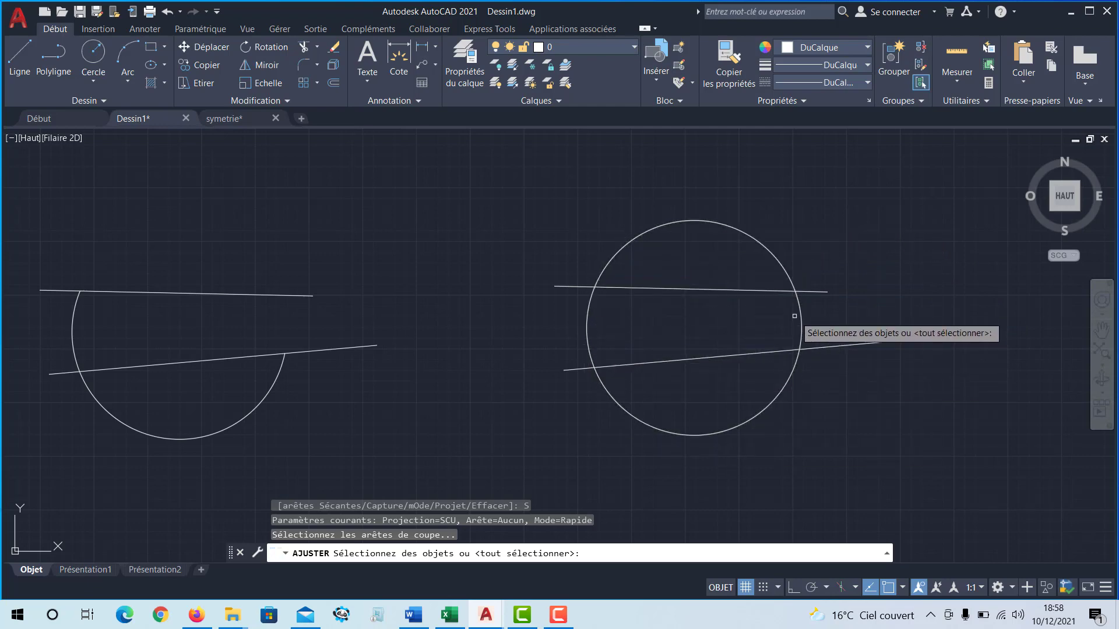
click(825, 347)
key(Return)
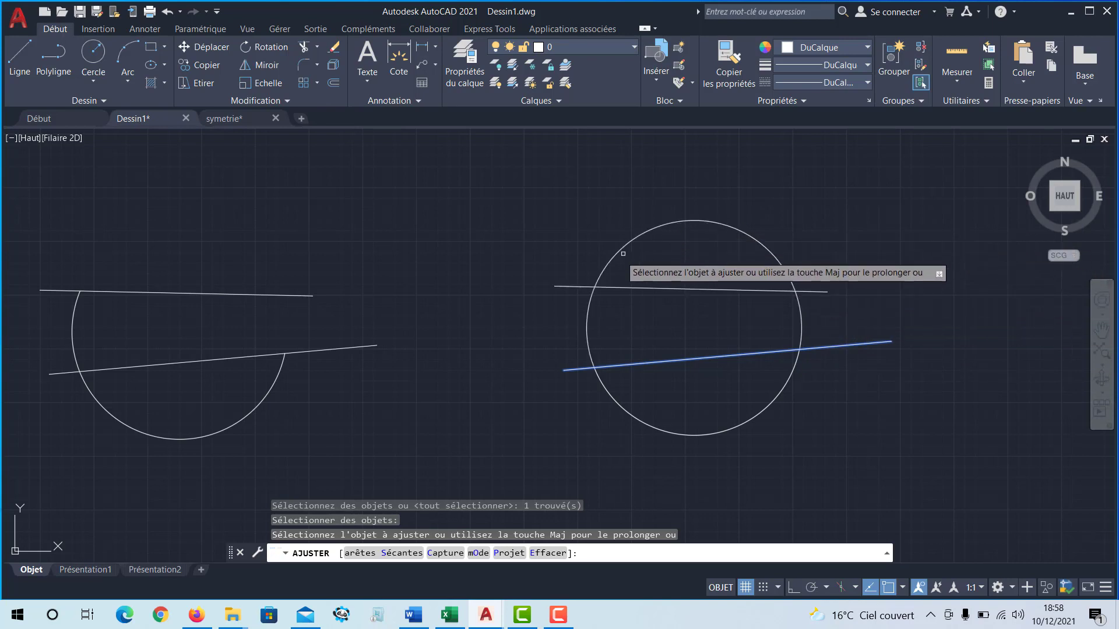
click(586, 340)
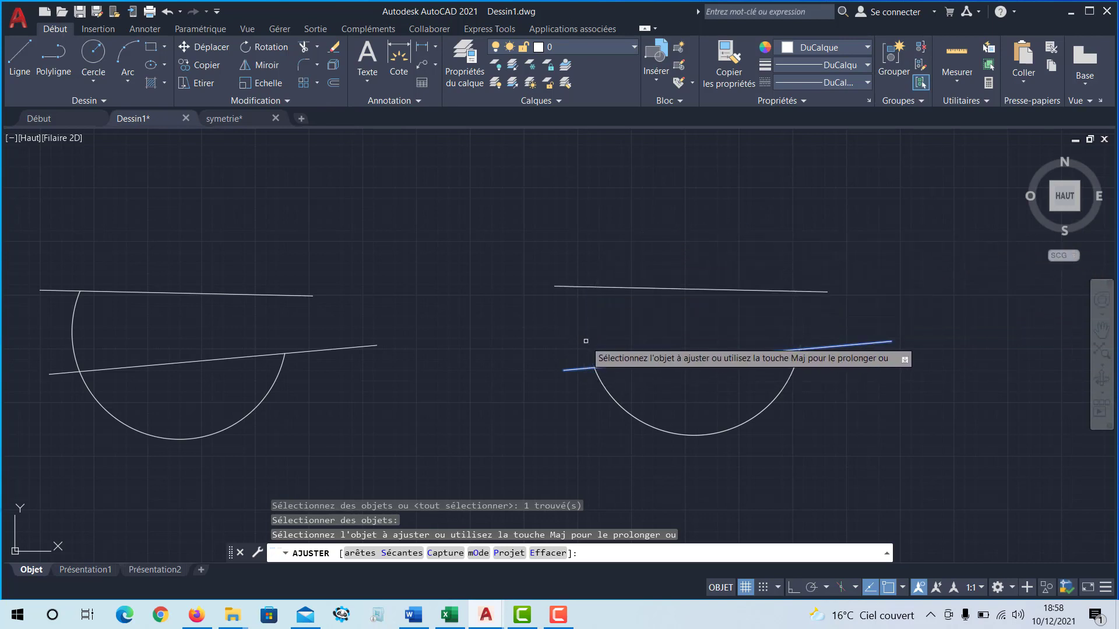
middle_drag(563, 421, 615, 413)
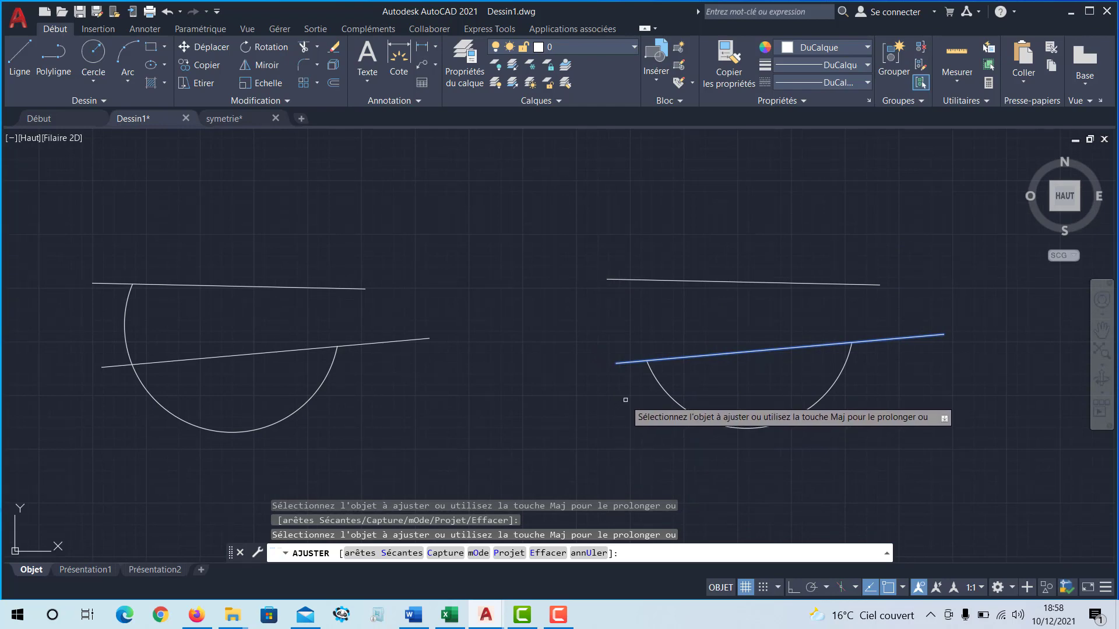
key(Escape)
Step: Delete both trimmed circles together with their crossing lines, leaving only the plate drawing
scroll(577, 389, down, 4)
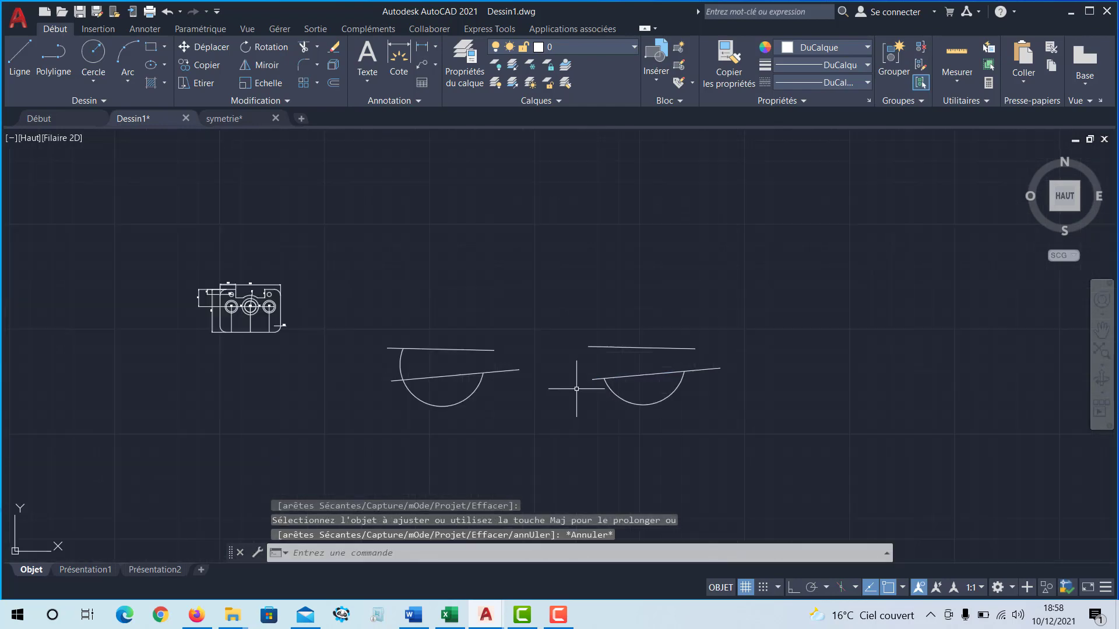
click(729, 327)
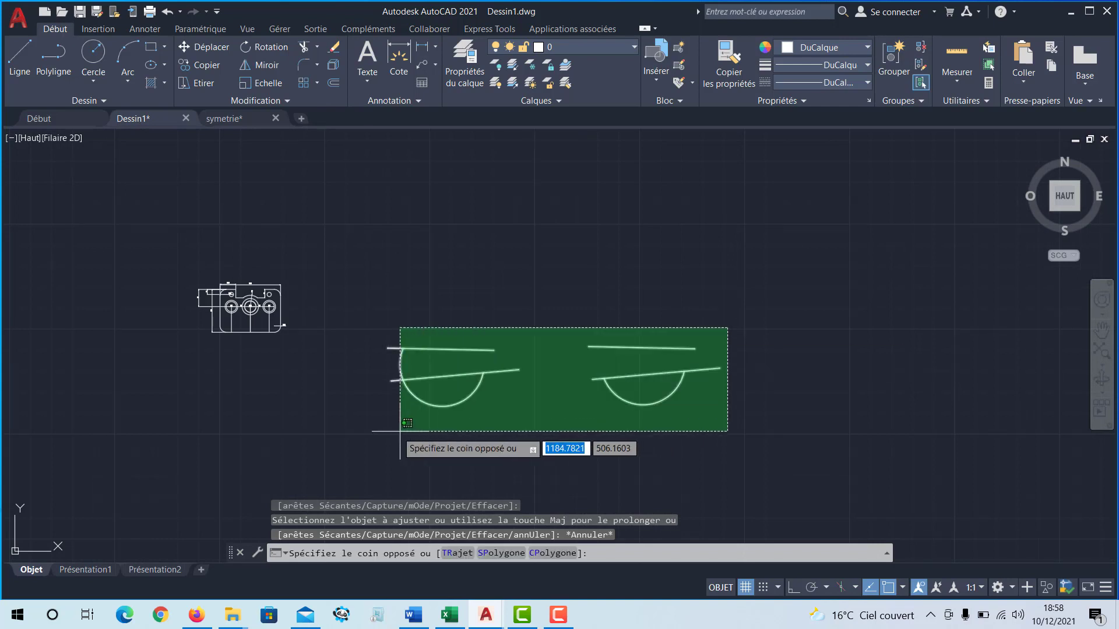
click(370, 433)
key(Delete)
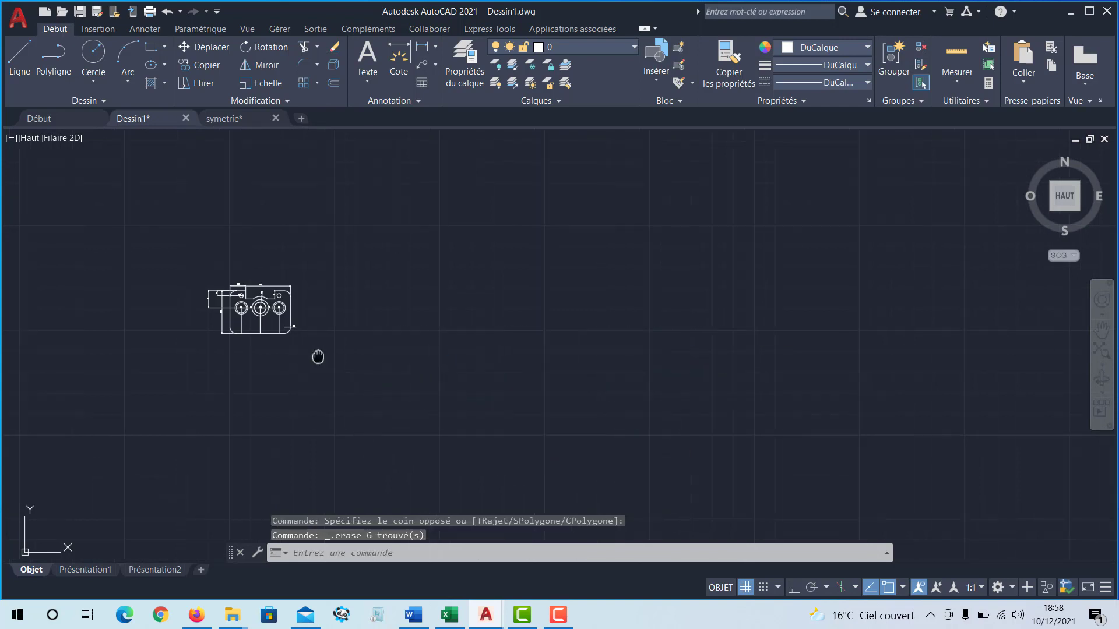
Step: Draw the new outline's bottom edge to the right of the plate drawing as a 144 horizontal line with Ortho on
scroll(344, 350, up, 4)
scroll(343, 350, up, 3)
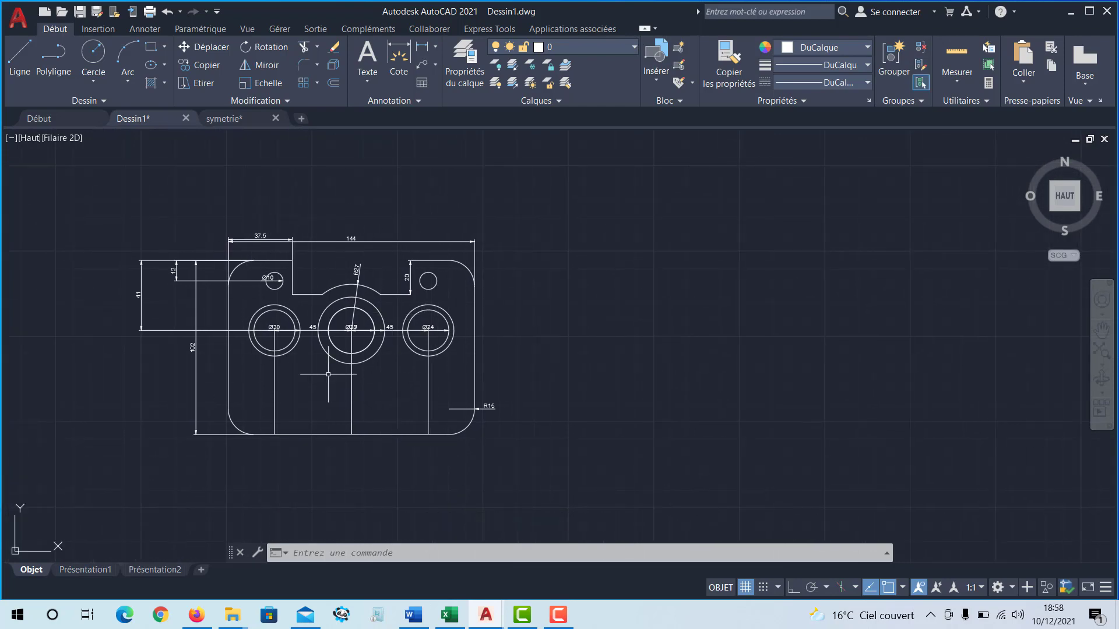
middle_drag(394, 388, 412, 362)
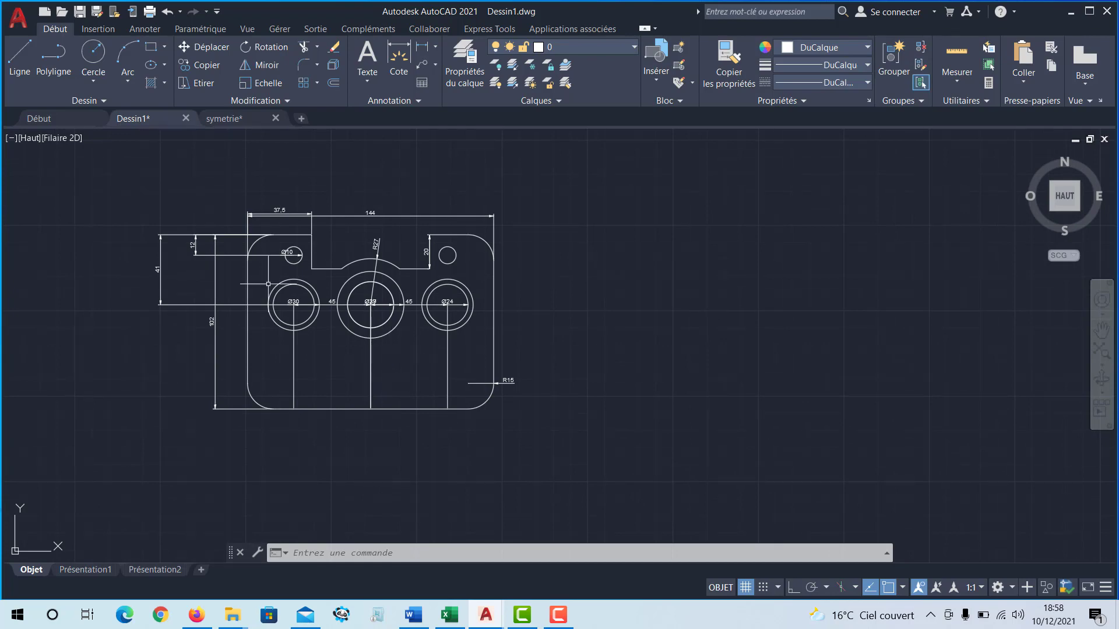
click(18, 75)
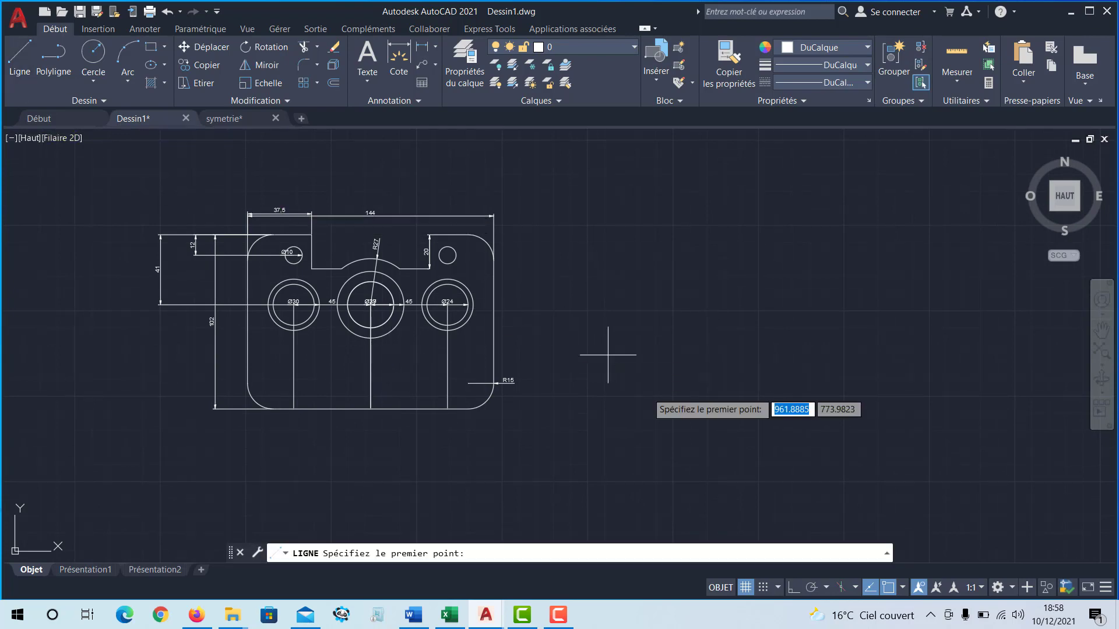
click(618, 400)
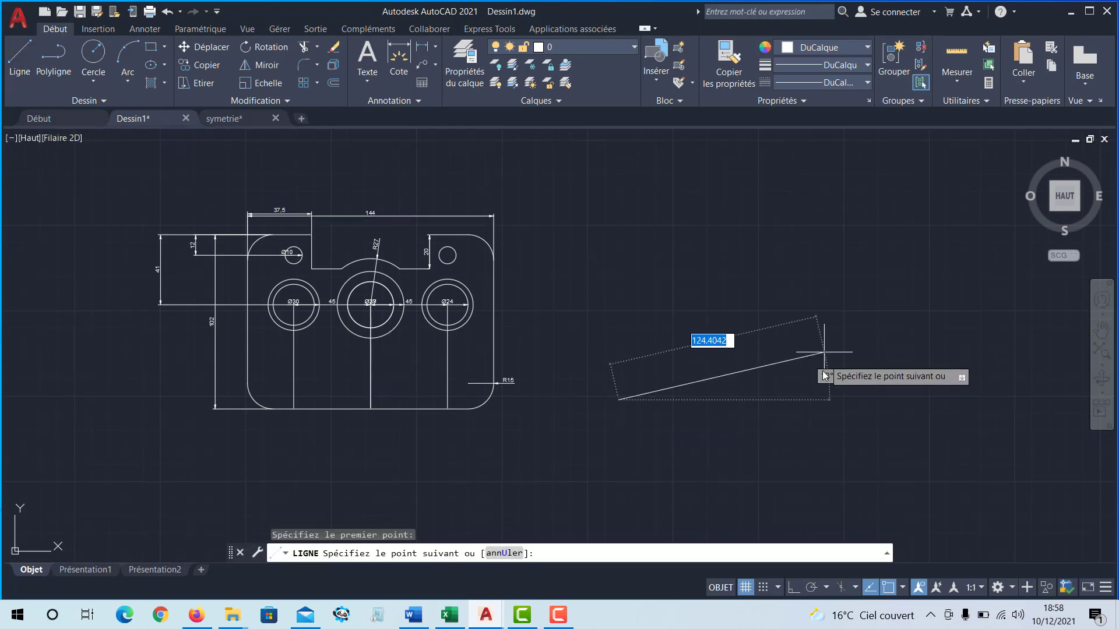
click(793, 589)
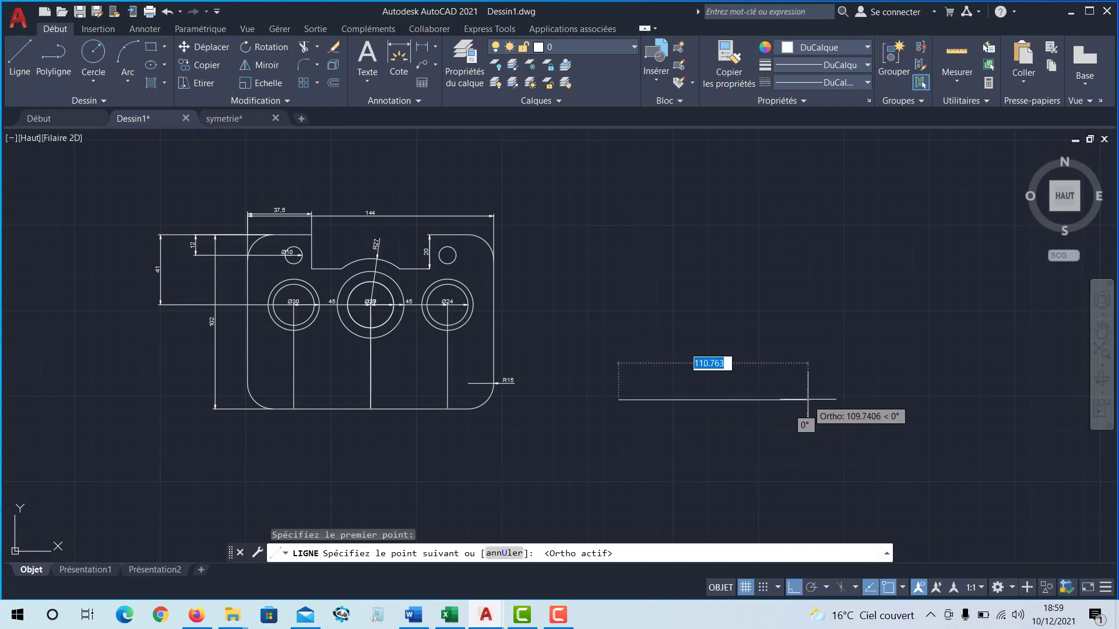
text(144)
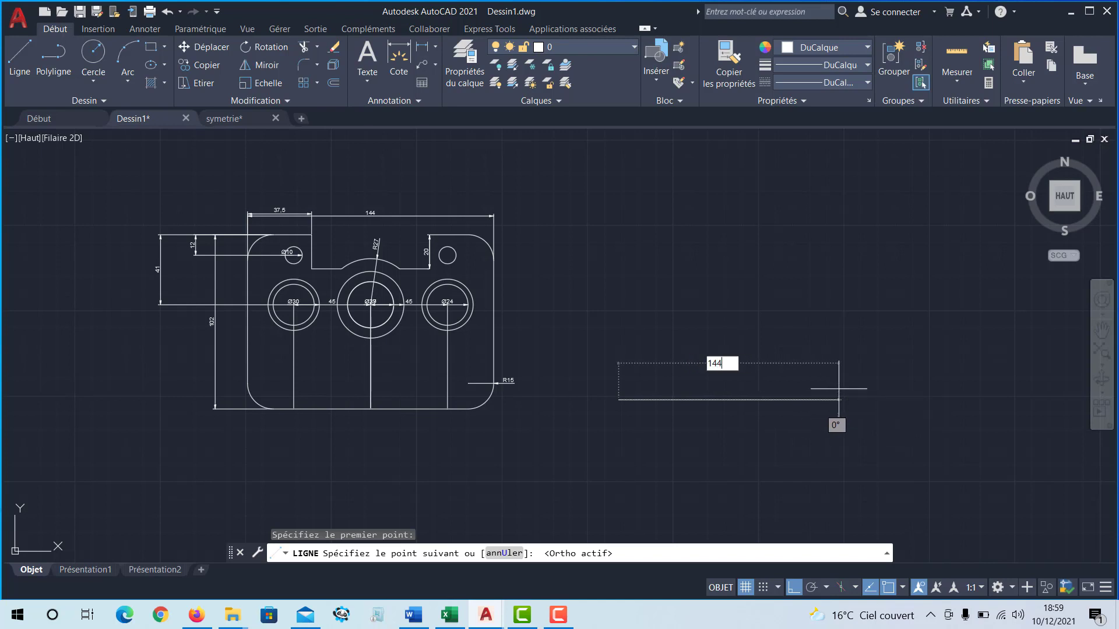
key(Return)
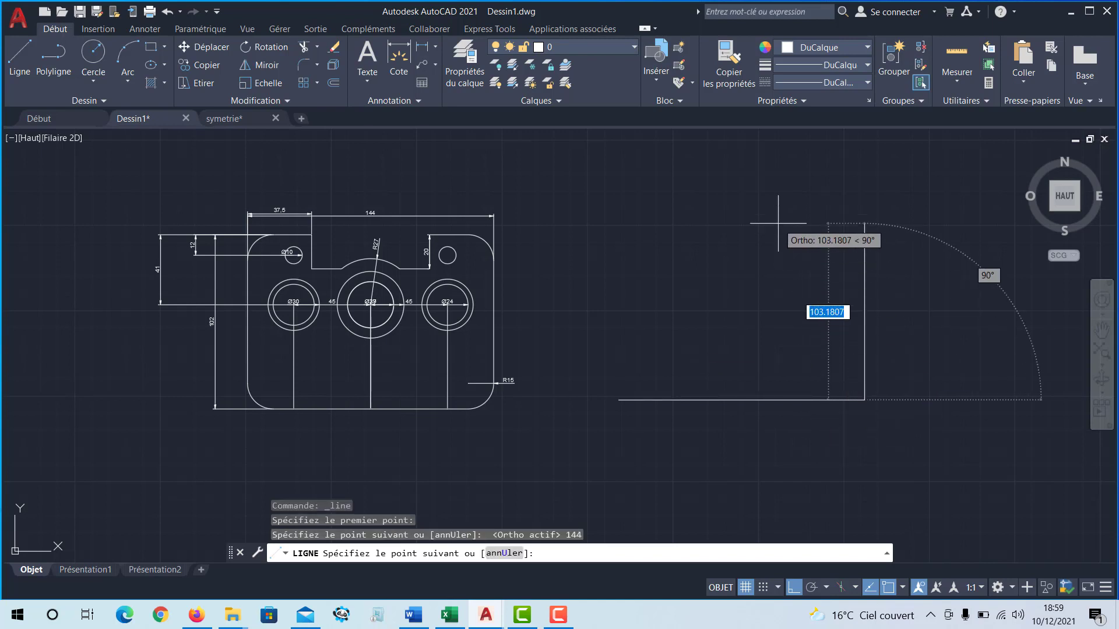
Step: Continue the outline with a 102 vertical right edge and a 144 top edge, and close it back to the start point
text(10)
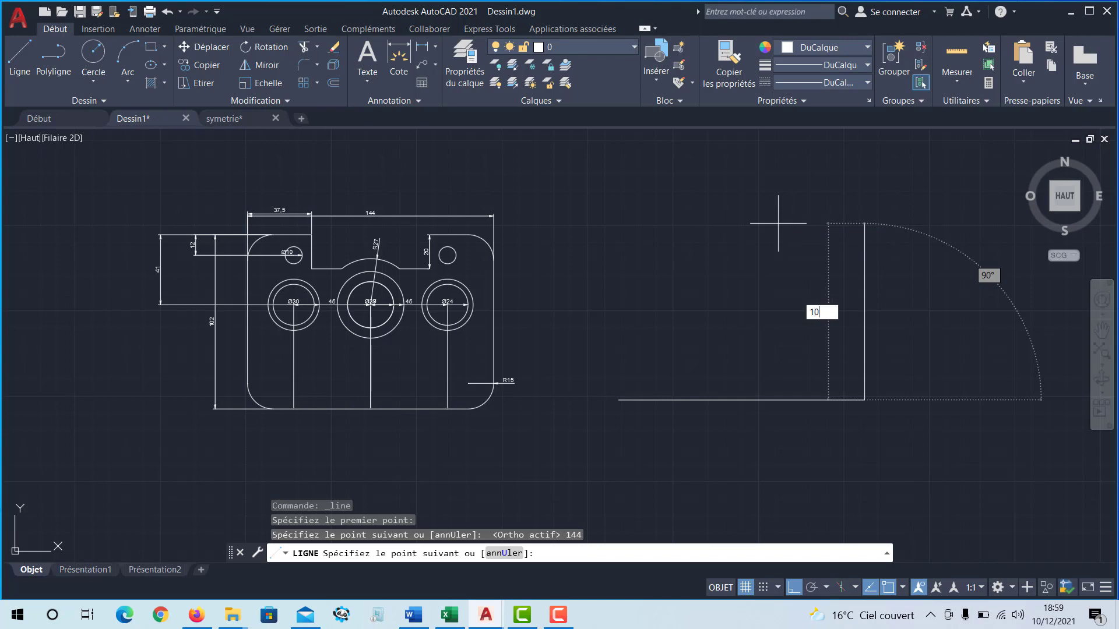
text(2)
key(Return)
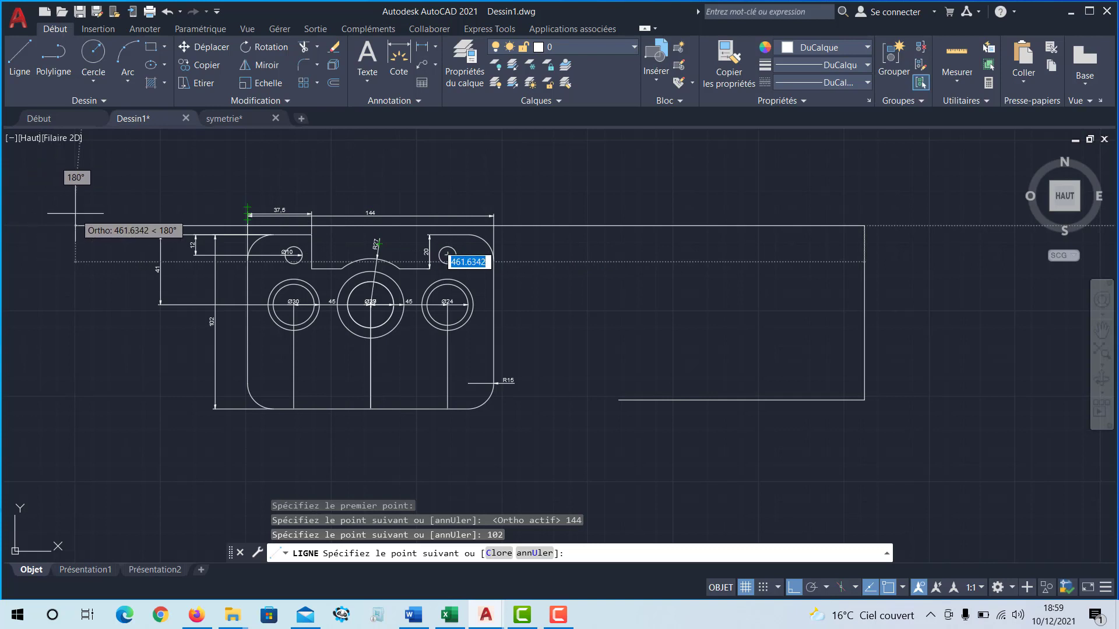
text(3)
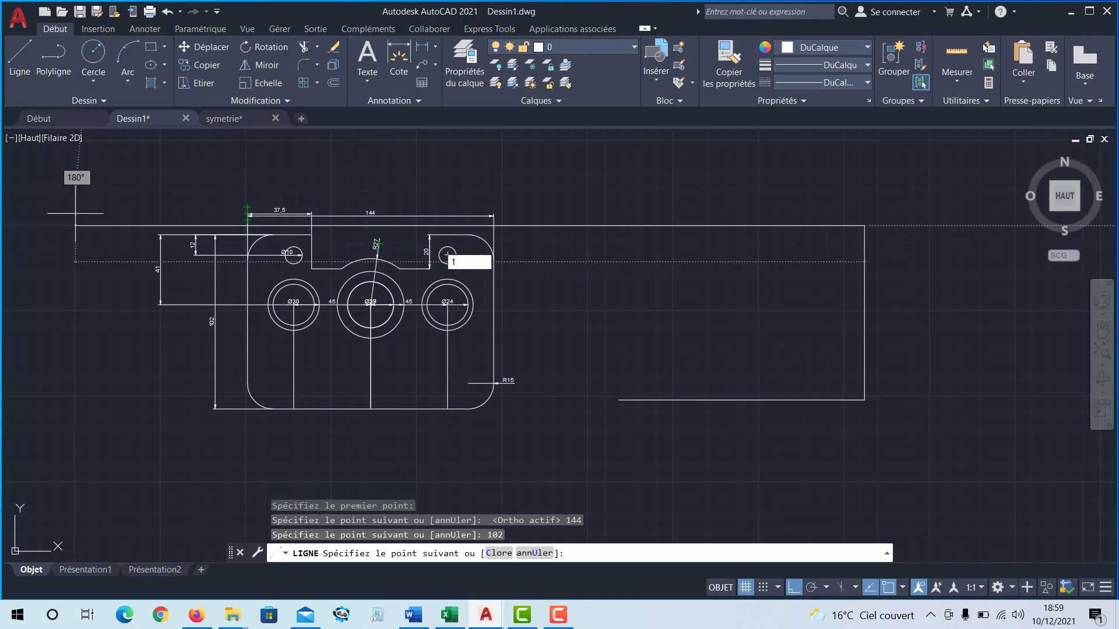
key(Return)
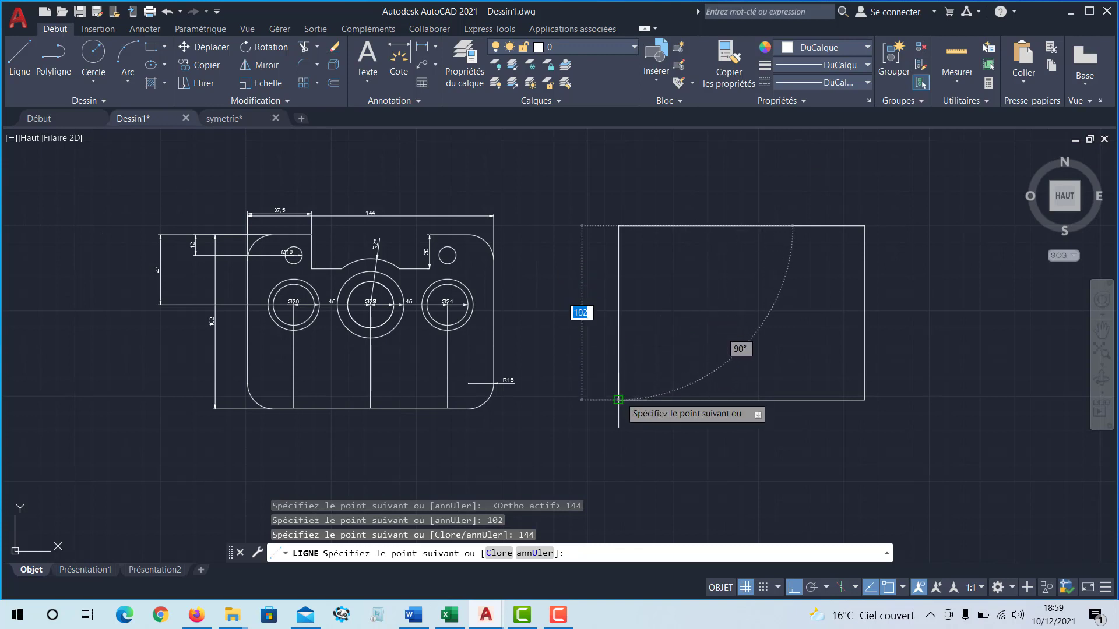
scroll(619, 402, up, 5)
scroll(589, 425, up, 2)
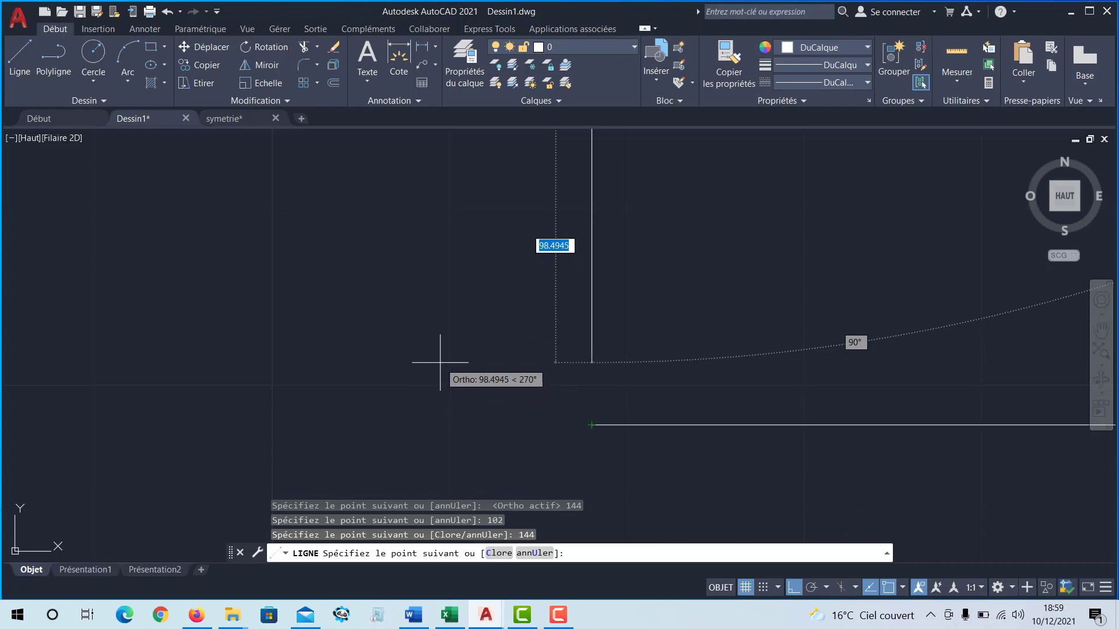
text(c)
key(Return)
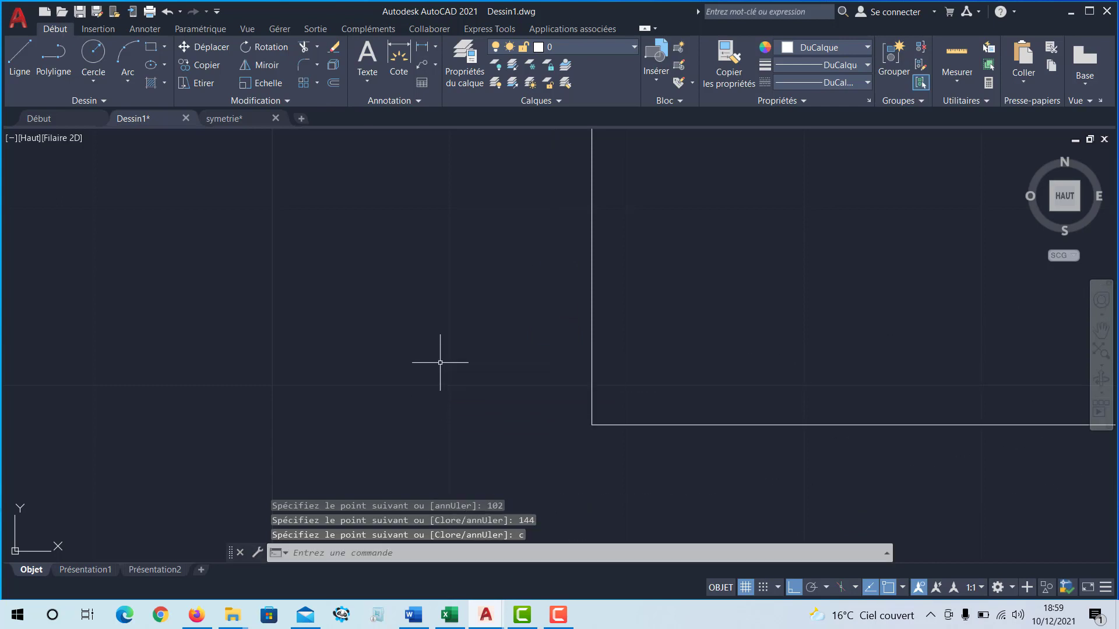
Step: Offset the new rectangle's top edge 41 downward to mark the horizontal axis of the large holes
scroll(561, 350, down, 5)
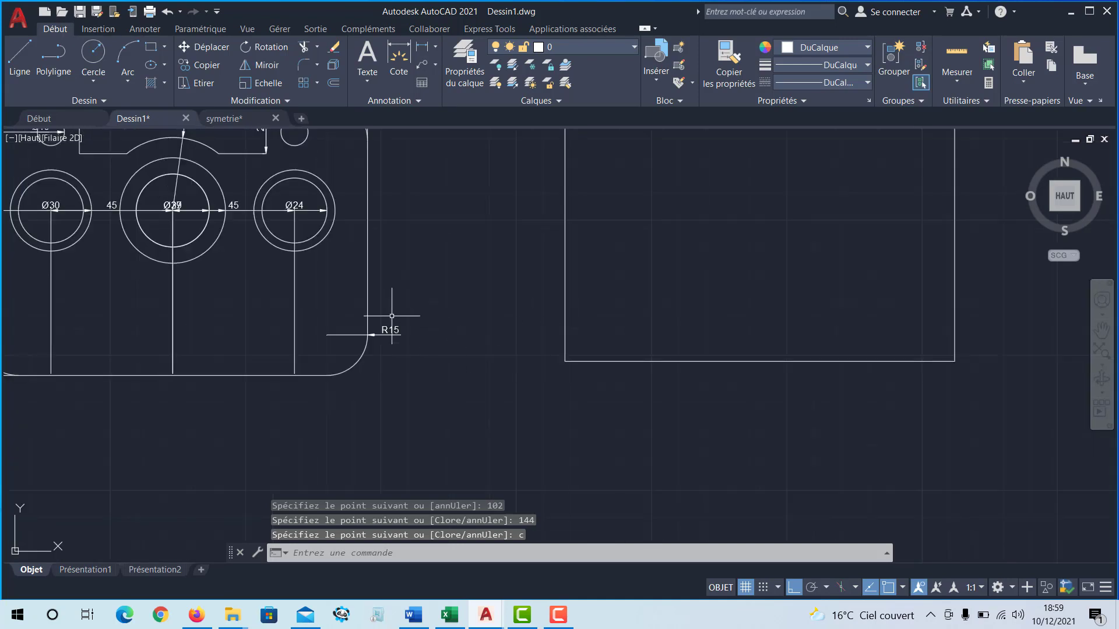
scroll(511, 370, down, 4)
middle_drag(527, 369, 489, 365)
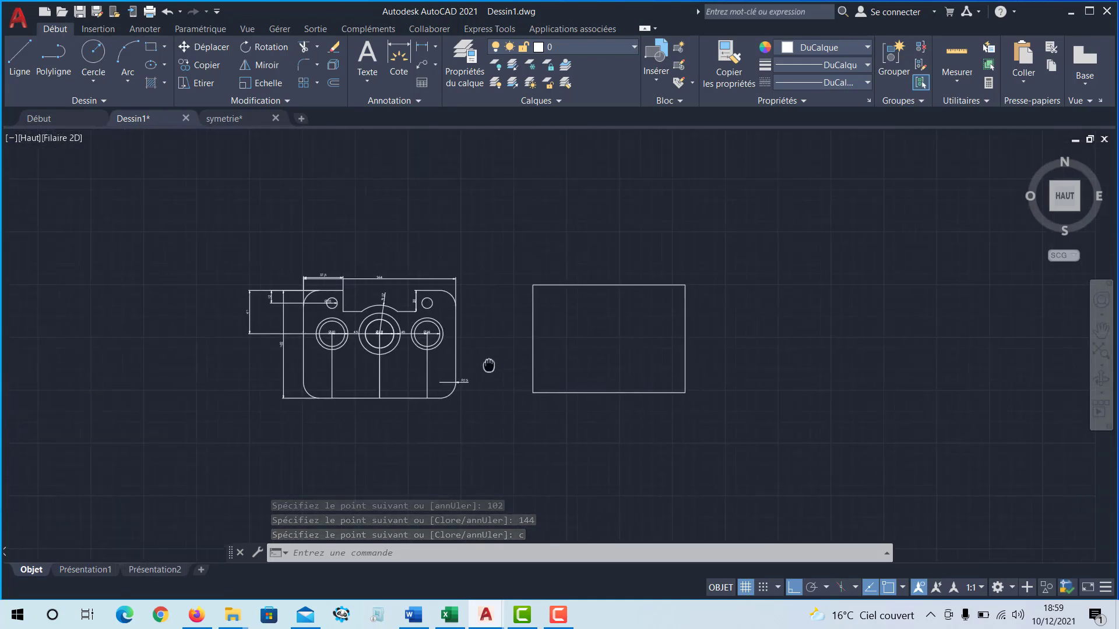
scroll(489, 365, up, 2)
scroll(403, 318, up, 2)
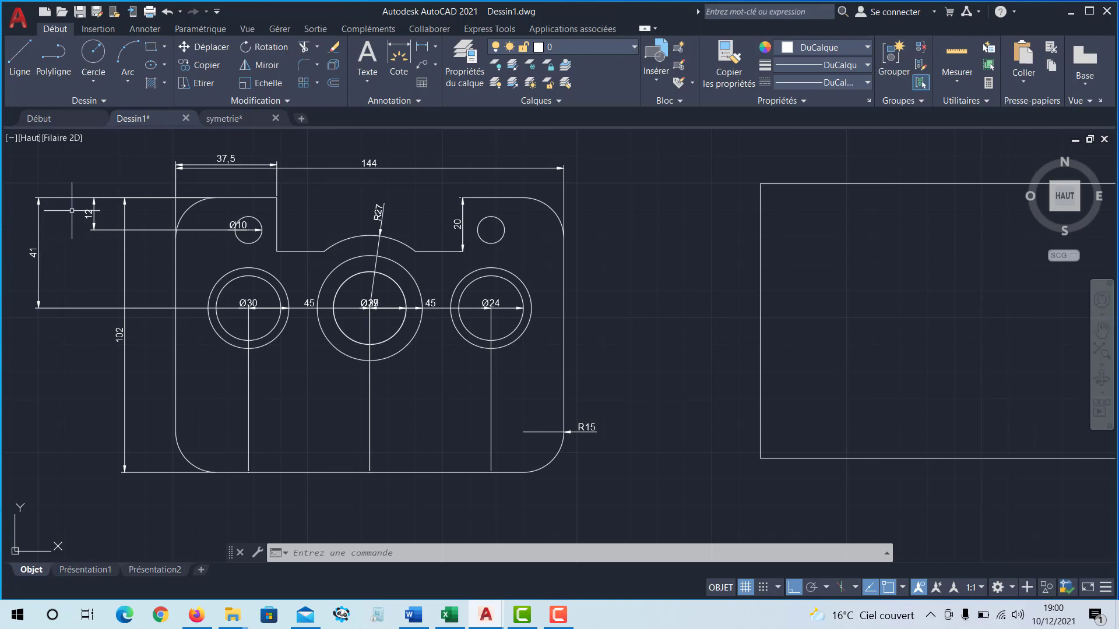
click(334, 83)
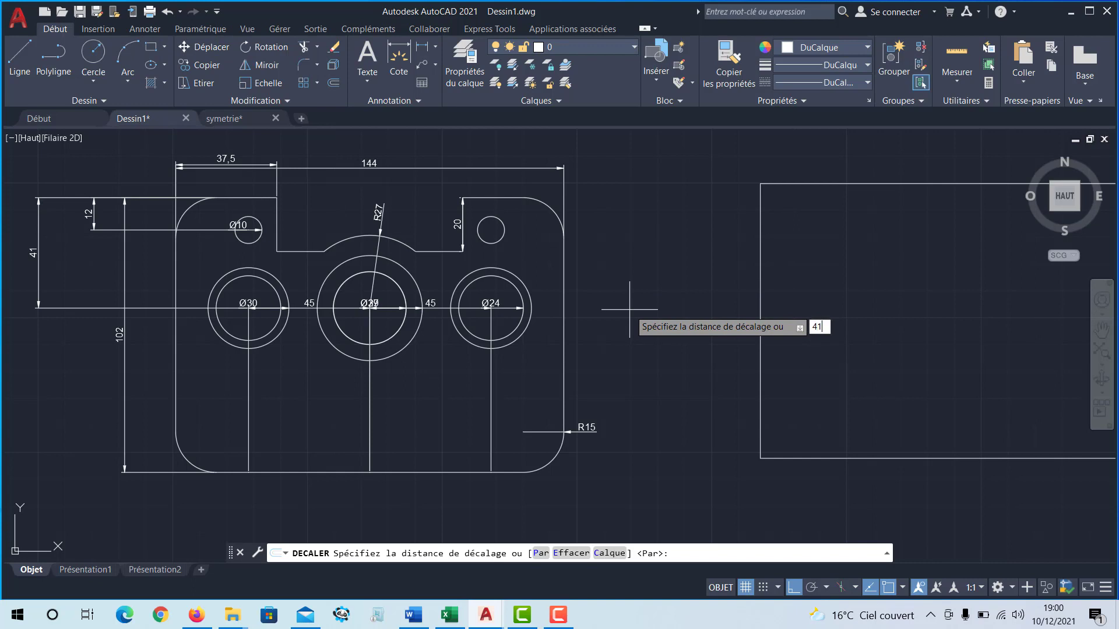
text(41)
key(Return)
middle_drag(799, 286, 560, 286)
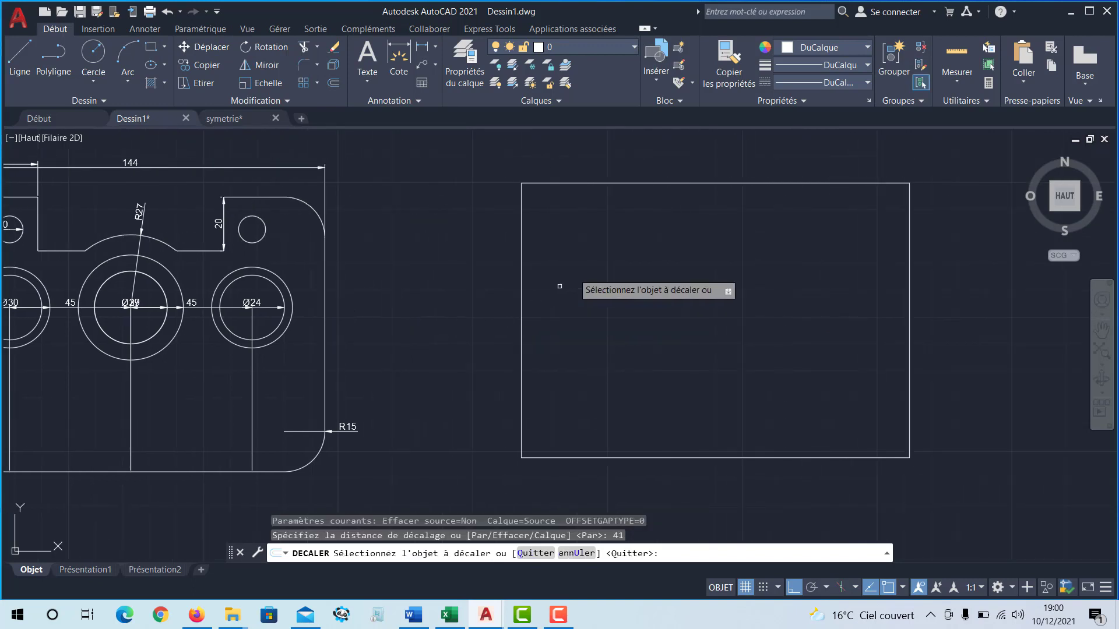
click(588, 183)
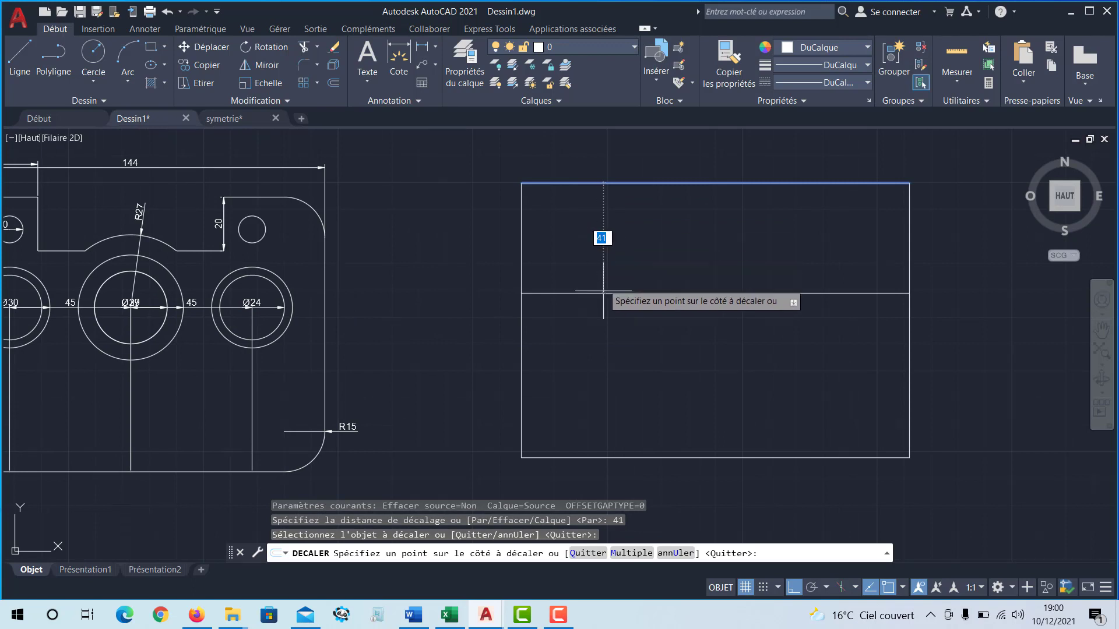
click(603, 291)
Step: Examine the overall width and hole spacing dimensions on the original plate to locate the outer hole axes
middle_drag(564, 335, 691, 321)
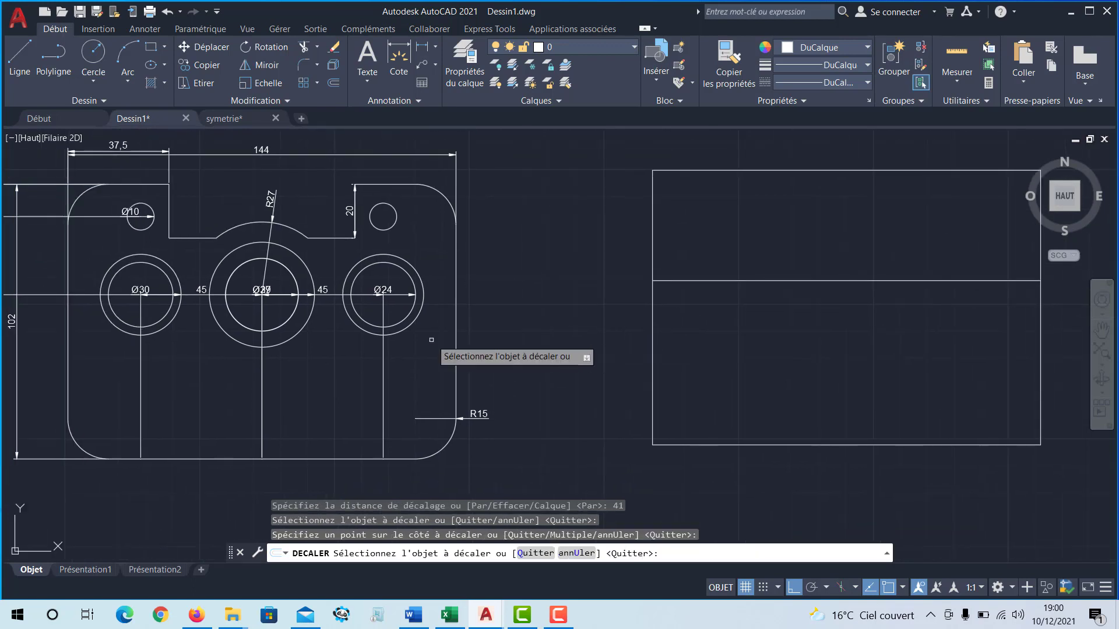
middle_drag(432, 340, 473, 338)
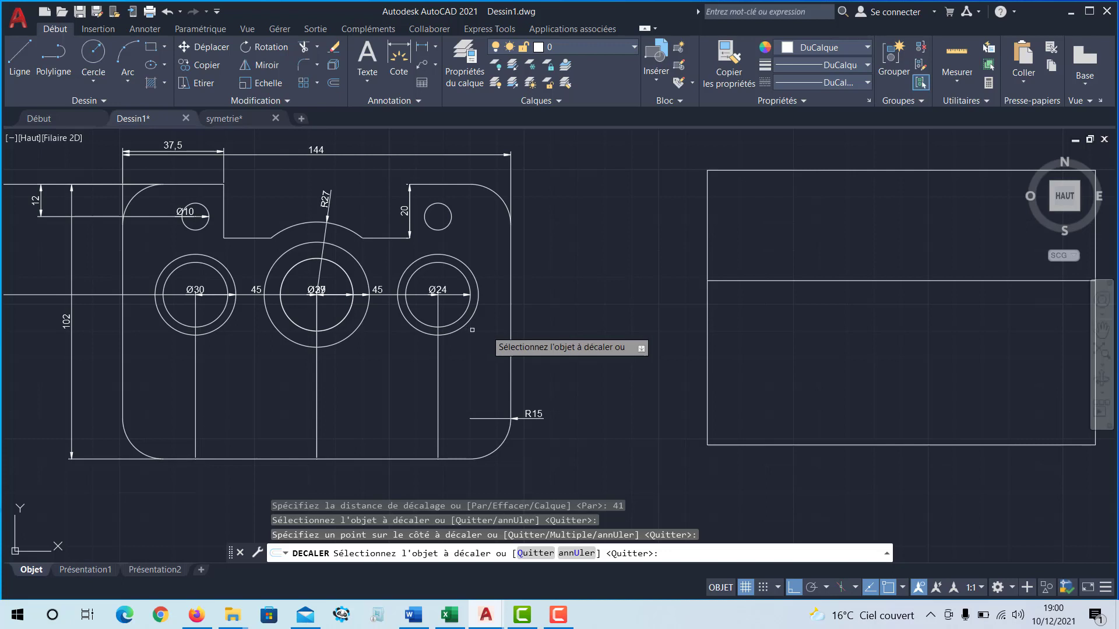
middle_drag(770, 264, 700, 266)
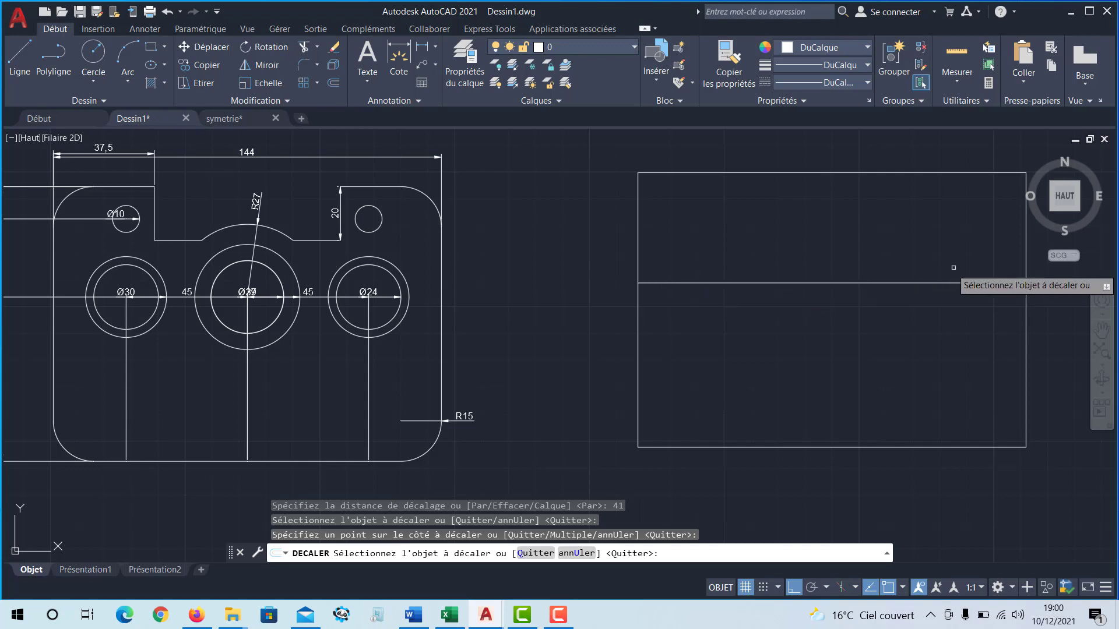
mouse_move(718, 308)
middle_down()
mouse_move(701, 280)
mouse_move(722, 280)
middle_up()
middle_drag(201, 317, 264, 332)
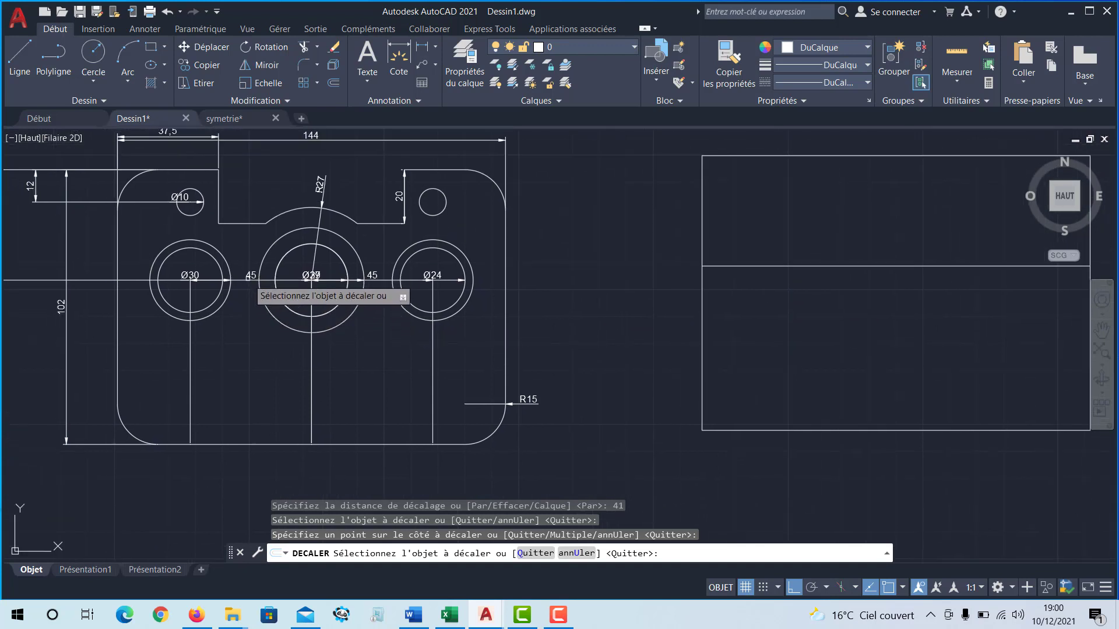
click(258, 271)
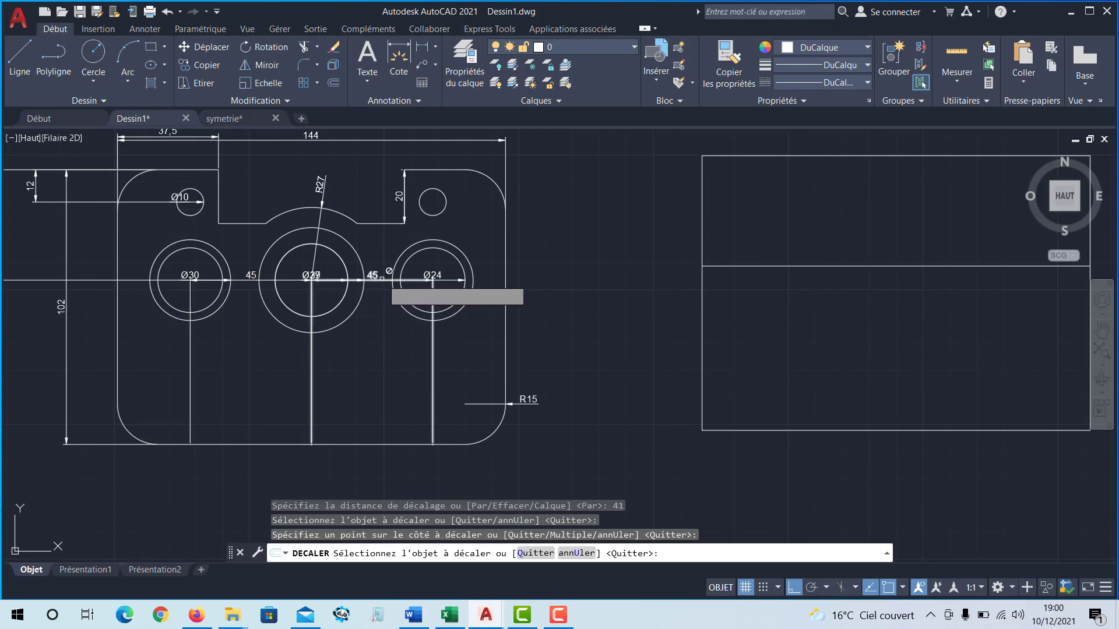
middle_drag(387, 290, 401, 326)
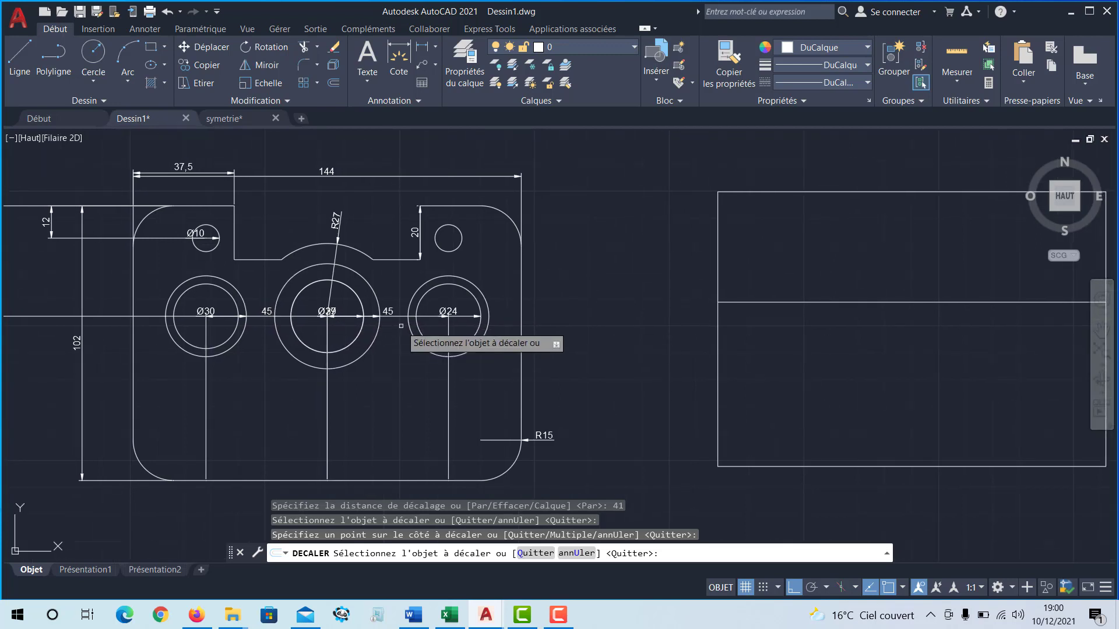
Step: Switch to the Windows calculator, compute 144 - 45 - 45 divided by 2 for the outer hole's edge distance, and close it
key(XF86Calculator)
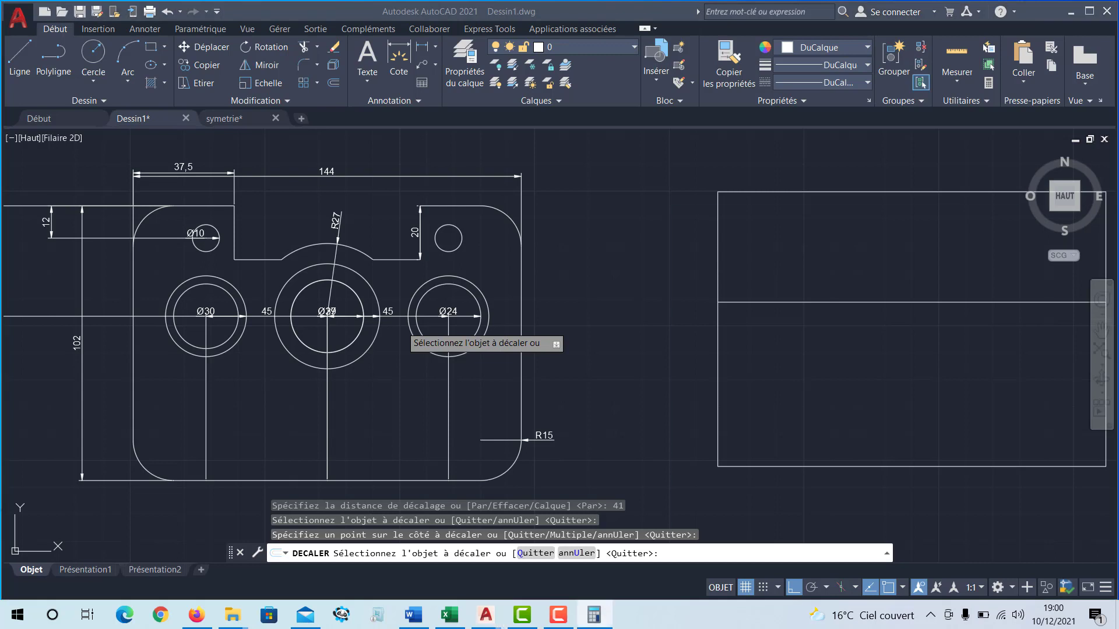
drag(821, 209, 745, 136)
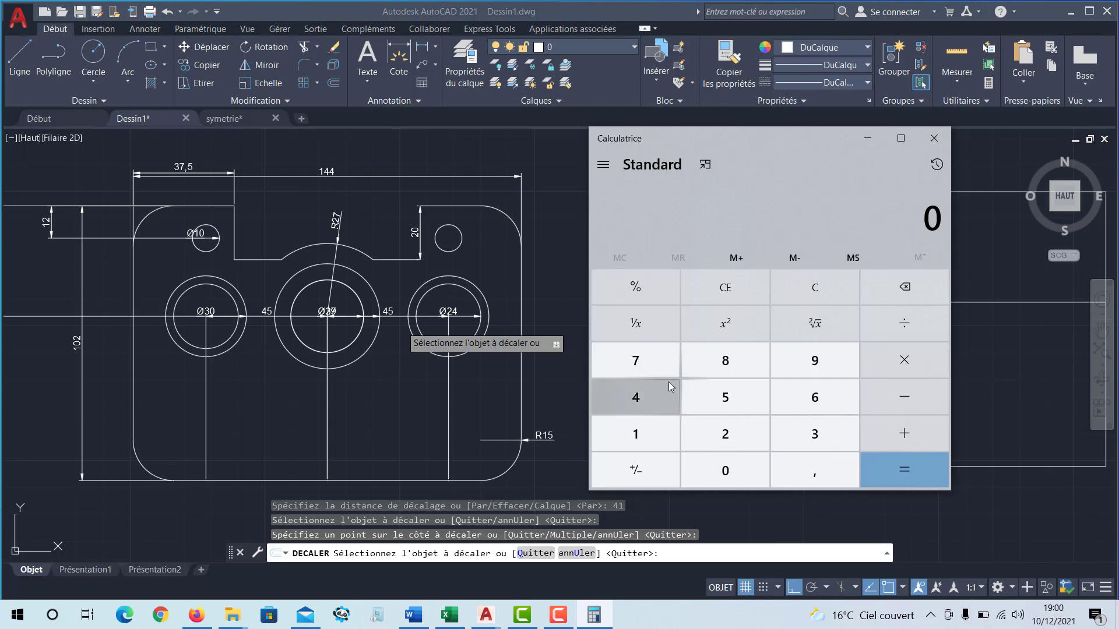
text(144)
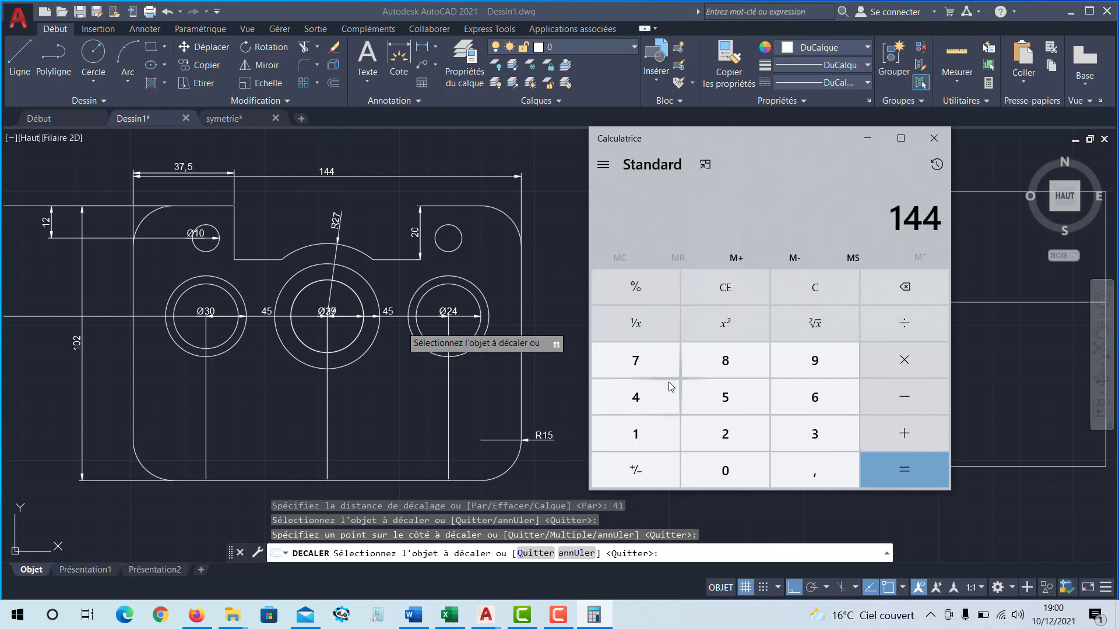
text(45-)
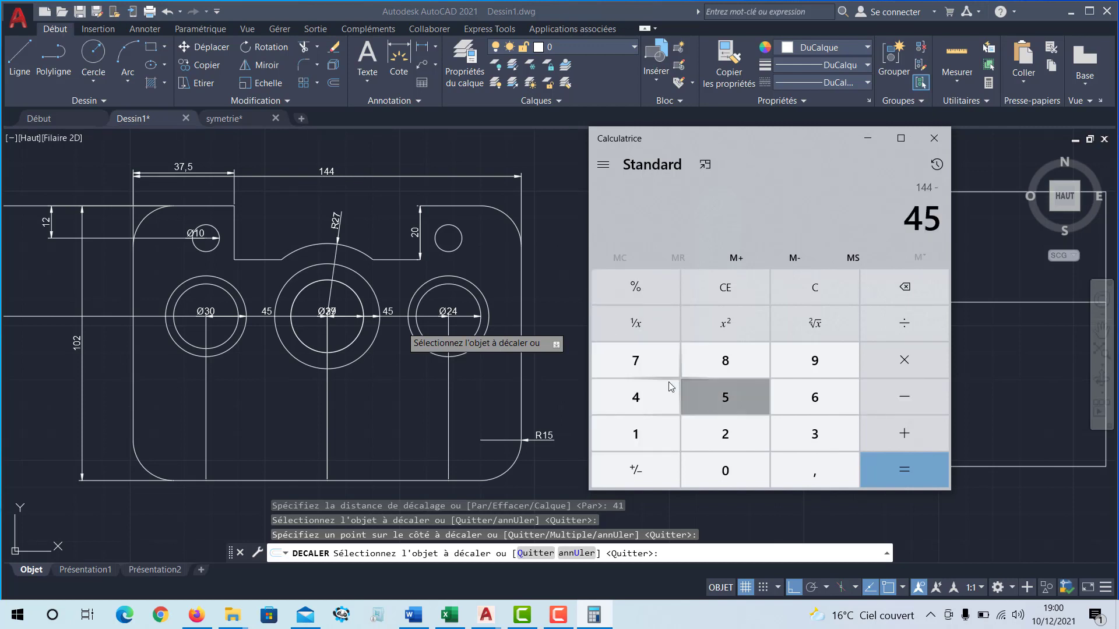
text(45)
key(Return)
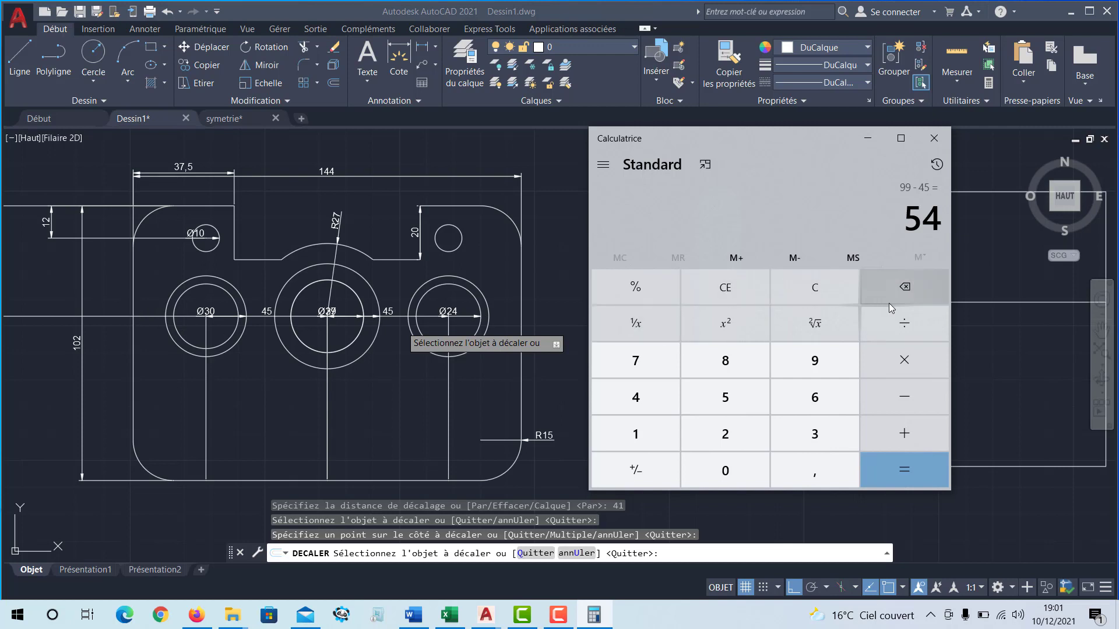
click(904, 323)
click(725, 434)
click(903, 469)
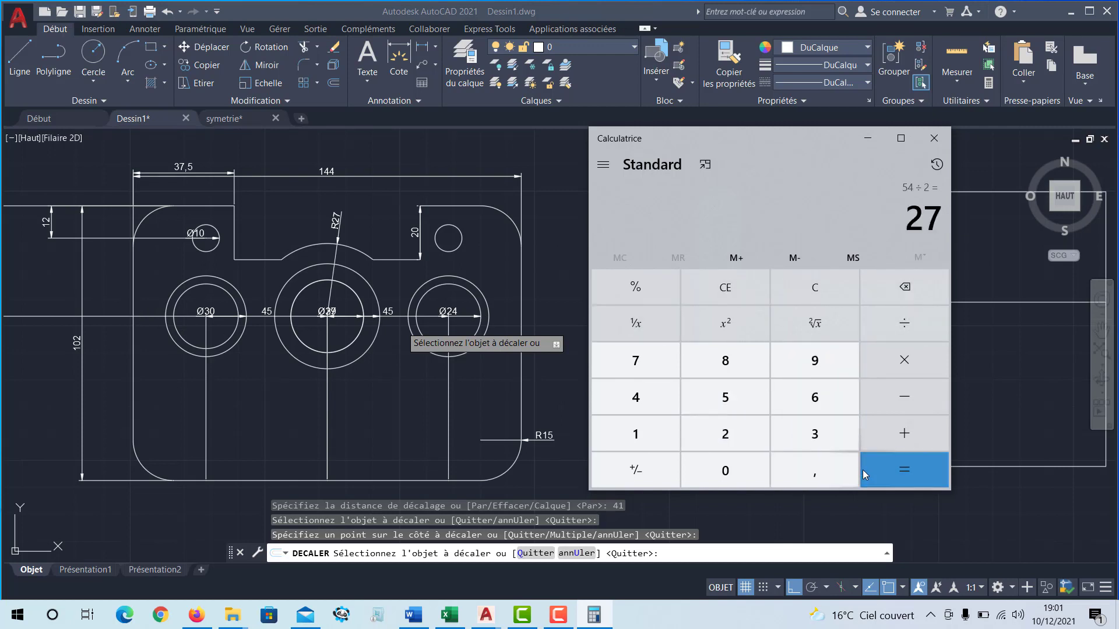
click(934, 140)
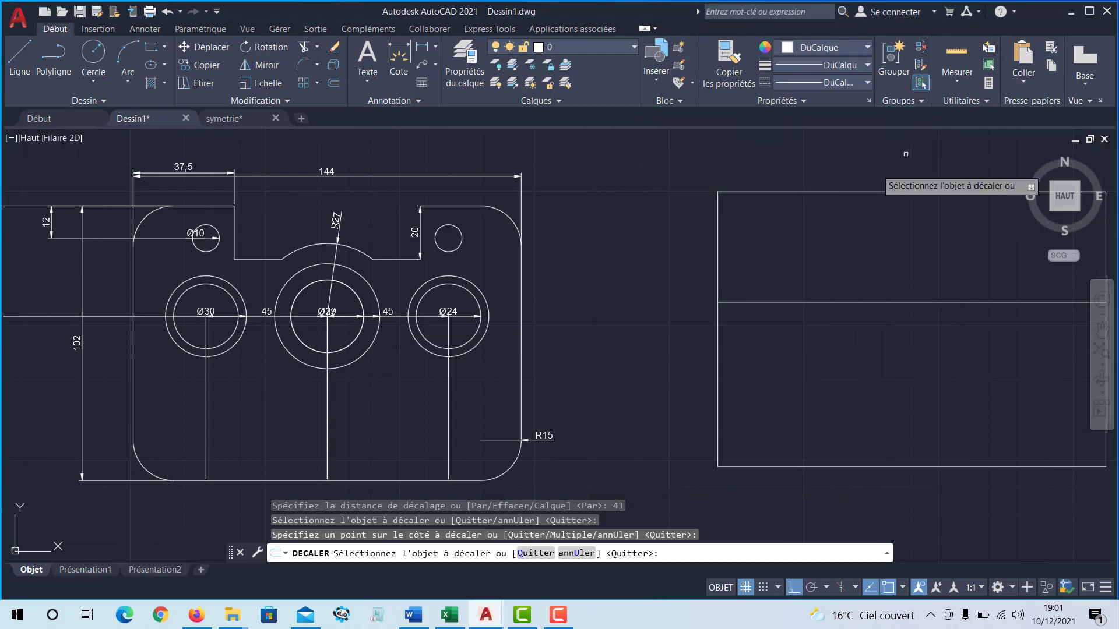
Step: Offset the new rectangle's left and right edges 27 inward to mark the vertical axes of the two outer holes
key(Escape)
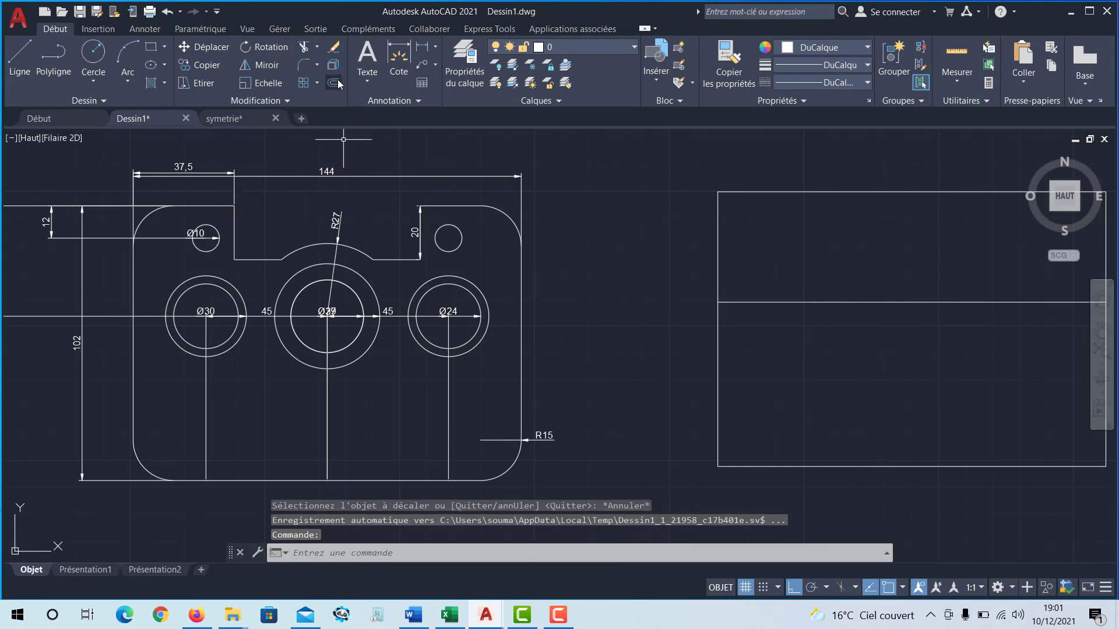
key(Return)
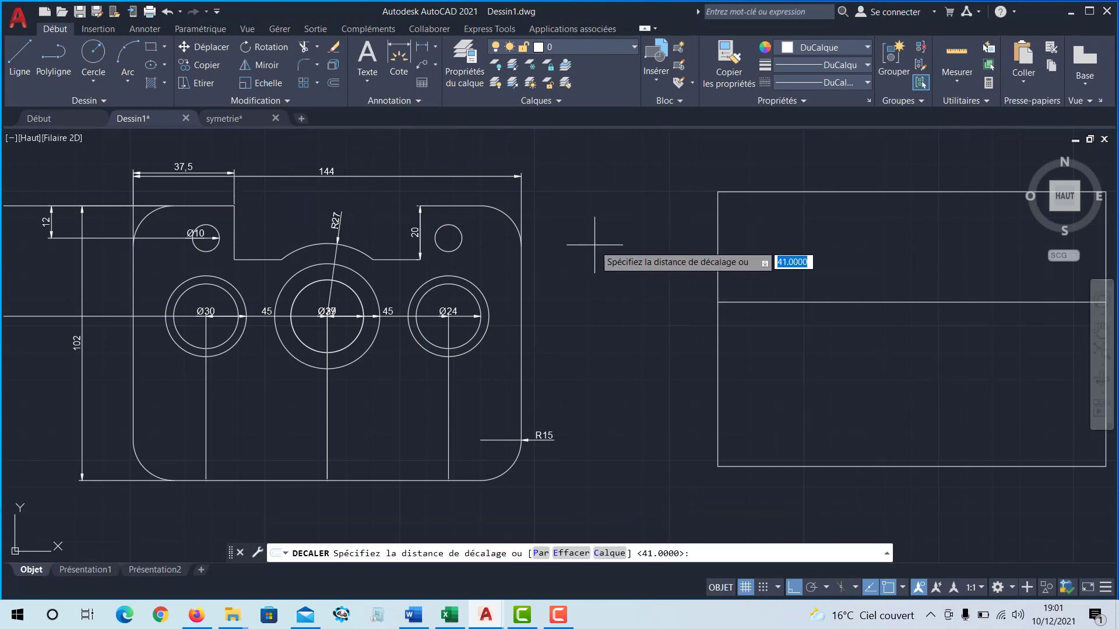
text(27)
key(Return)
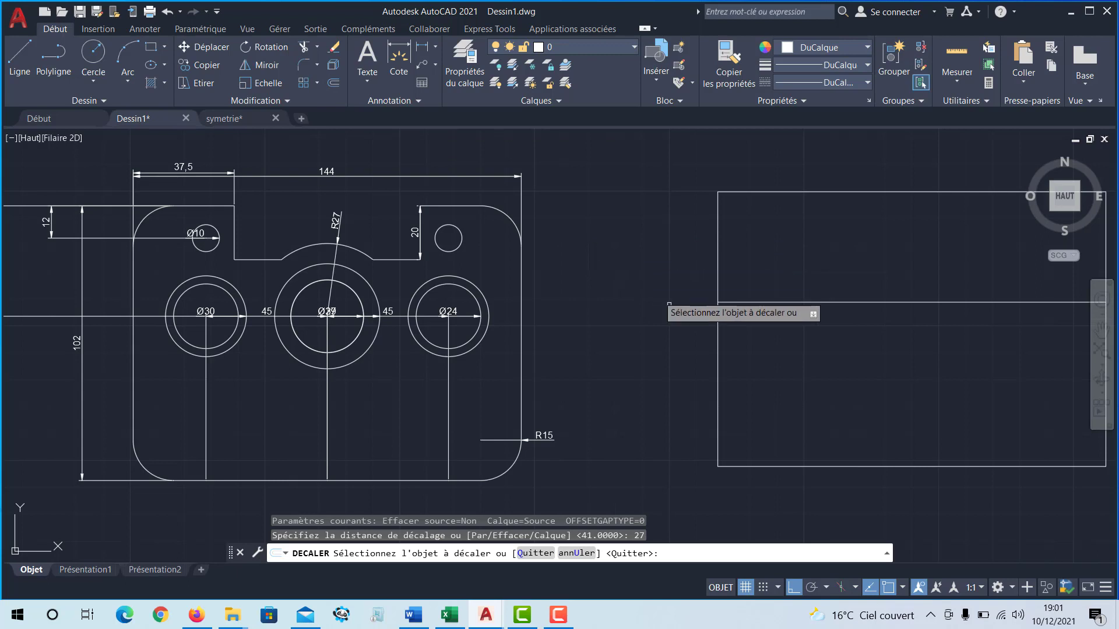
click(717, 367)
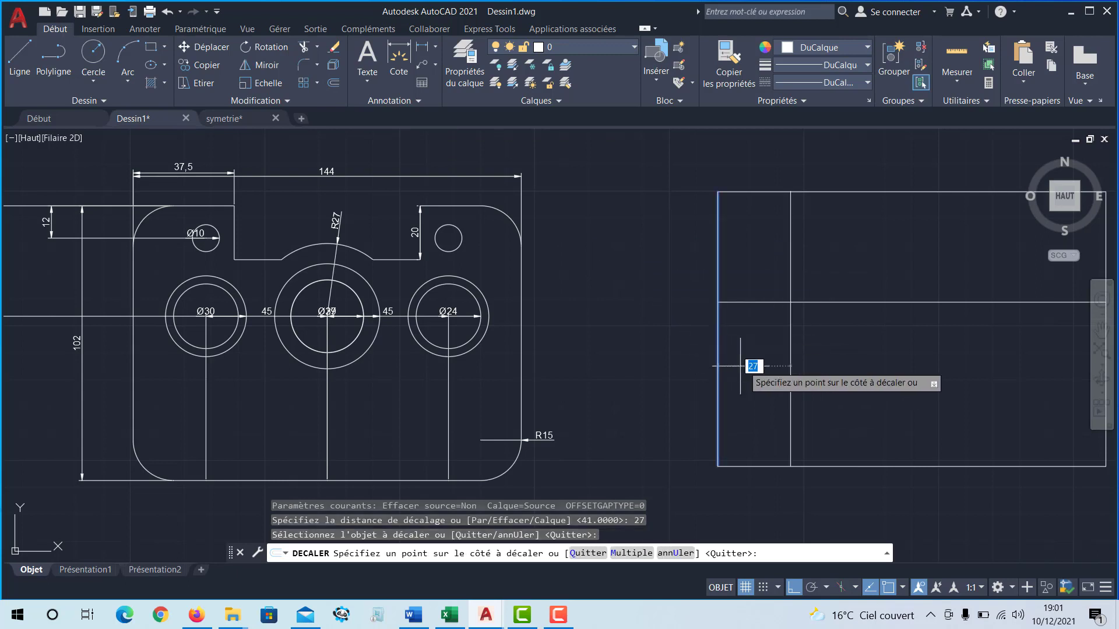
click(793, 368)
middle_drag(793, 358, 837, 339)
click(818, 313)
click(767, 315)
middle_drag(748, 332, 750, 338)
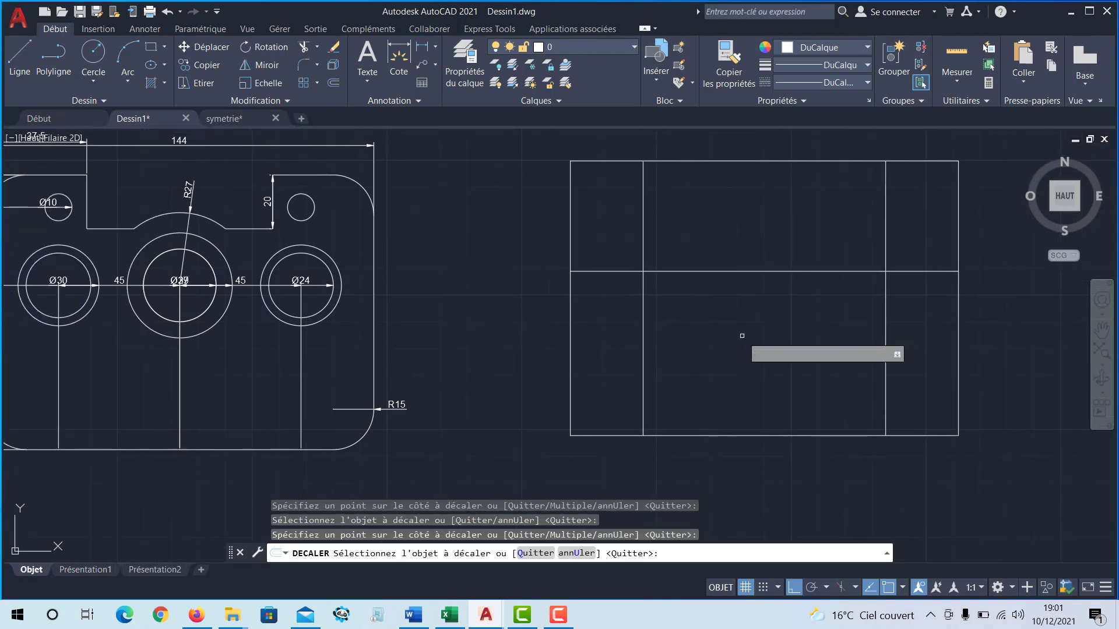
key(Return)
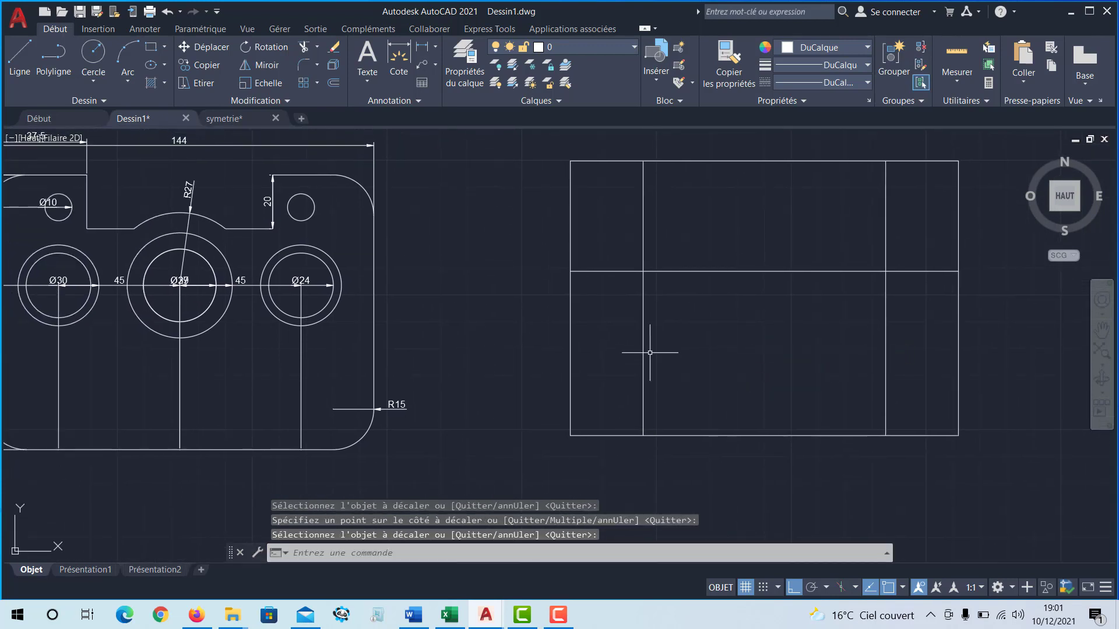
Step: Offset the left hole's vertical axis 45 to the right to mark the vertical axis of the middle hole
key(Return)
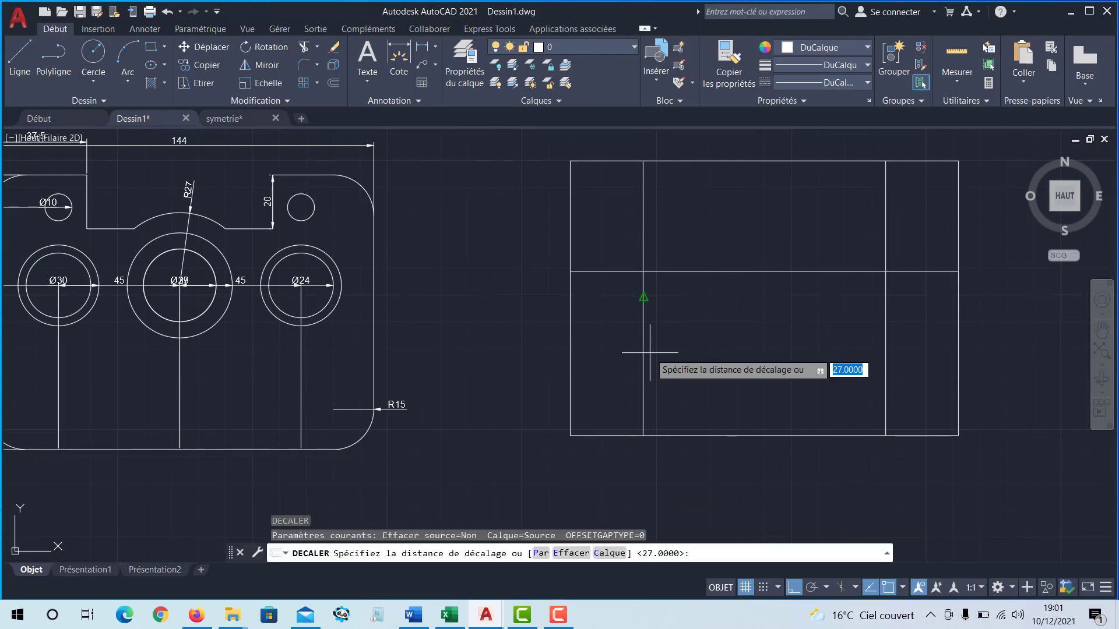
middle_drag(375, 279, 462, 293)
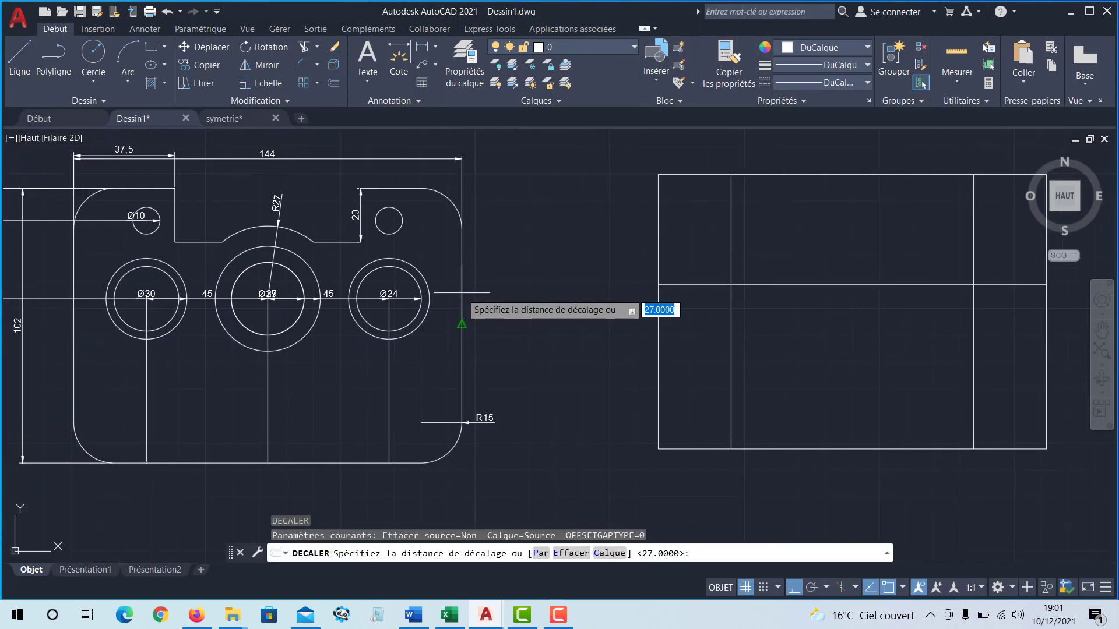
text(45)
key(Return)
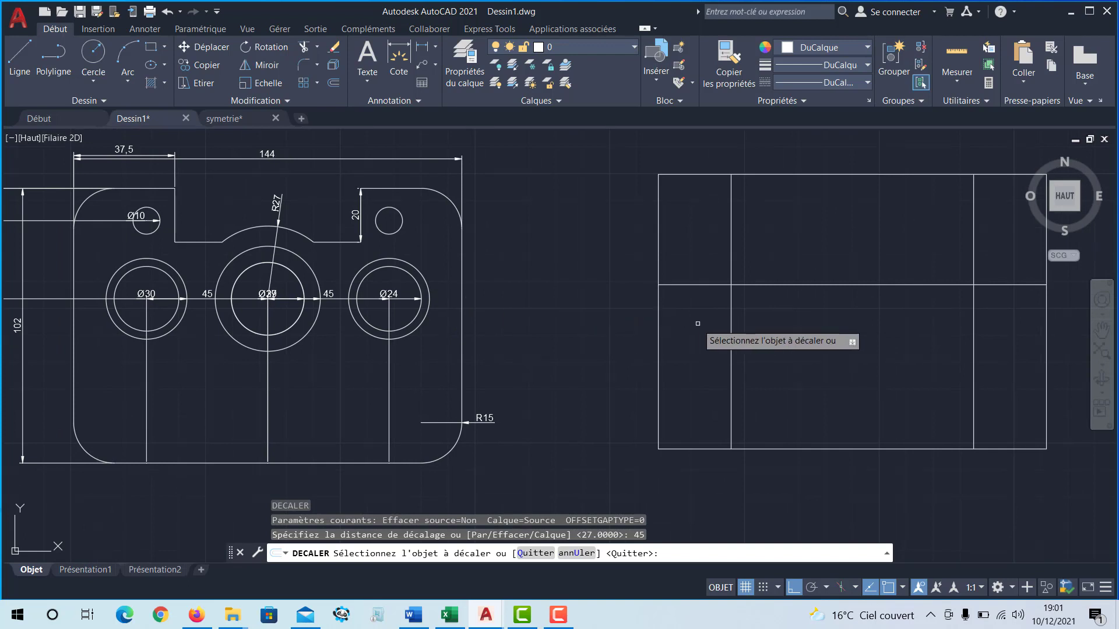
click(731, 323)
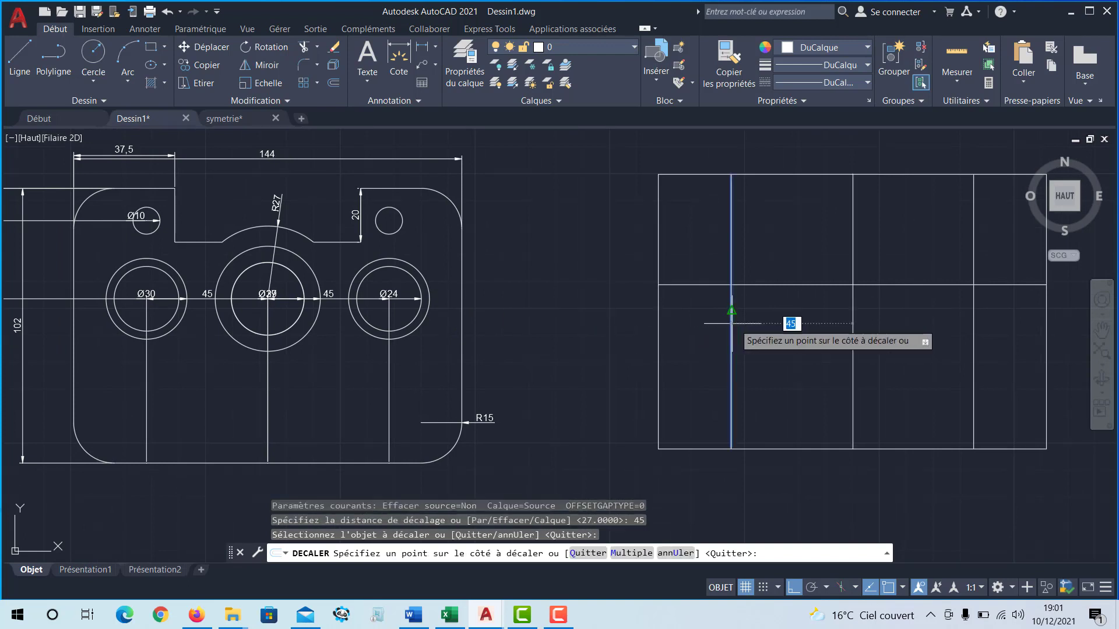
click(836, 323)
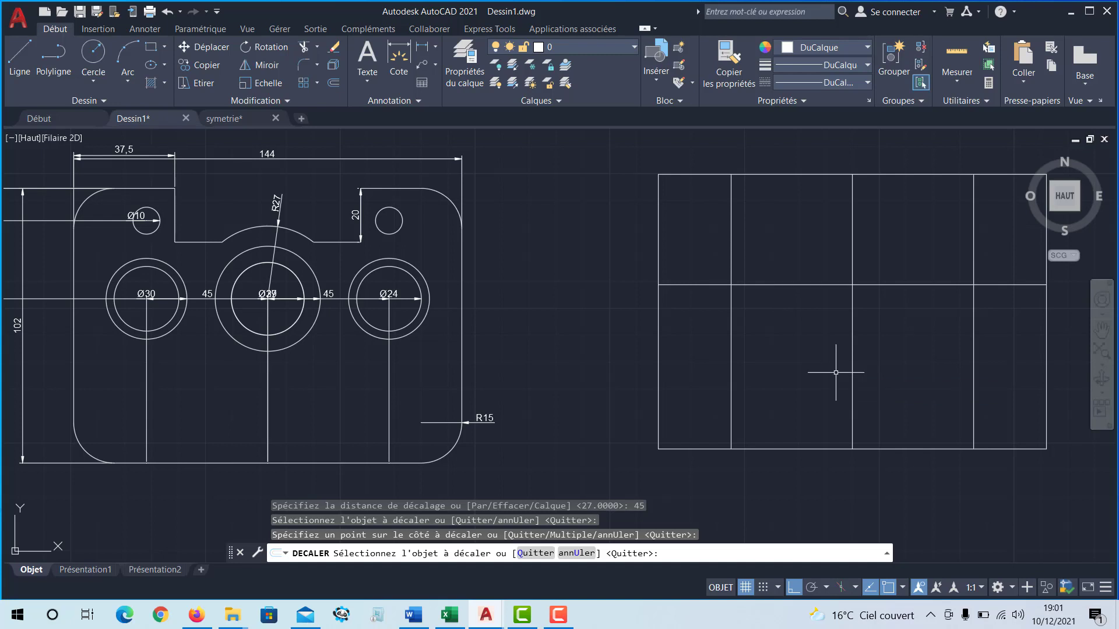
key(Escape)
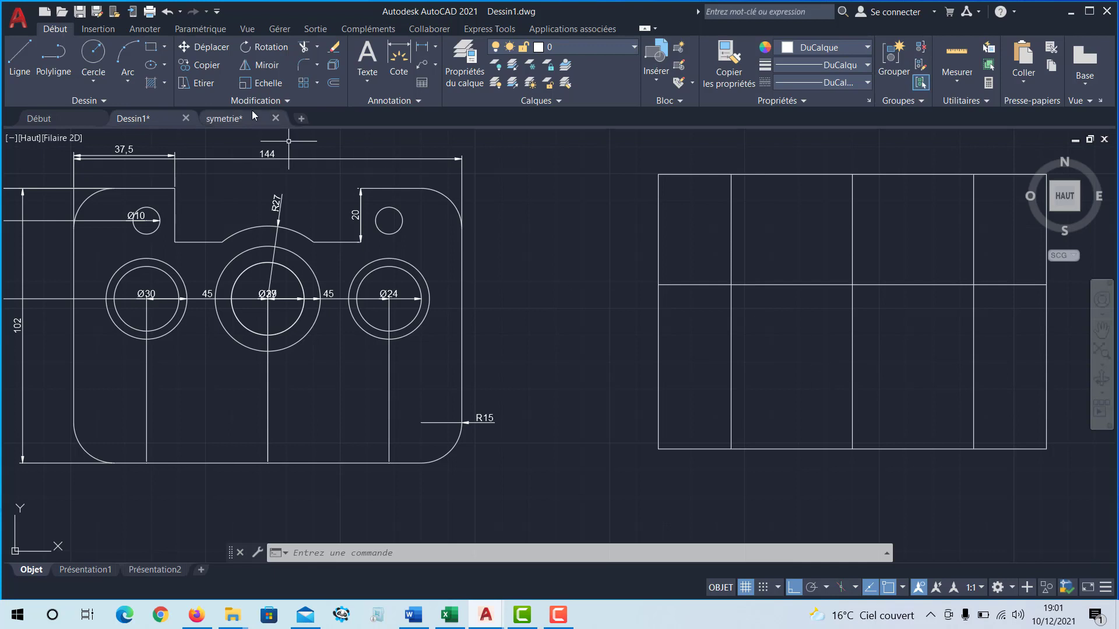
Step: Draw a circle of diameter 30 centred where the left vertical axis crosses the horizontal axis
click(93, 79)
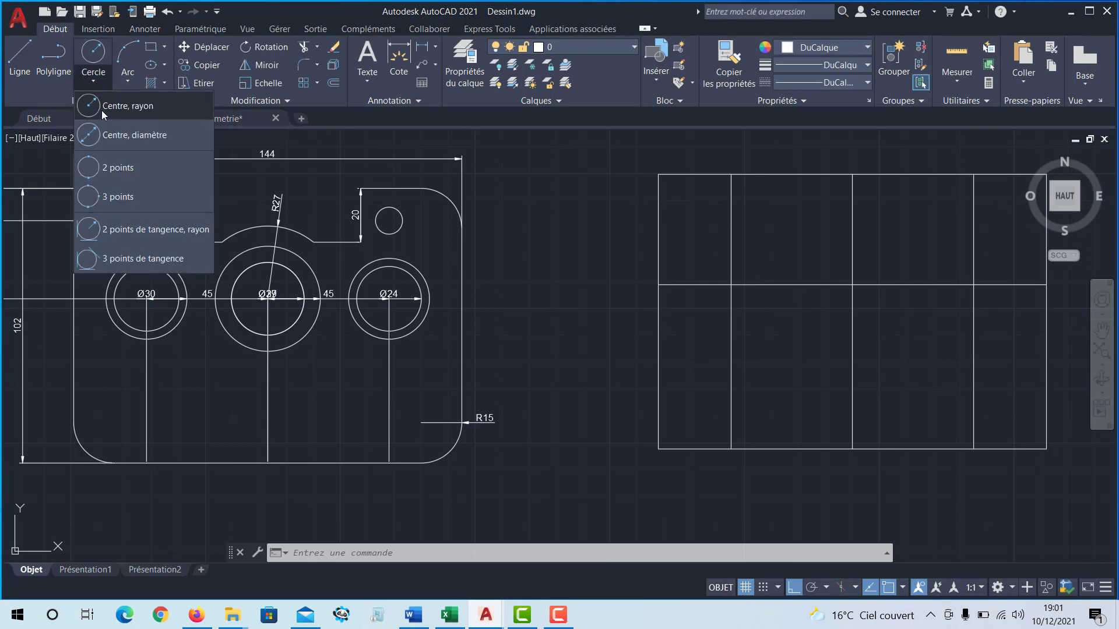
click(108, 133)
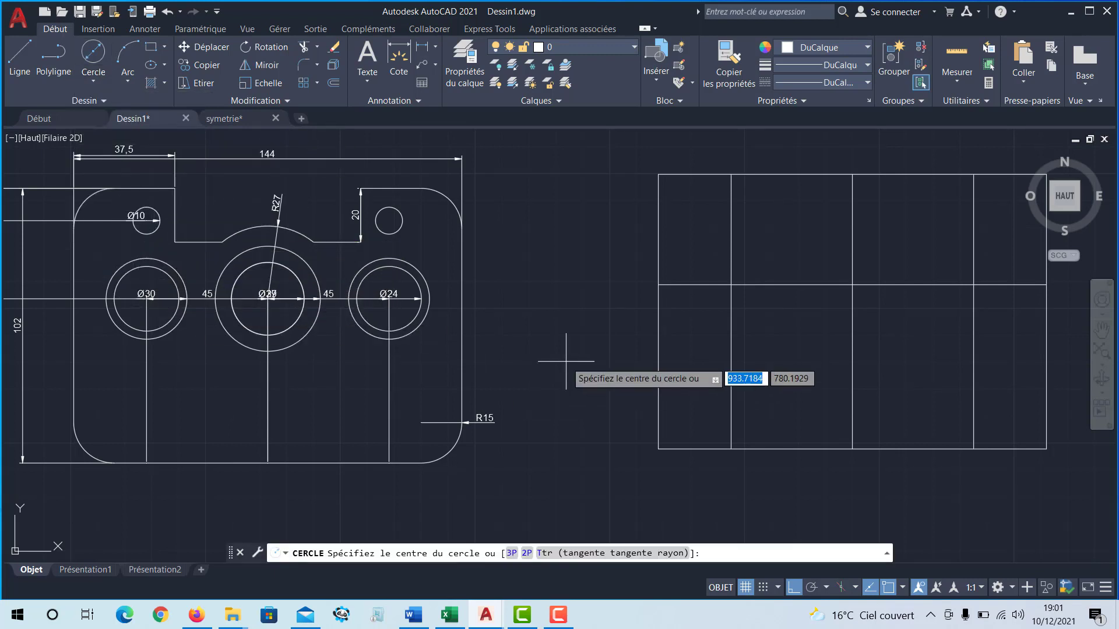
click(730, 285)
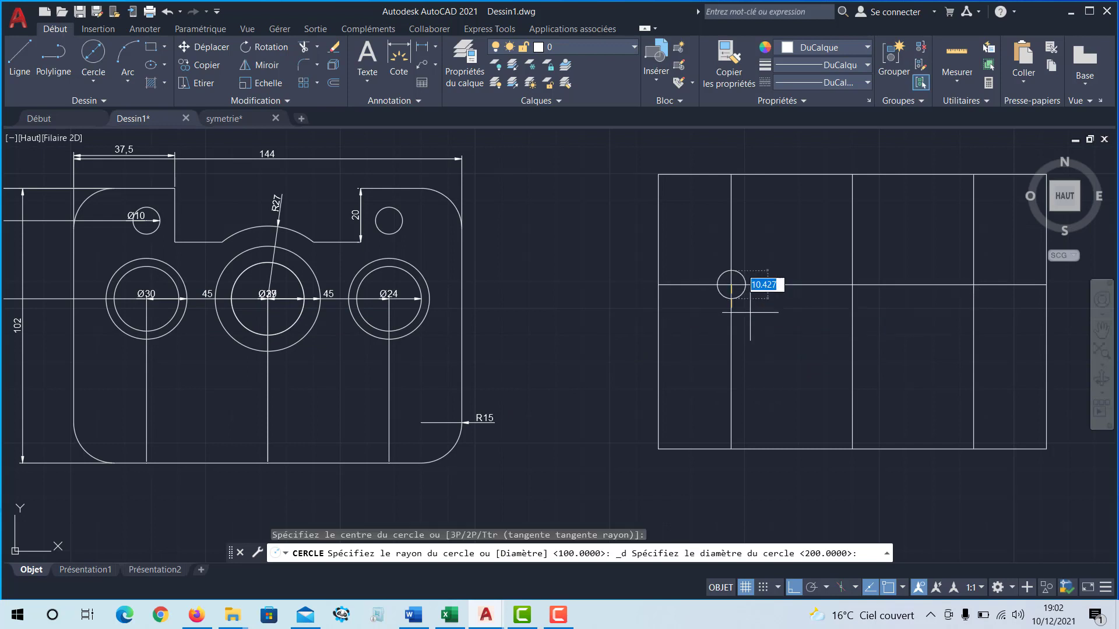
text(30)
key(Return)
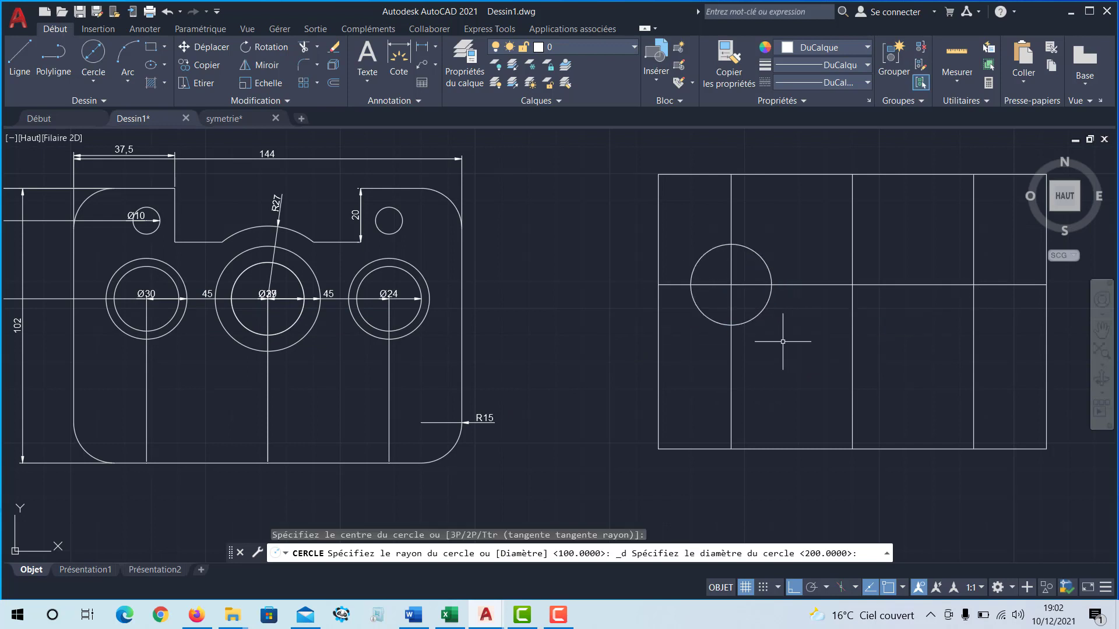
Step: Try a circle of radius 39 centred where the middle vertical axis crosses the horizontal axis, and undo it
key(Return)
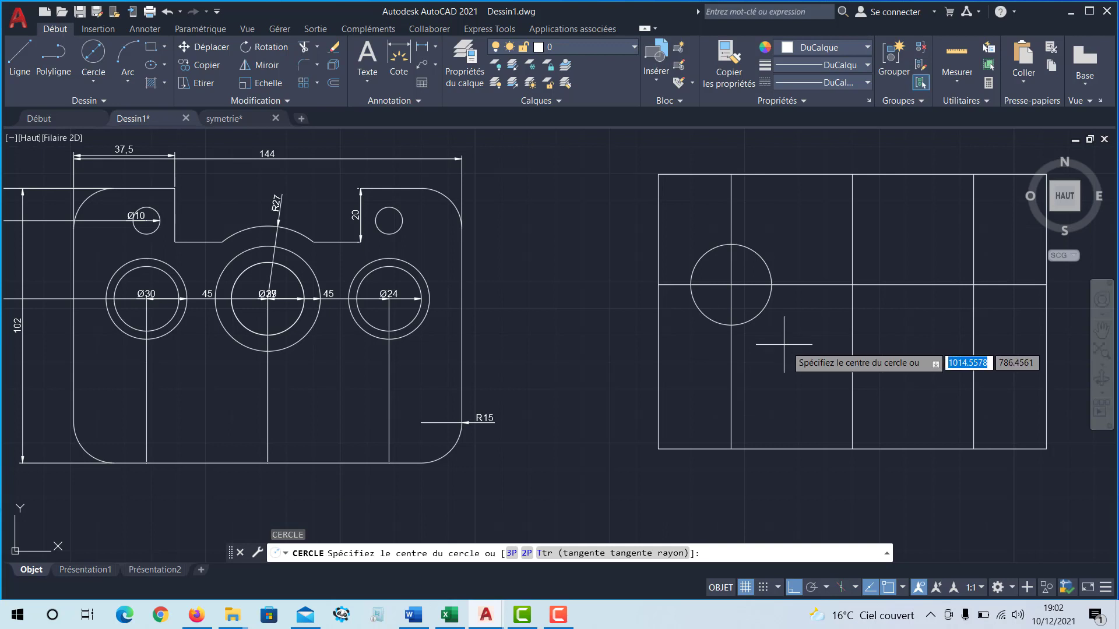
click(852, 285)
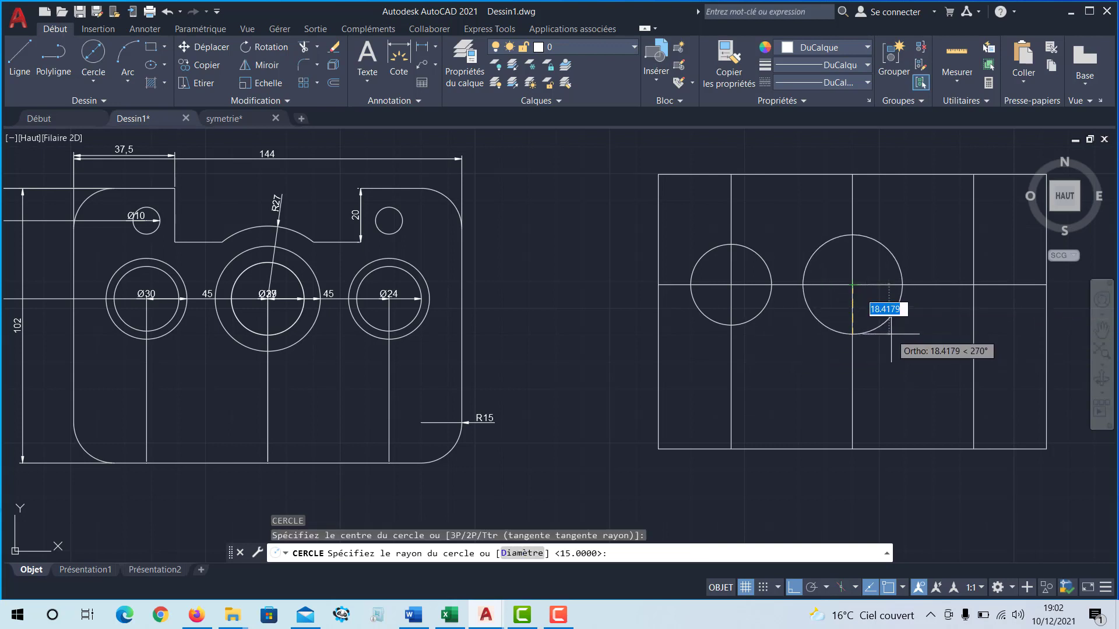
text(39)
key(Return)
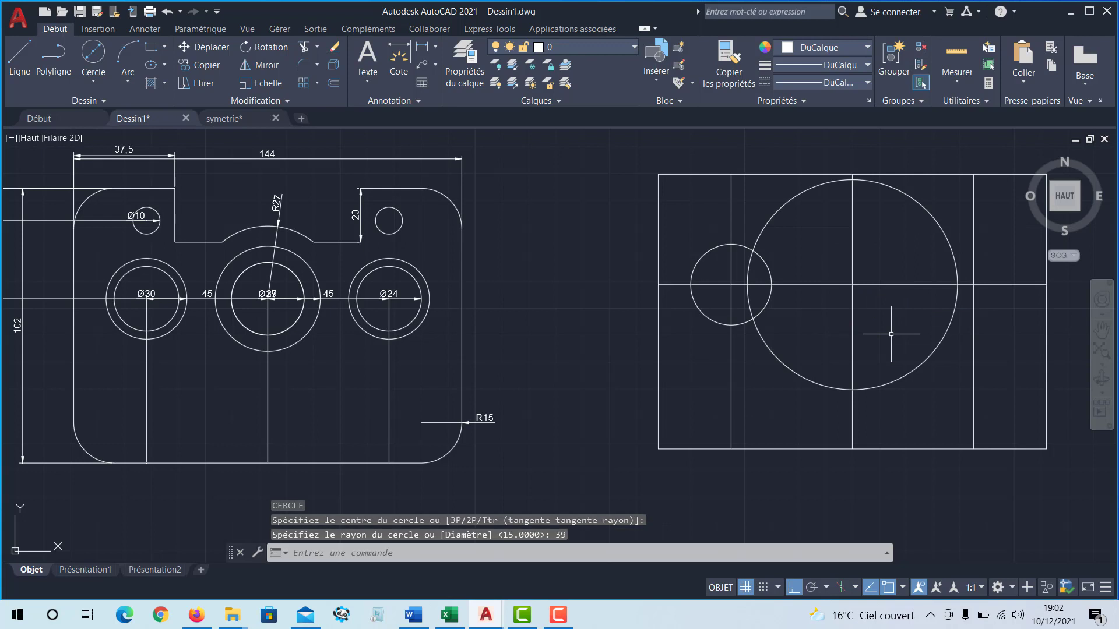
key(ctrl+z)
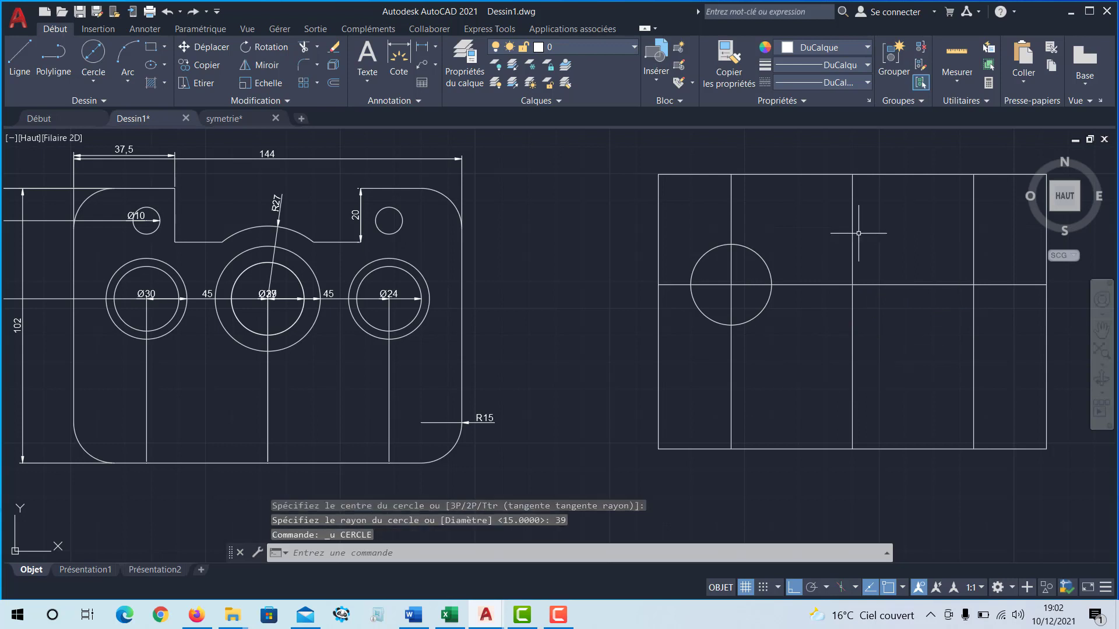
Step: Draw a circle of diameter 39 centred where the middle vertical axis crosses the horizontal axis
click(97, 81)
click(116, 135)
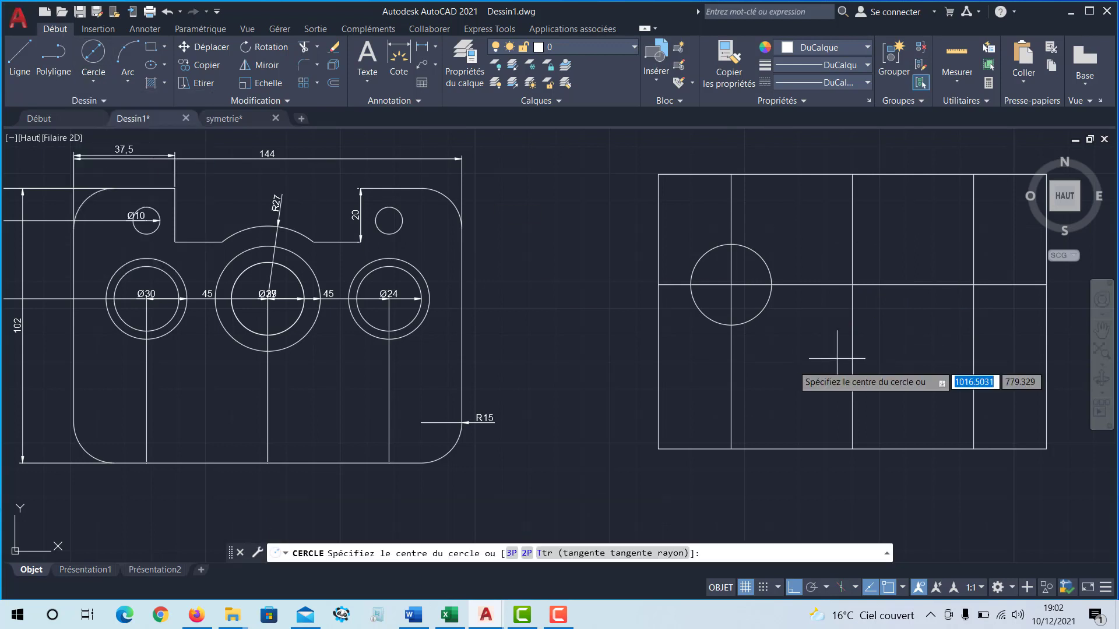
click(853, 285)
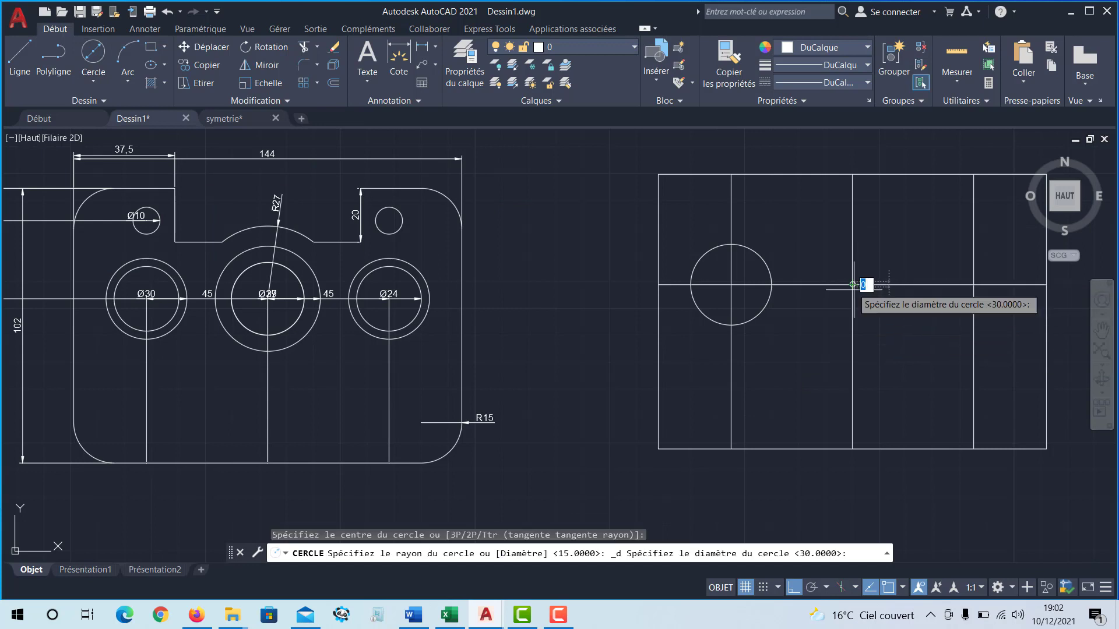
text(39)
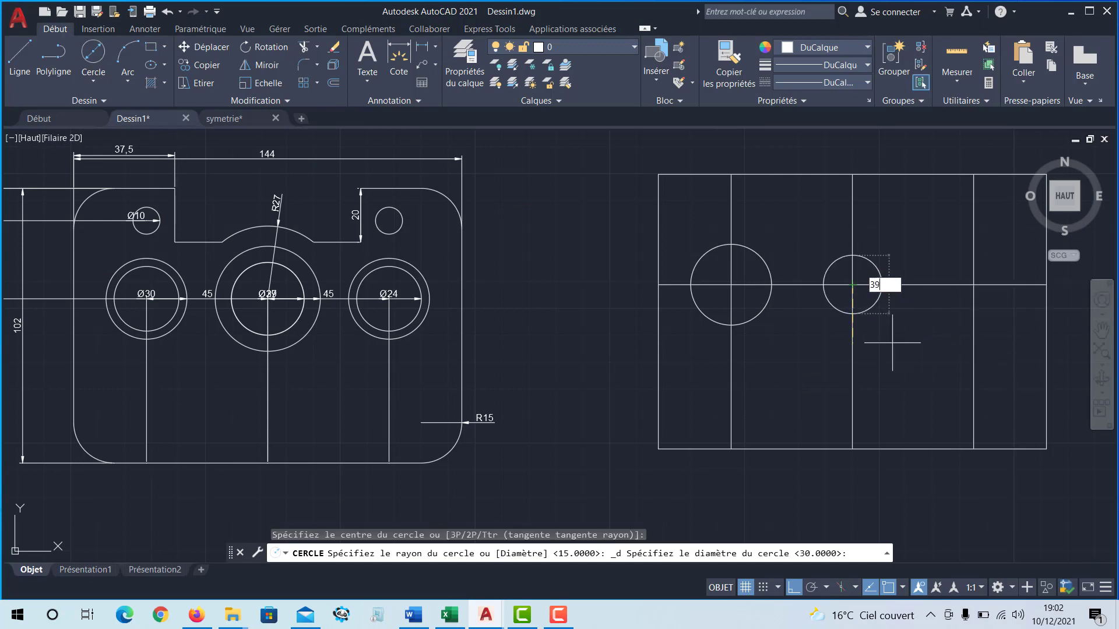
key(Return)
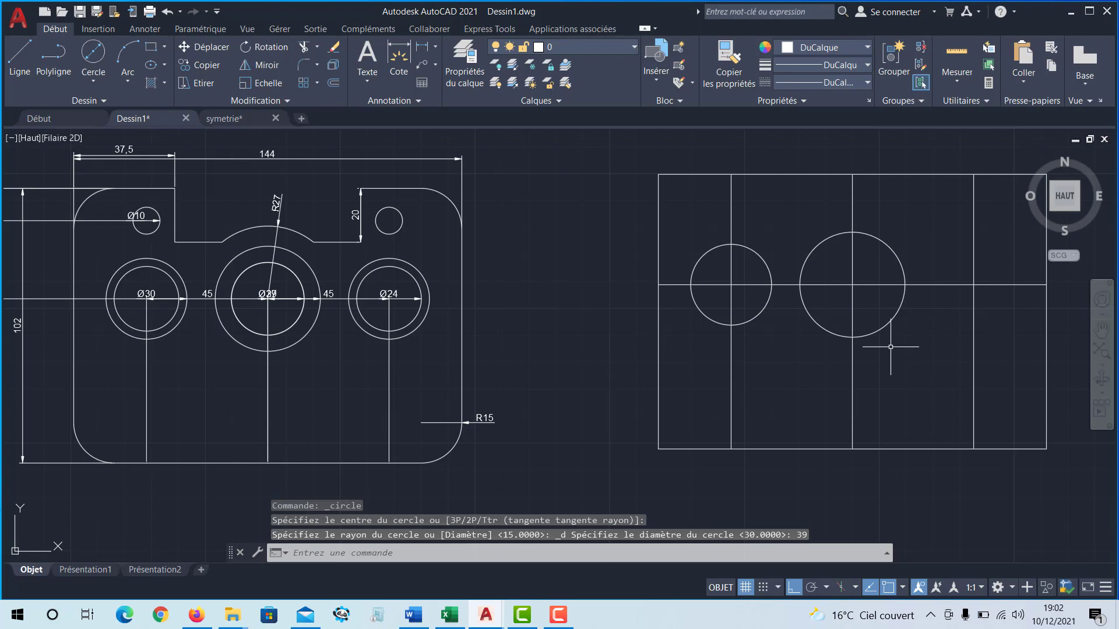
Step: Try a circle of radius 24 centred where the right vertical axis crosses the horizontal axis, and undo it
key(Return)
mouse_move(915, 330)
middle_down()
mouse_move(751, 330)
mouse_move(770, 334)
middle_up()
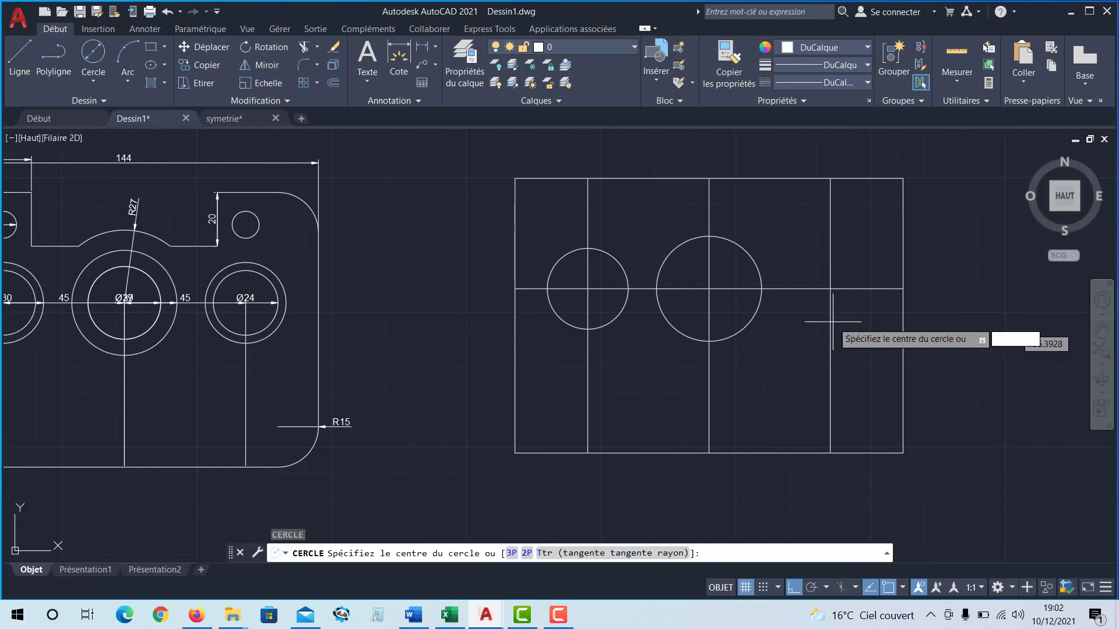
click(829, 289)
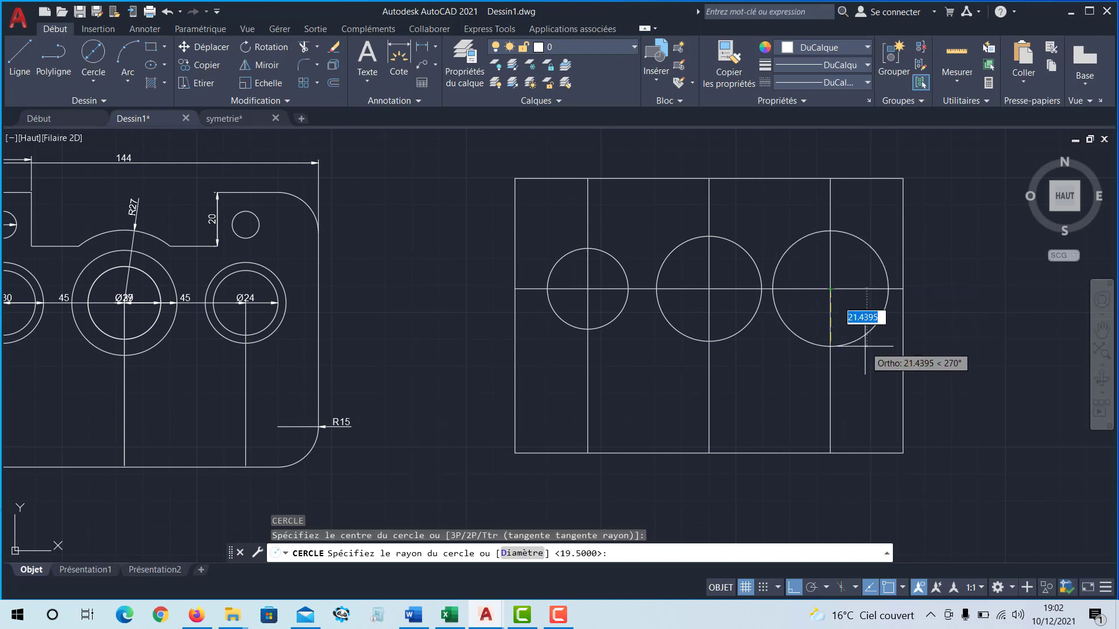
text(24)
key(Return)
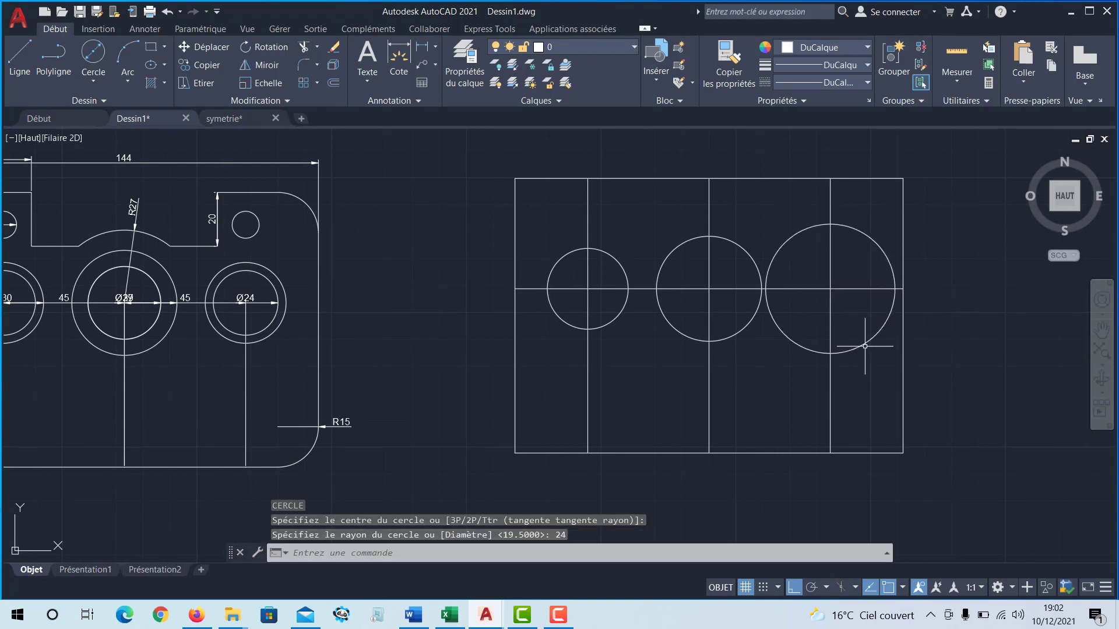
key(ctrl+z)
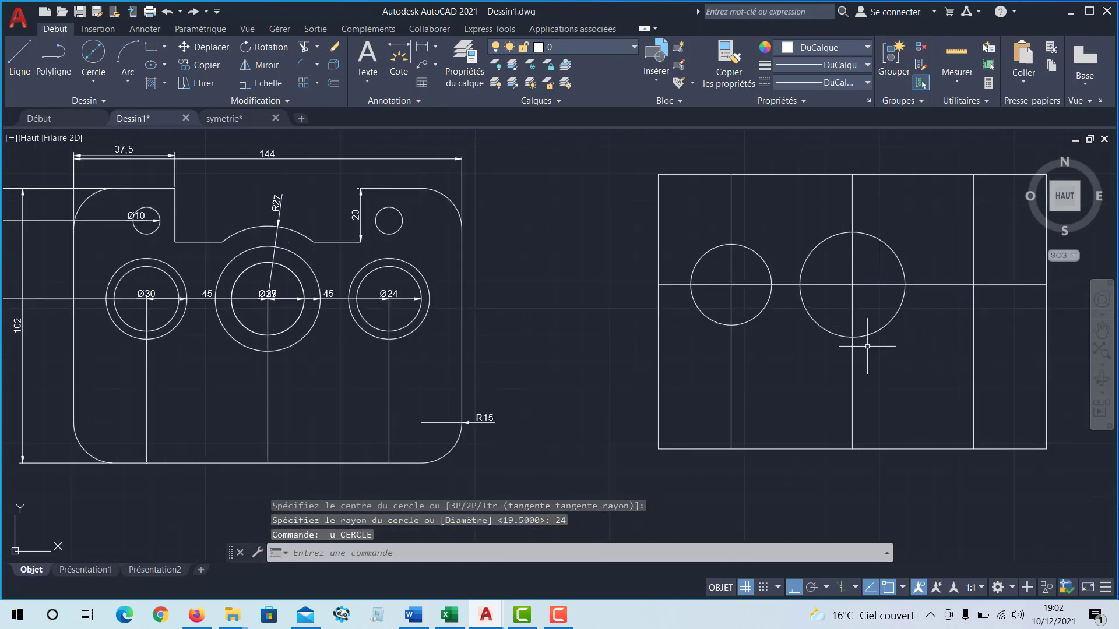
Step: Draw a circle of diameter 24 centred where the right vertical axis crosses the horizontal axis
click(93, 80)
click(94, 132)
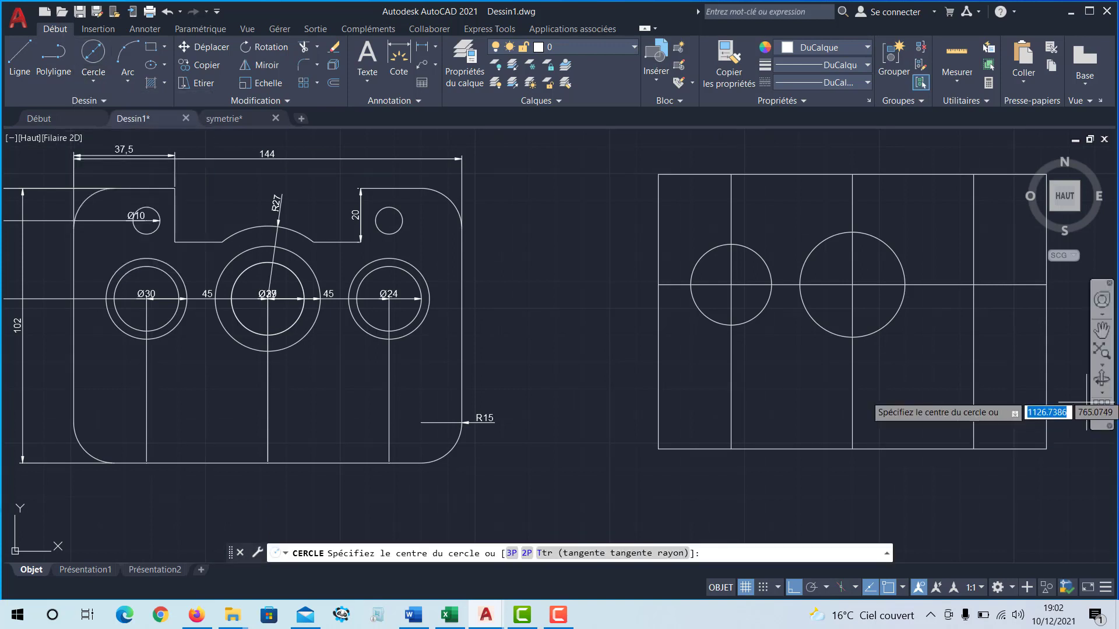
middle_drag(970, 304, 947, 308)
click(950, 288)
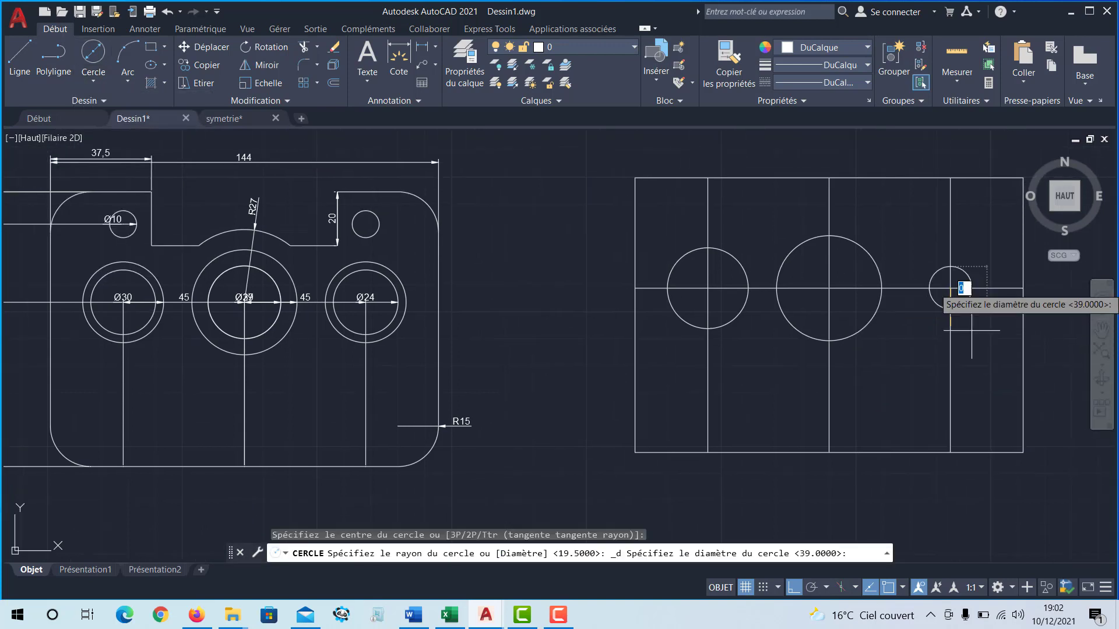
text(3)
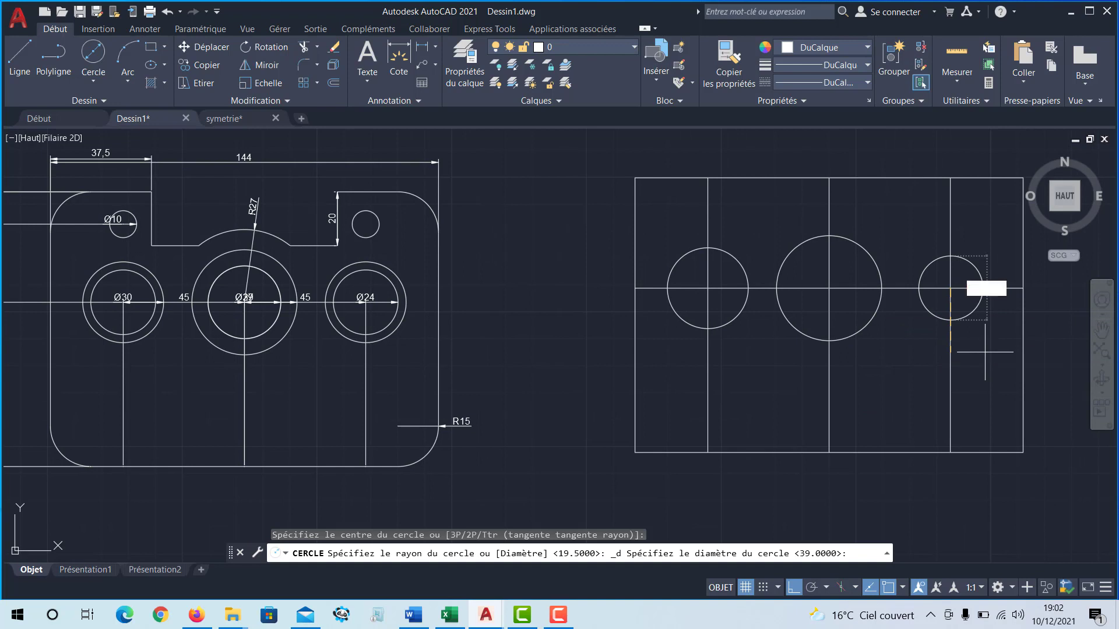
text(4)
key(Return)
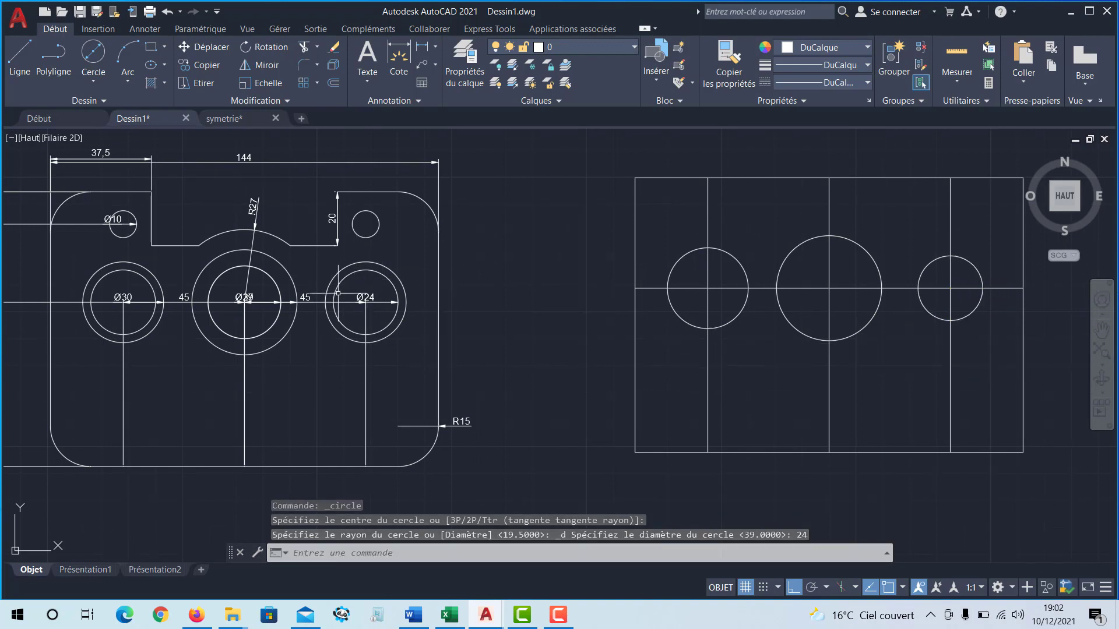
Step: Check the diameter of the original plate's left inner hole with a Diameter dimension, without placing it
middle_drag(338, 293, 372, 307)
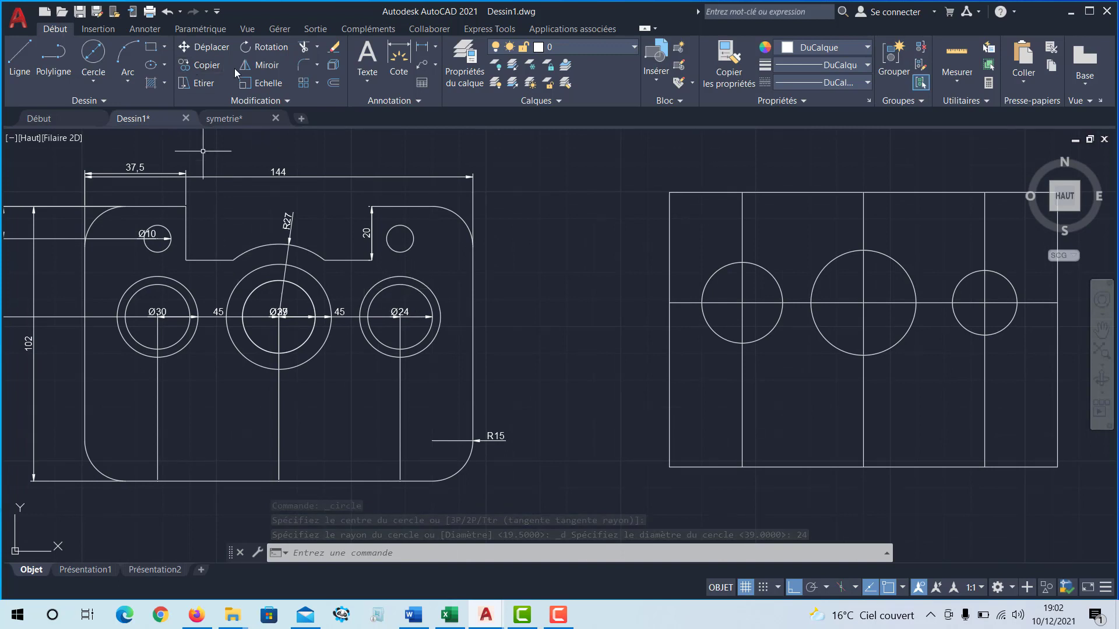
key(Escape)
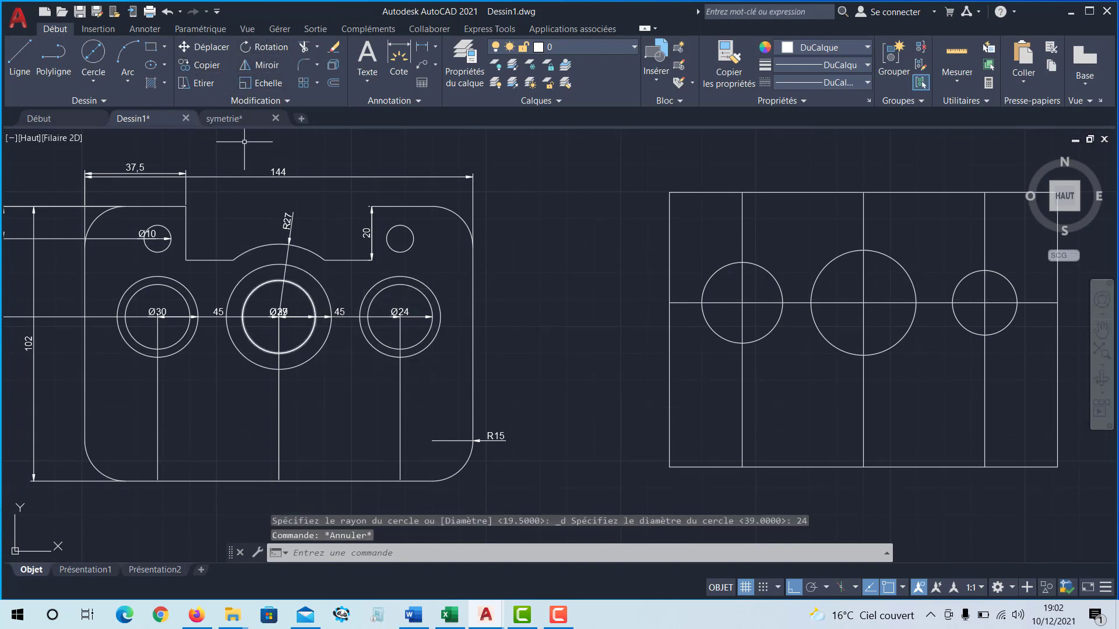
click(134, 26)
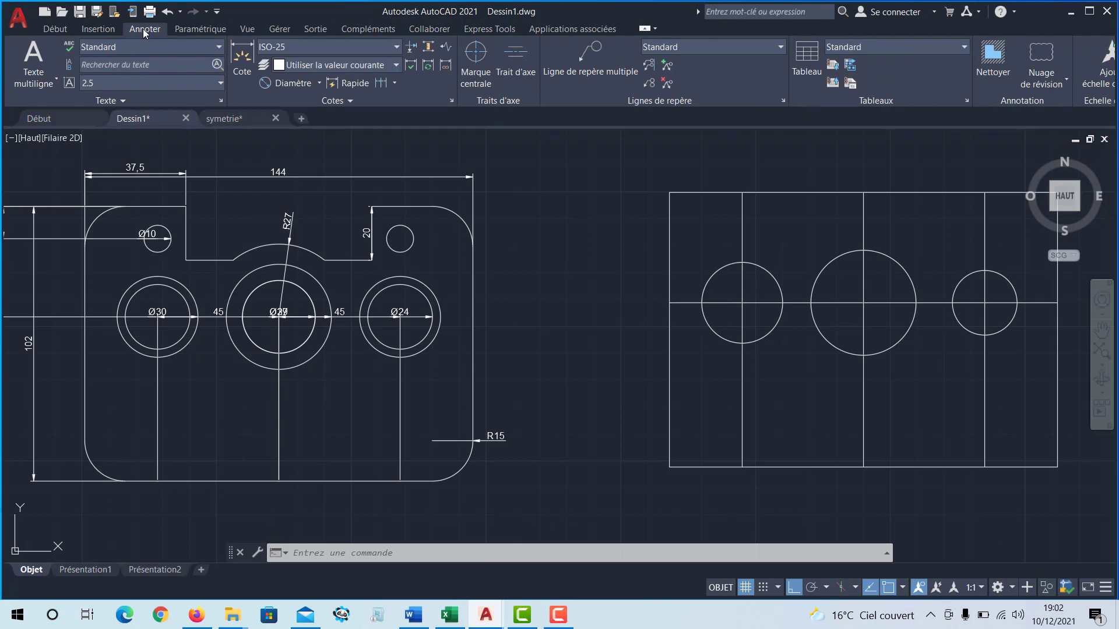
click(320, 83)
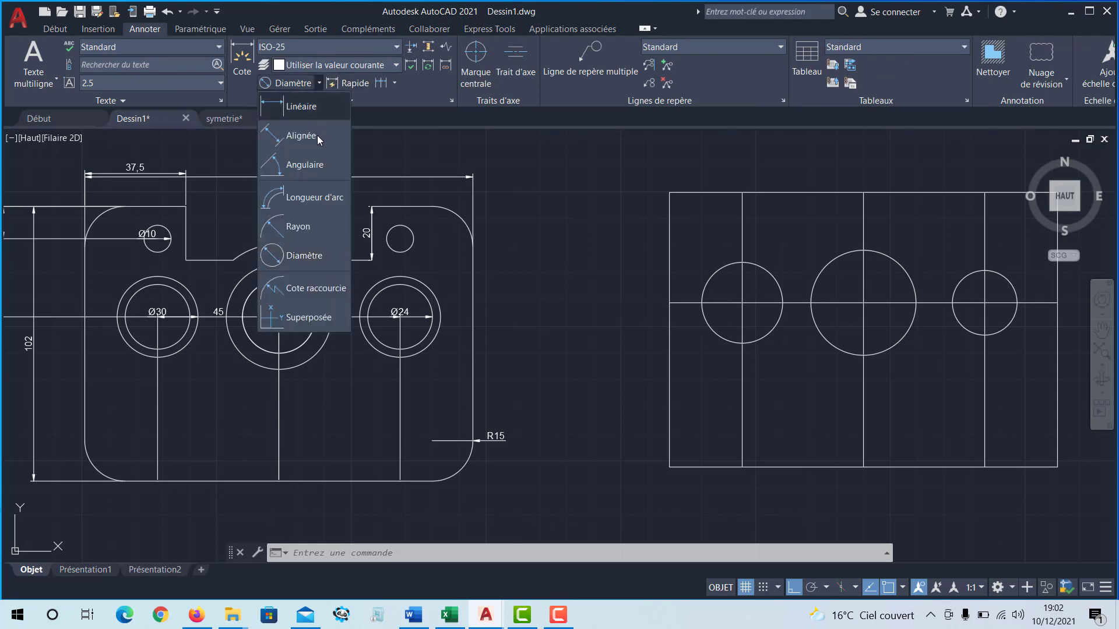
click(303, 253)
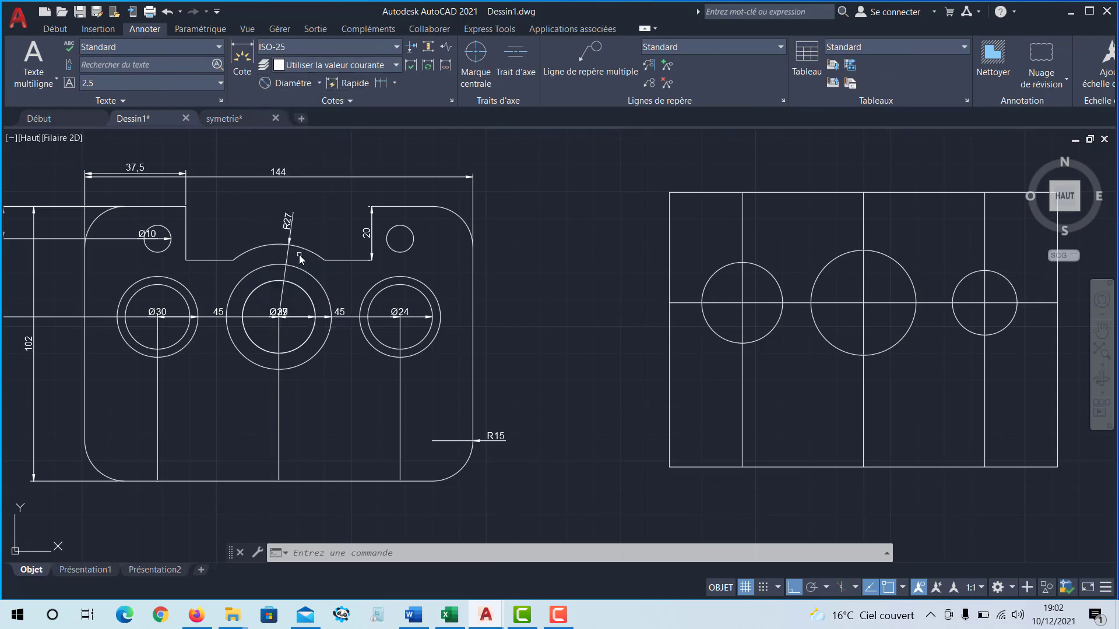
click(172, 342)
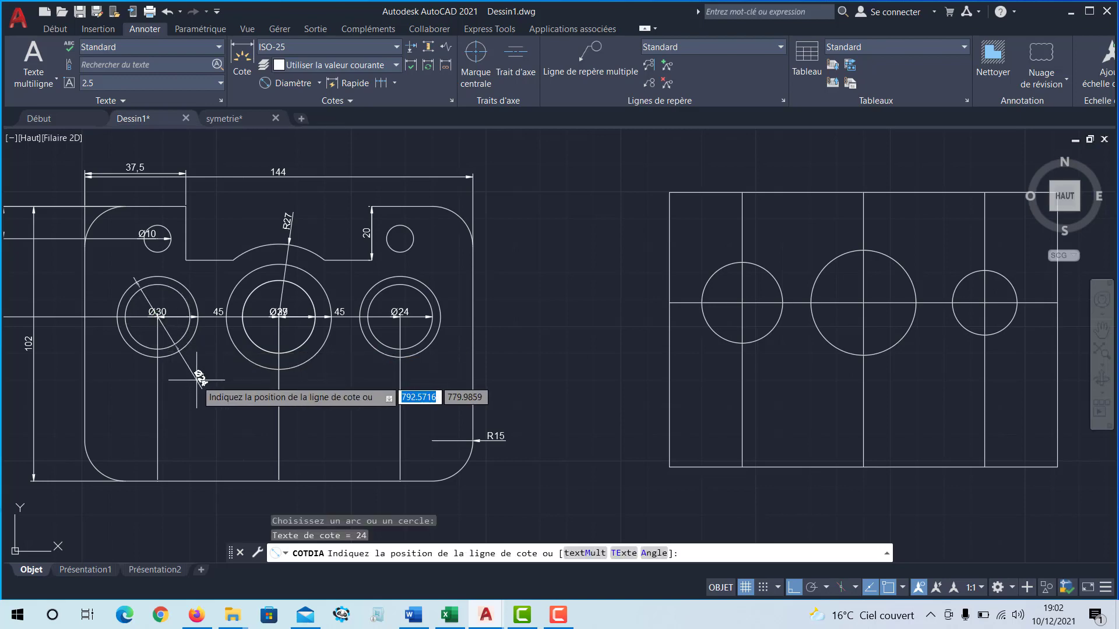
scroll(196, 380, up, 4)
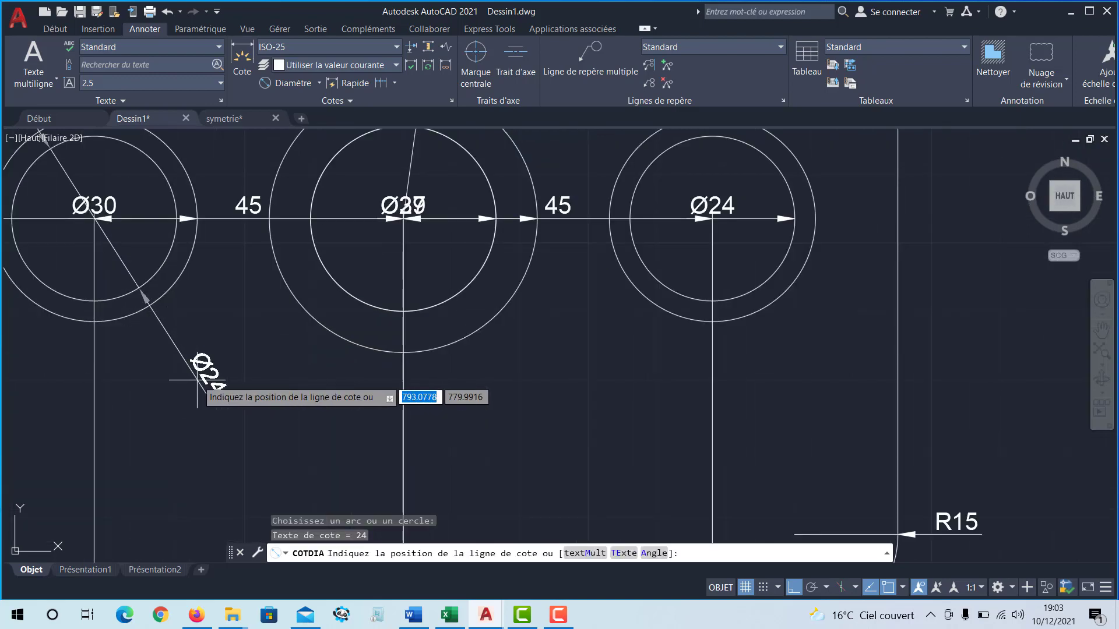
key(Escape)
scroll(197, 380, down, 6)
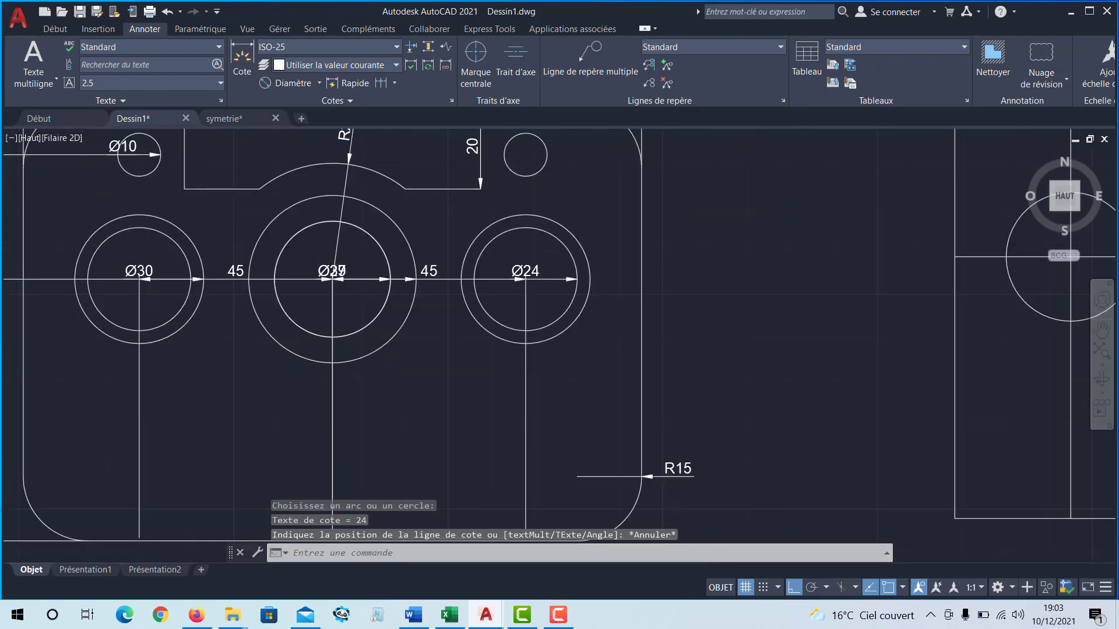
Step: Draw a circle of diameter 24 centred where the left vertical axis crosses the horizontal axis of the redrawn plate
click(55, 28)
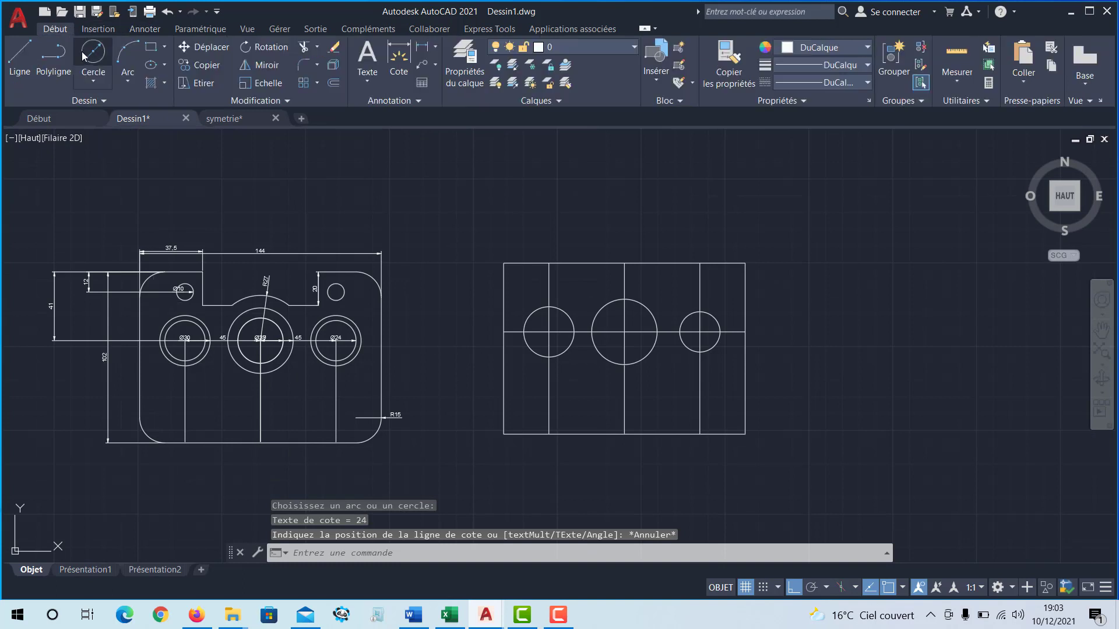
click(93, 82)
click(108, 135)
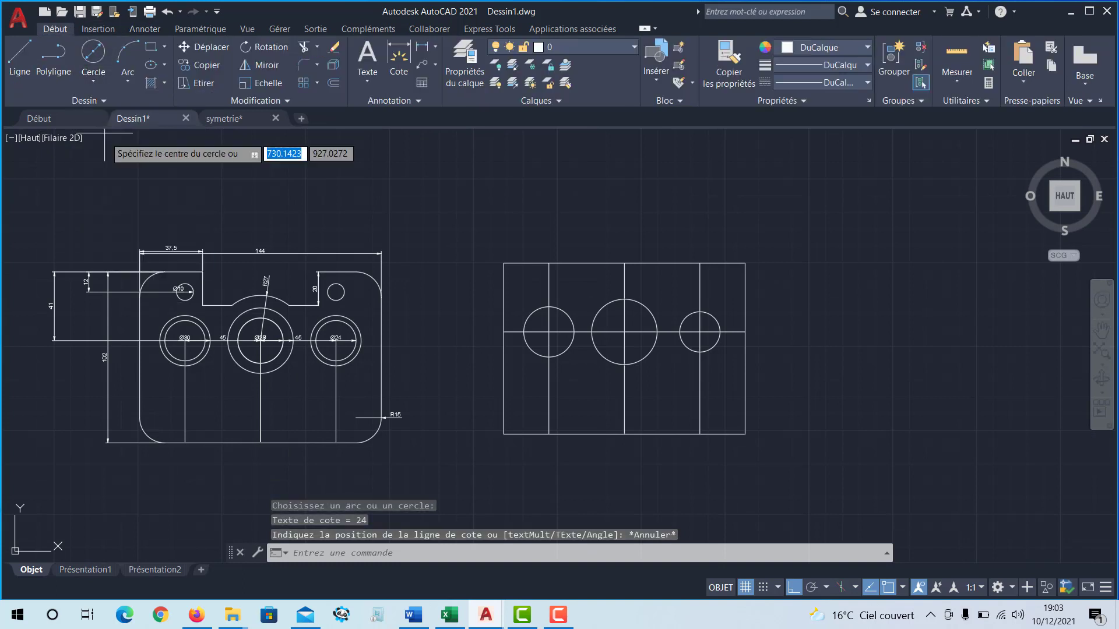
click(548, 332)
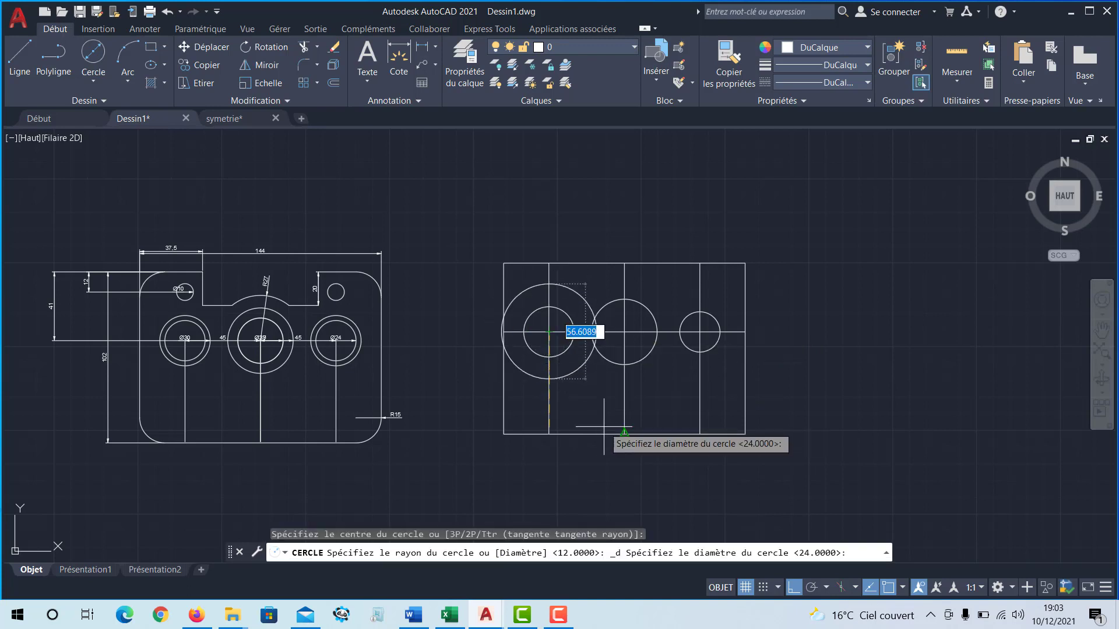
text(24)
key(Return)
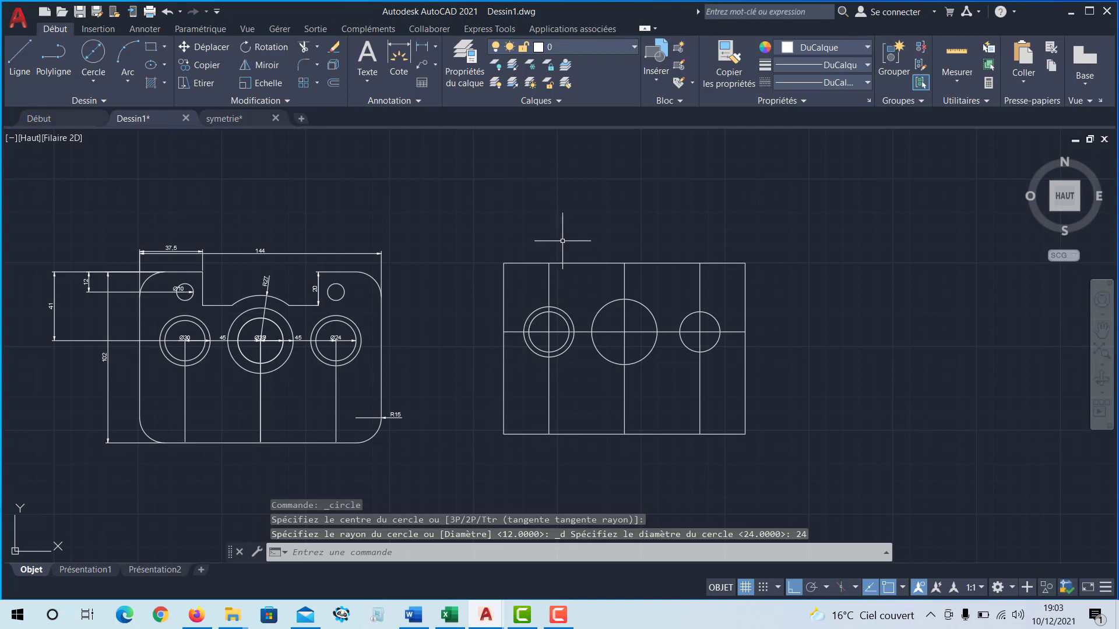
Step: Try to erase all three vertical axes of the redrawn plate together, and undo it
scroll(624, 335, up, 2)
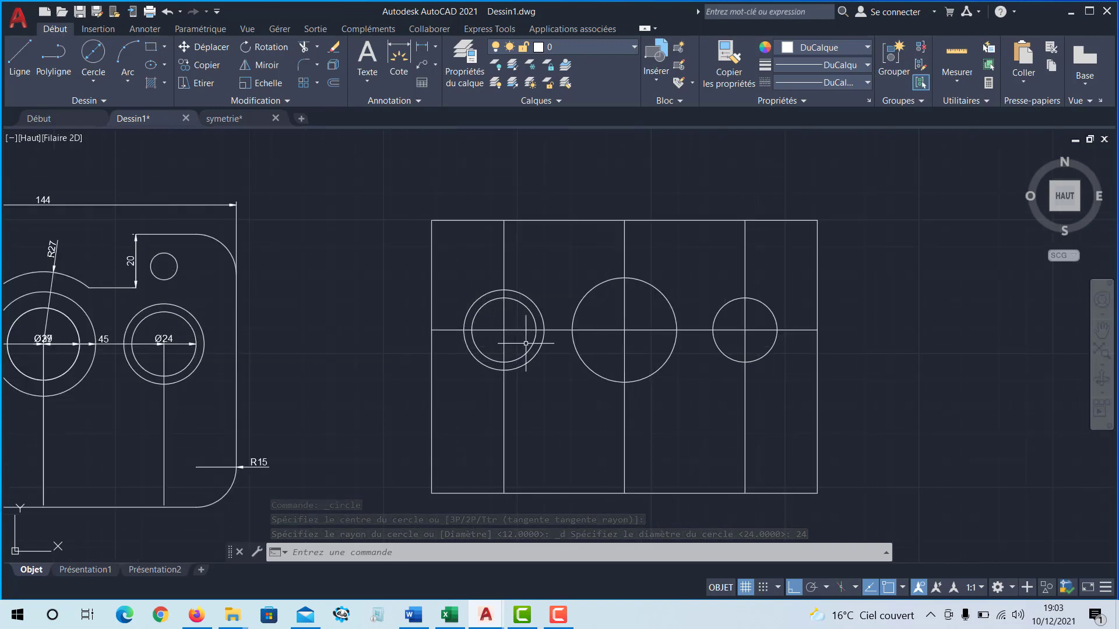
middle_drag(526, 343, 642, 327)
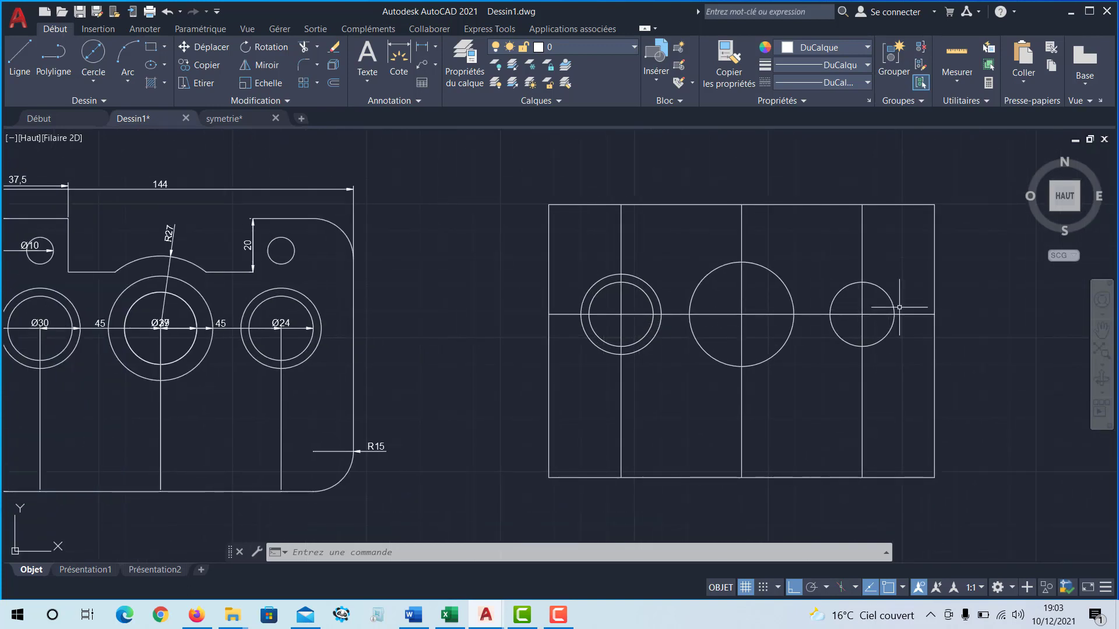
middle_drag(792, 304, 861, 302)
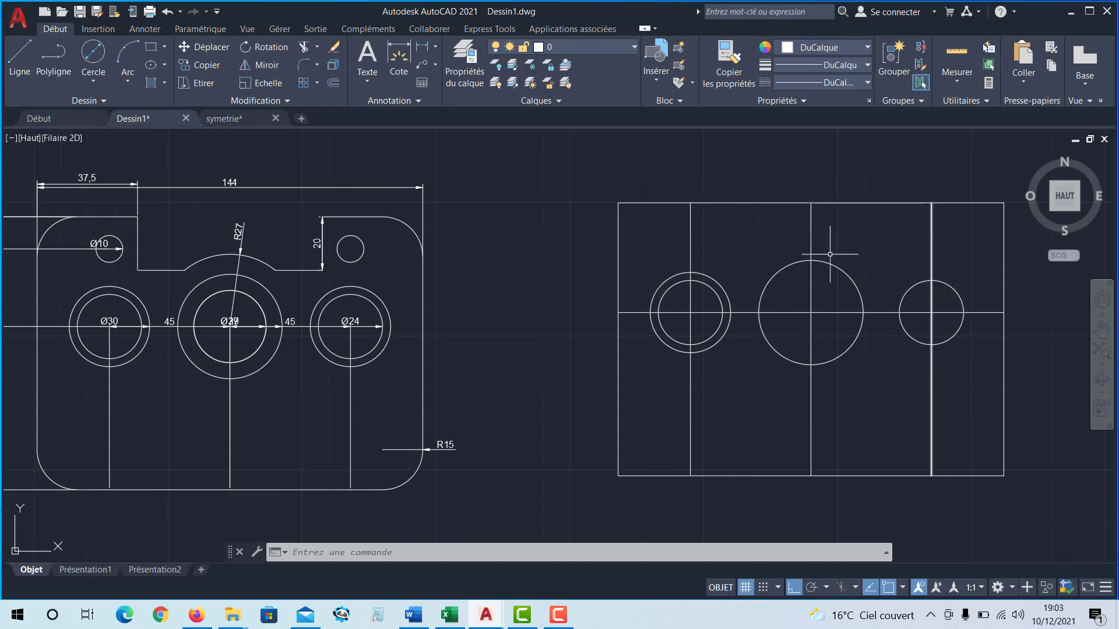
key(Escape)
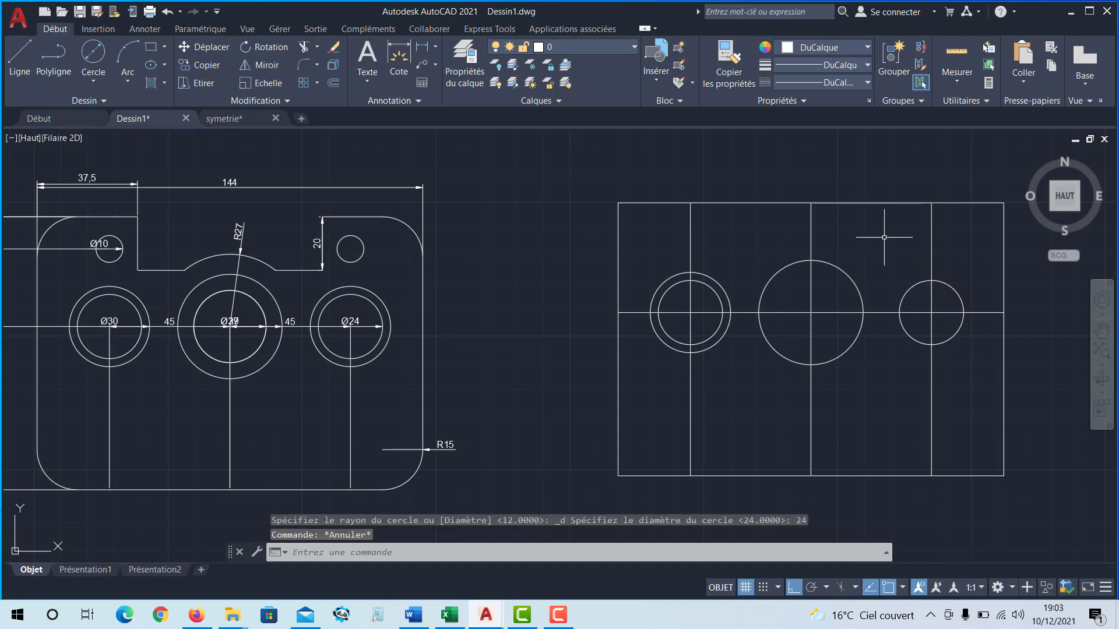
click(944, 233)
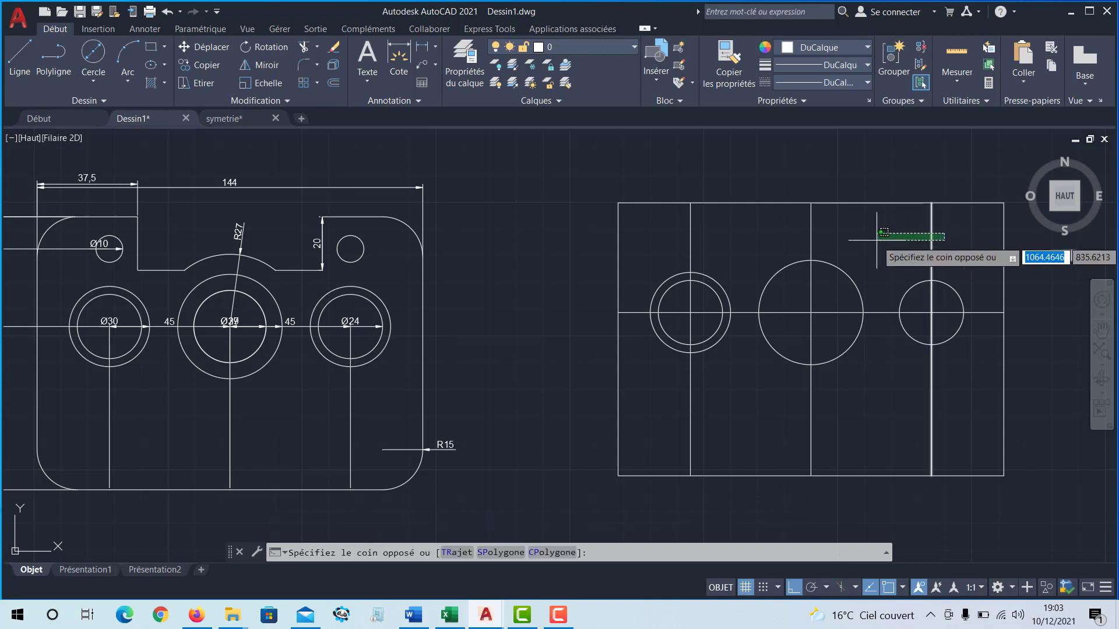
click(656, 247)
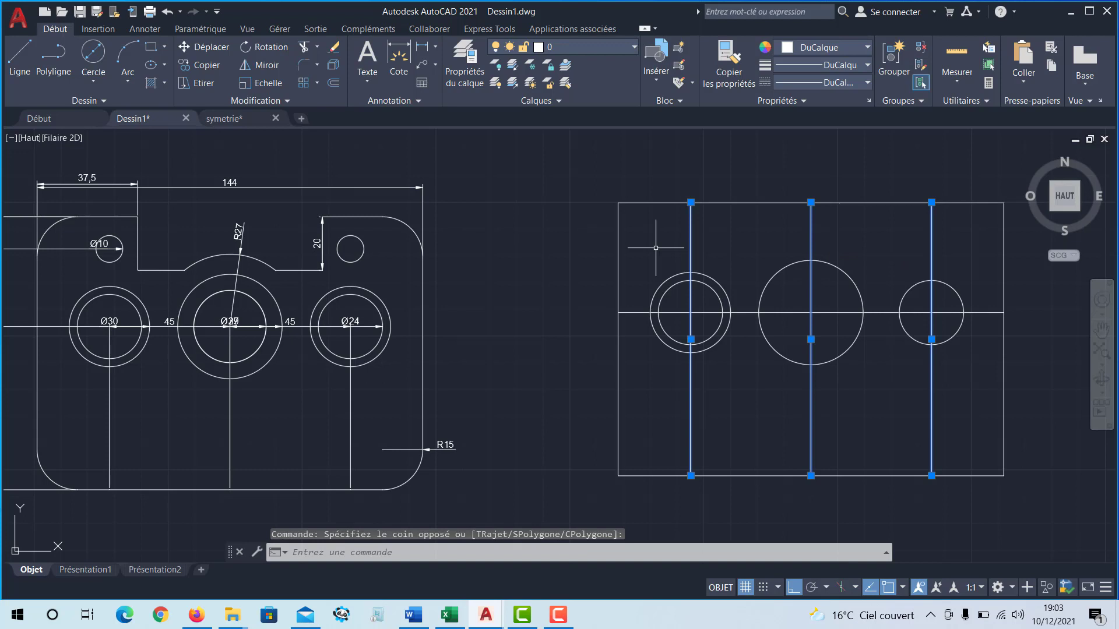
key(Delete)
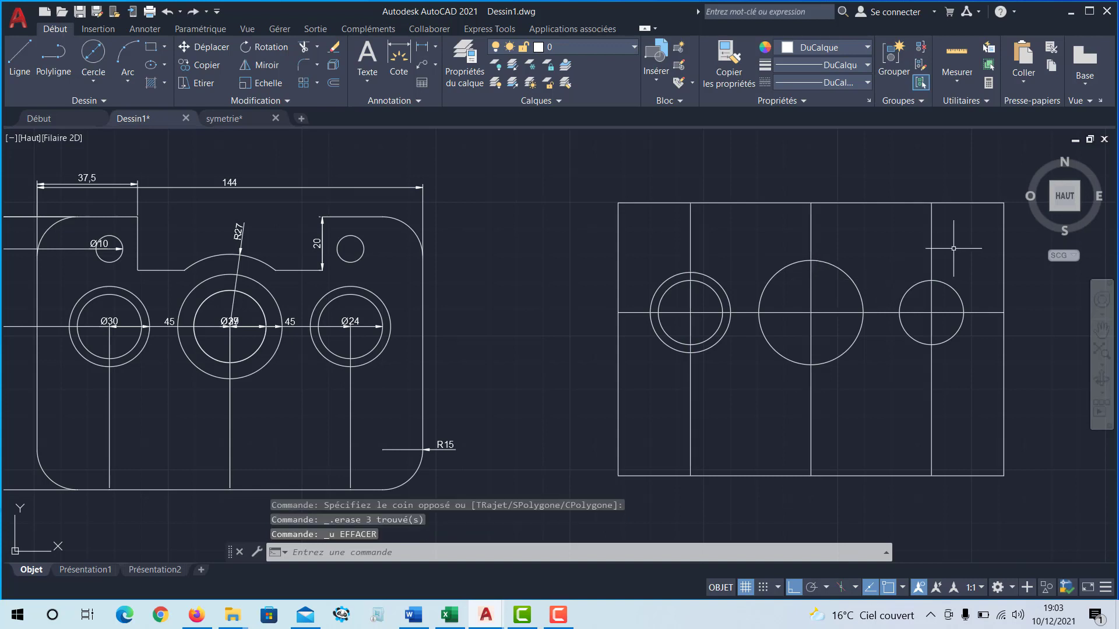
Step: Erase the right and left vertical axes of the redrawn plate, keeping the middle one
click(947, 229)
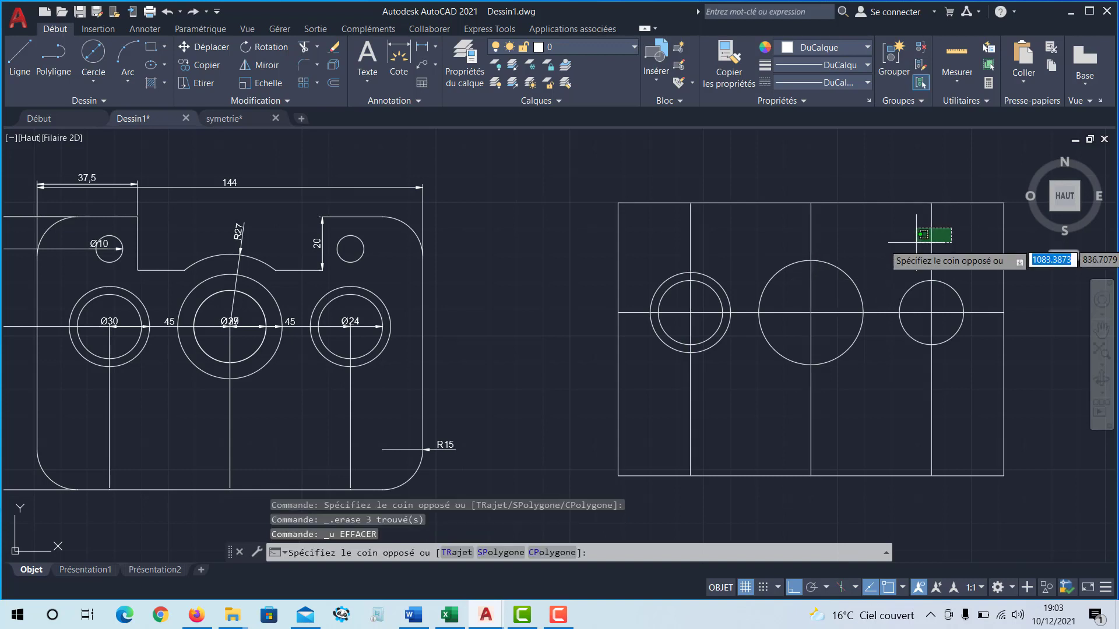
click(895, 252)
key(Delete)
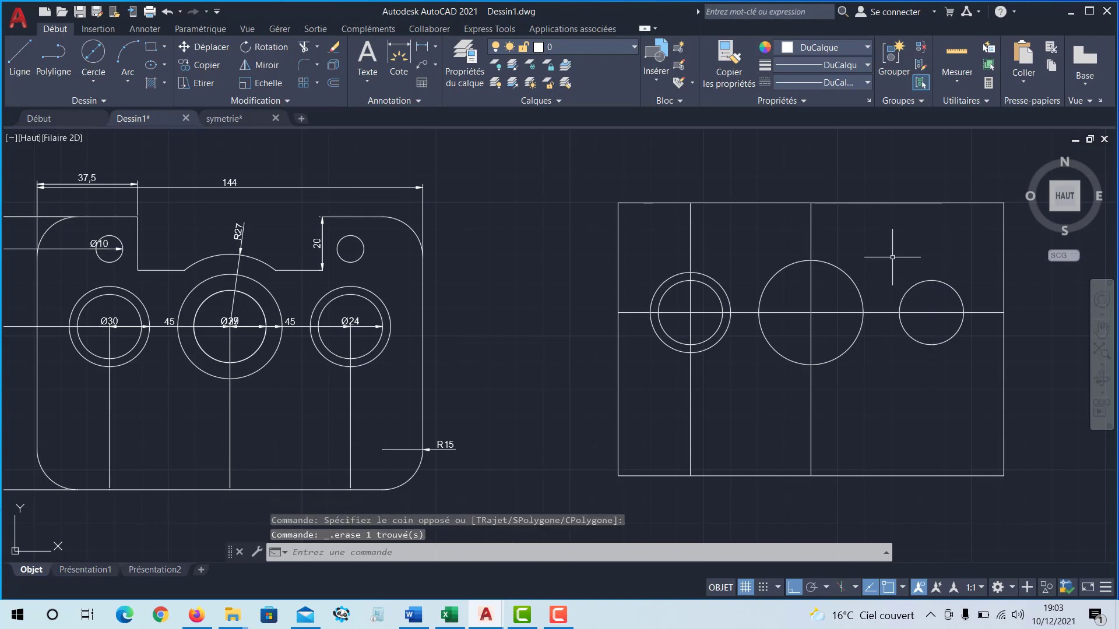
click(725, 240)
click(673, 256)
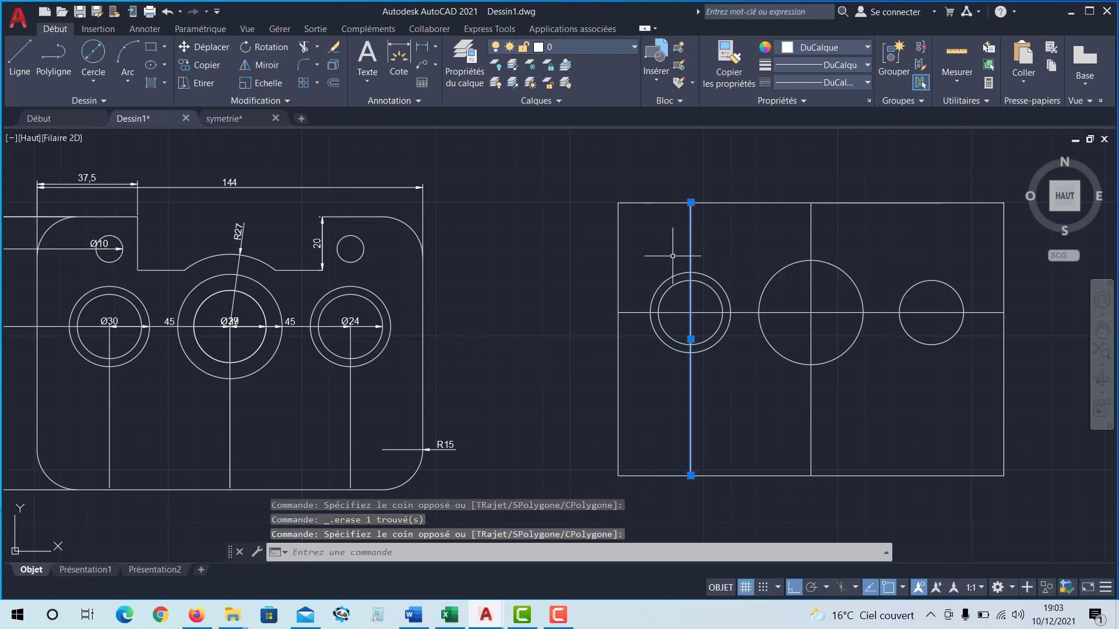
key(Delete)
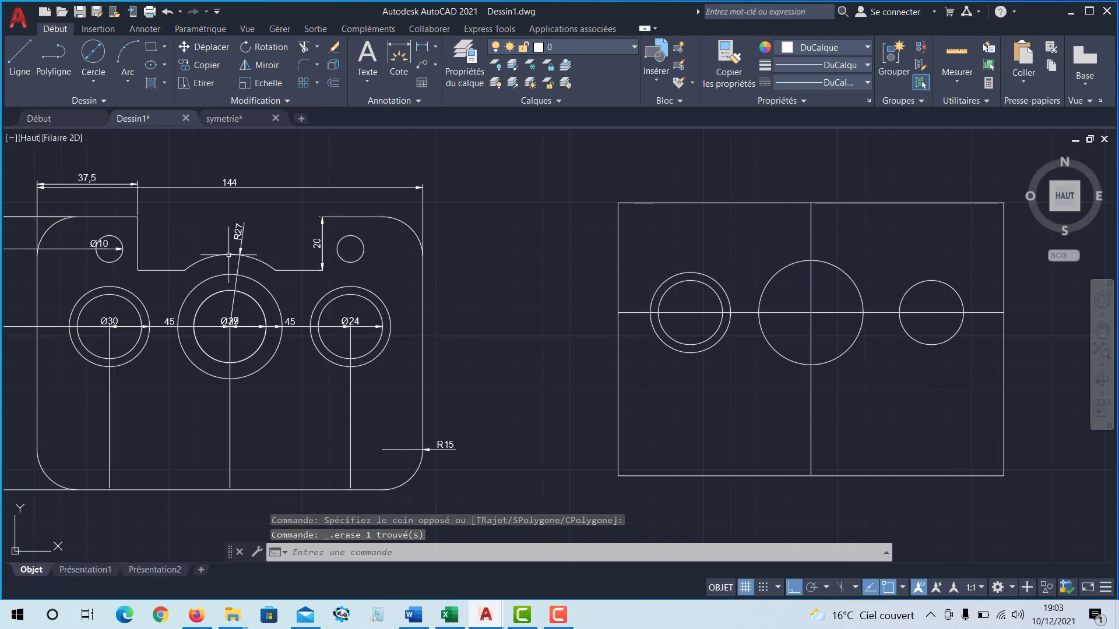
Step: Draw a circle of radius 27 centred where the middle vertical axis crosses the horizontal axis
mouse_move(318, 276)
middle_down()
mouse_move(374, 252)
mouse_move(364, 258)
middle_up()
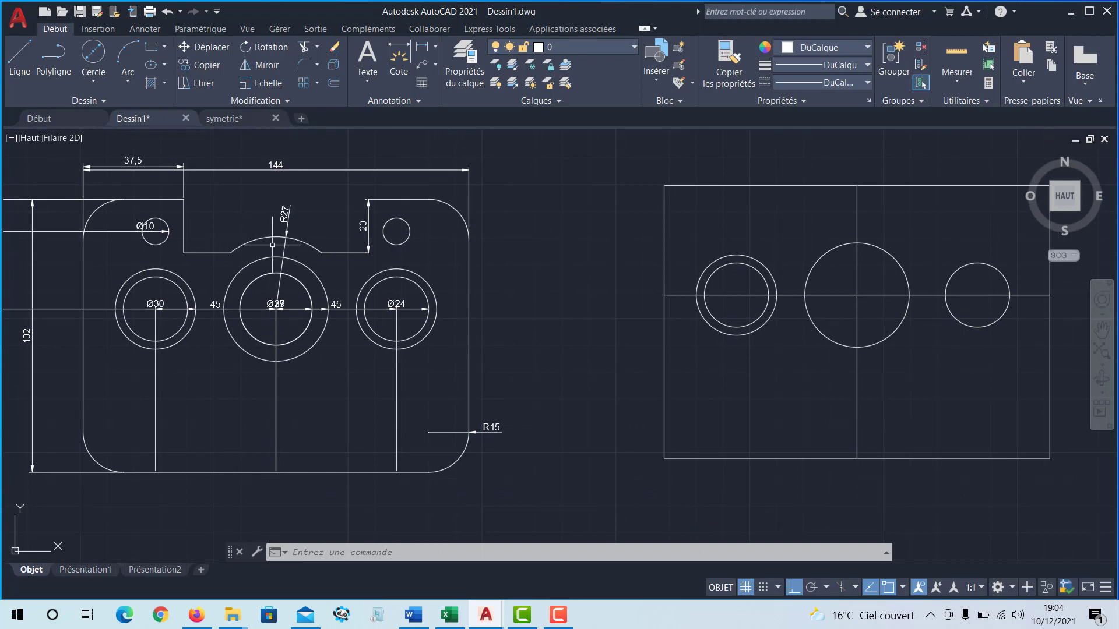
click(103, 84)
click(108, 107)
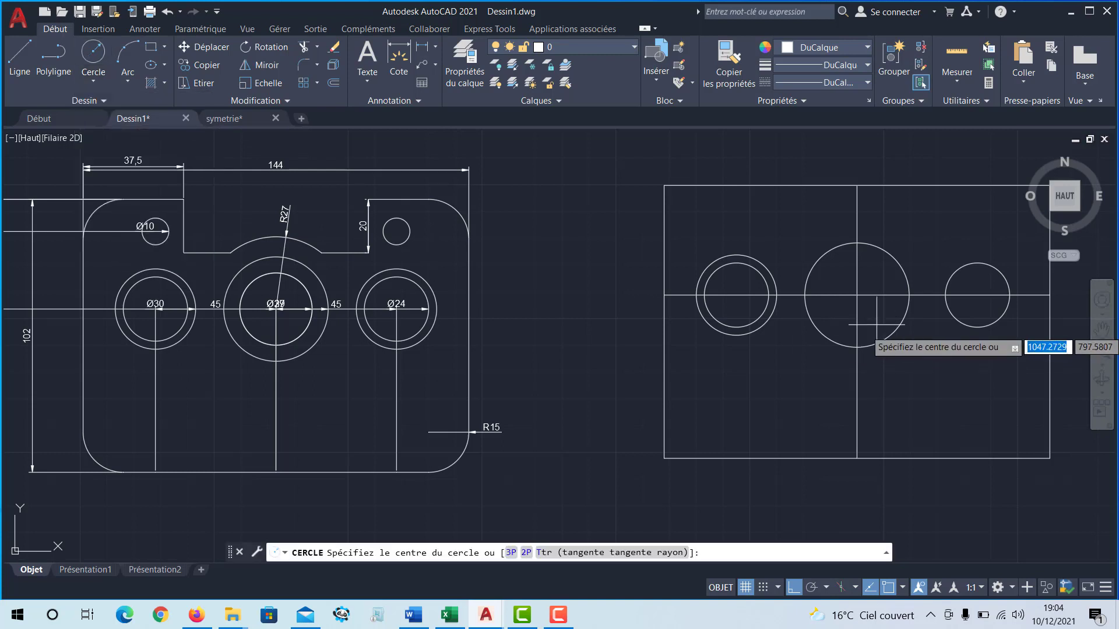
click(857, 294)
text(27)
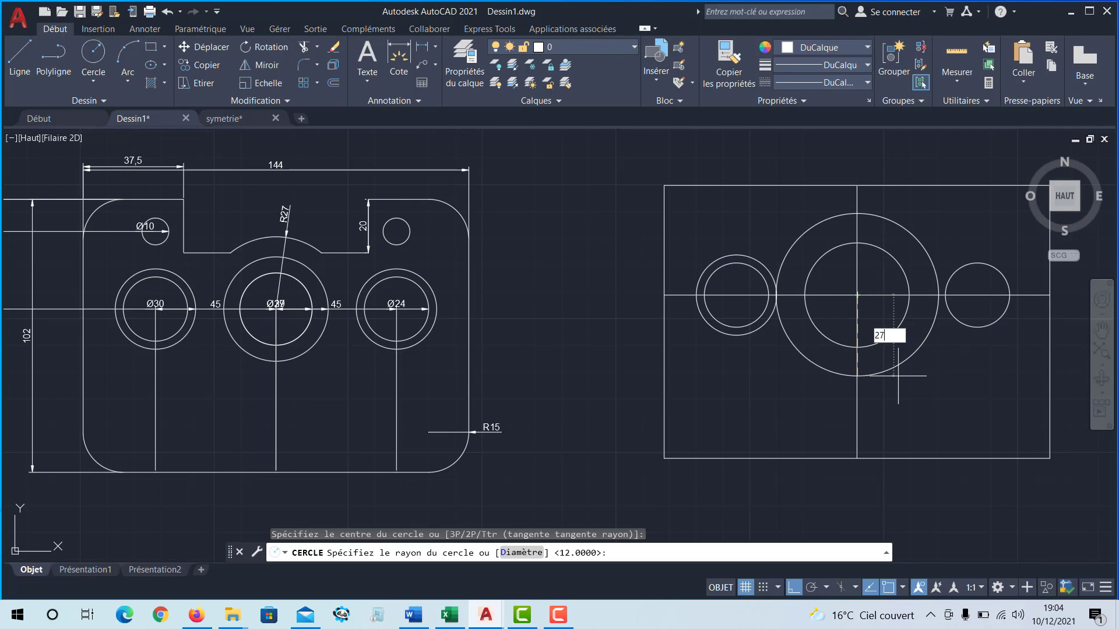
key(Return)
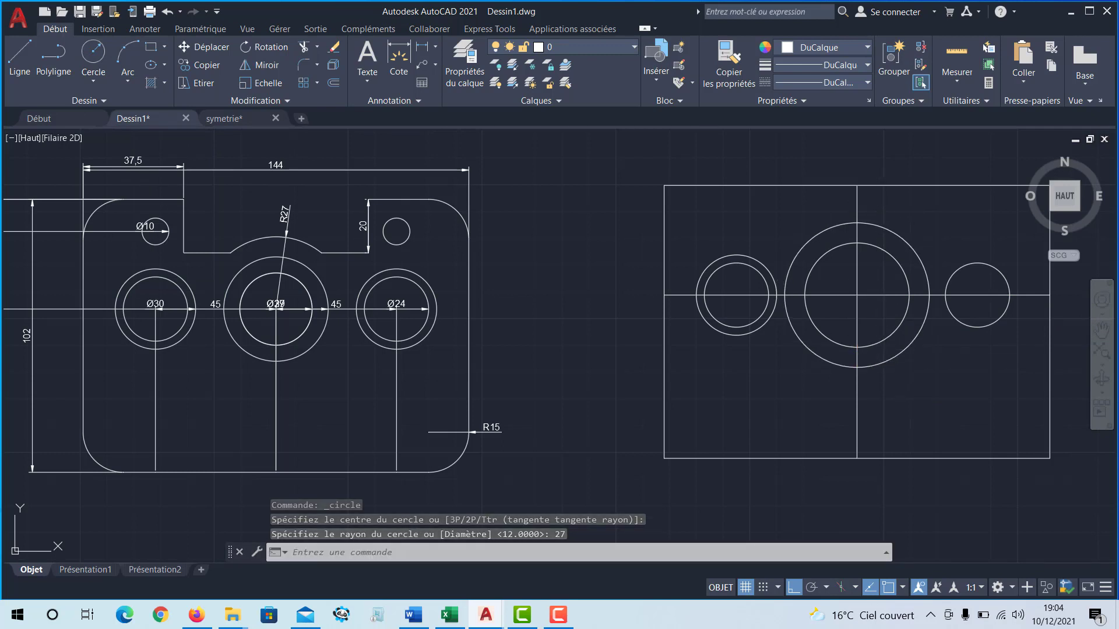
Step: Erase the middle vertical axis of the redrawn plate
click(877, 205)
click(831, 207)
key(Delete)
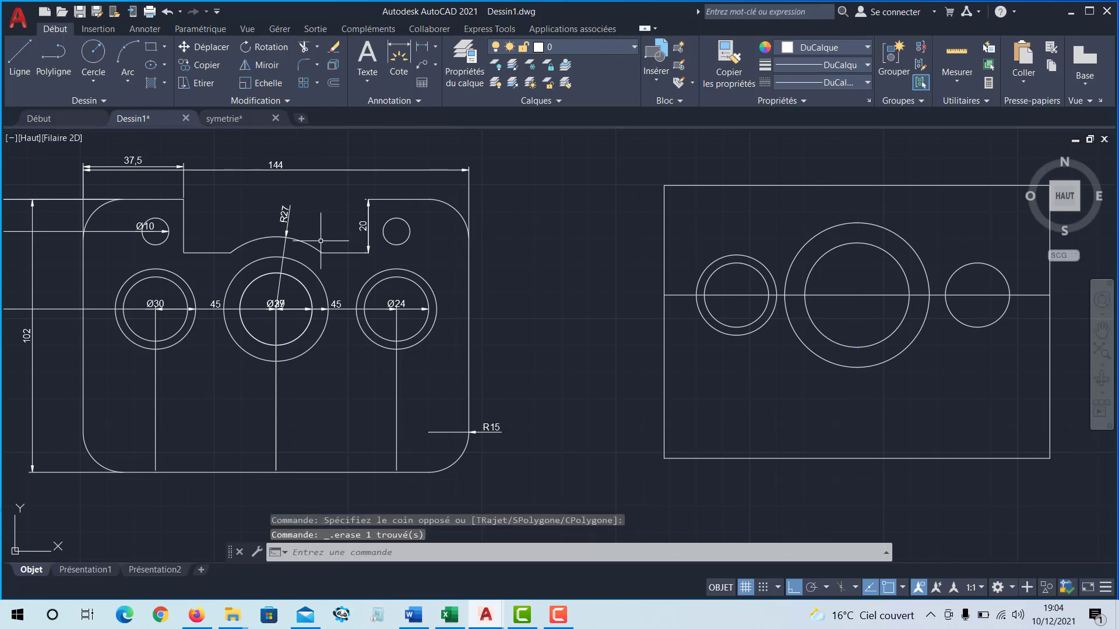
Step: Draw a circle of radius 15 tangent to the right and bottom edges of the redrawn plate
middle_drag(302, 252, 319, 235)
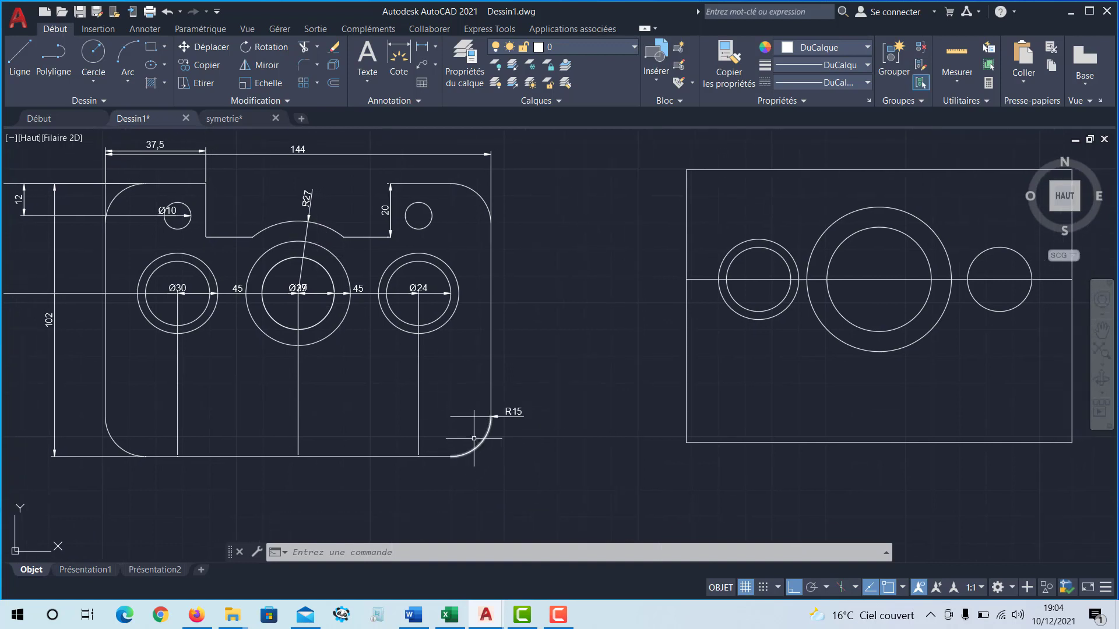
middle_drag(761, 404, 697, 388)
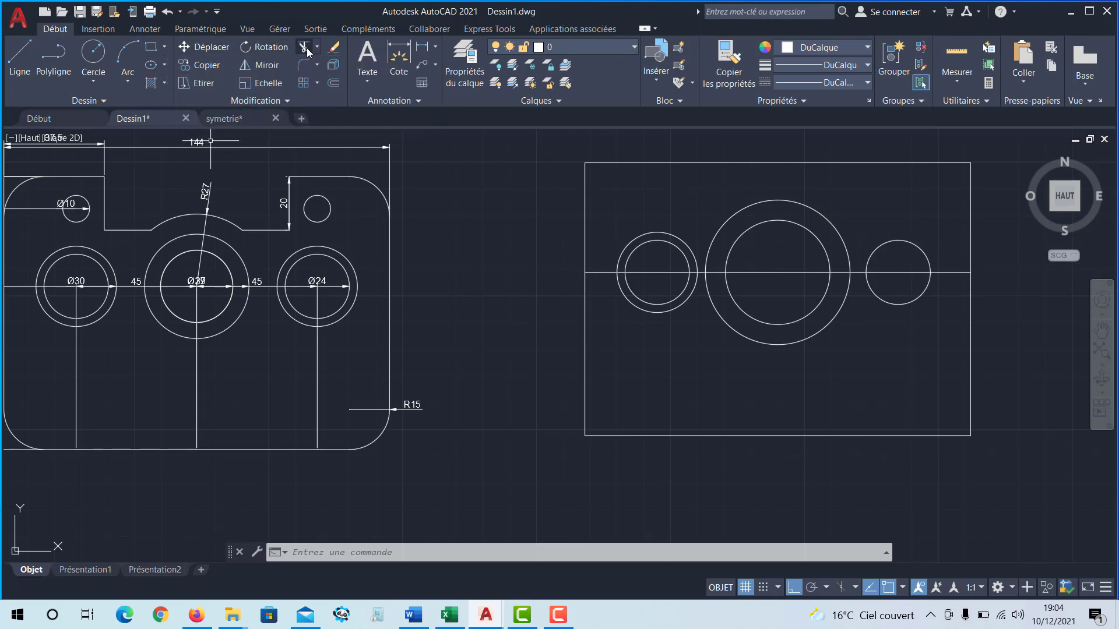
click(317, 65)
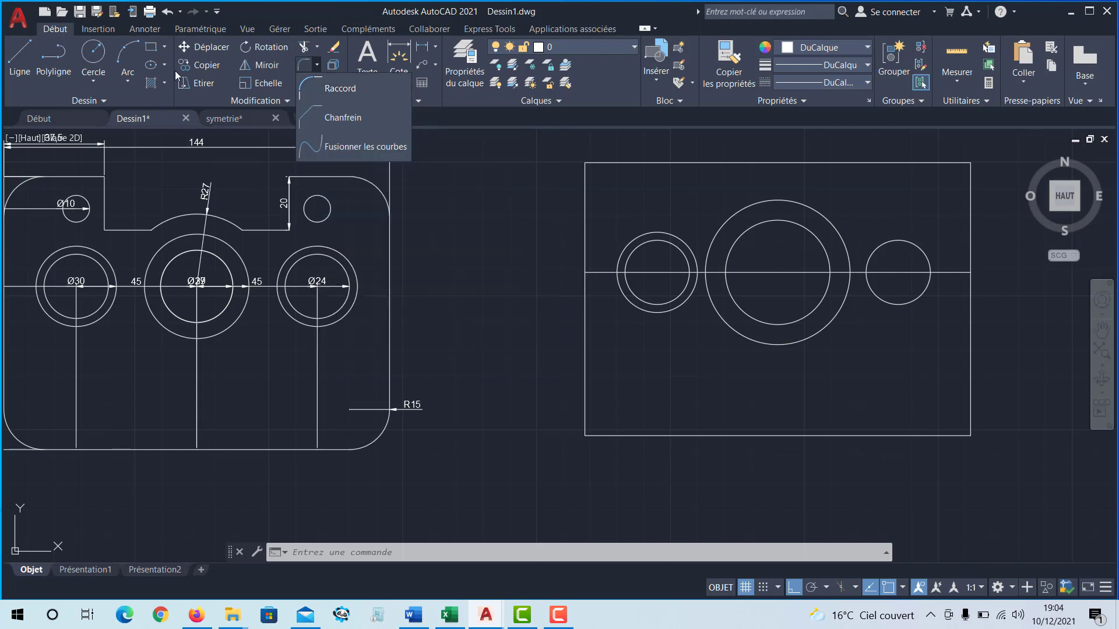
click(93, 82)
click(93, 83)
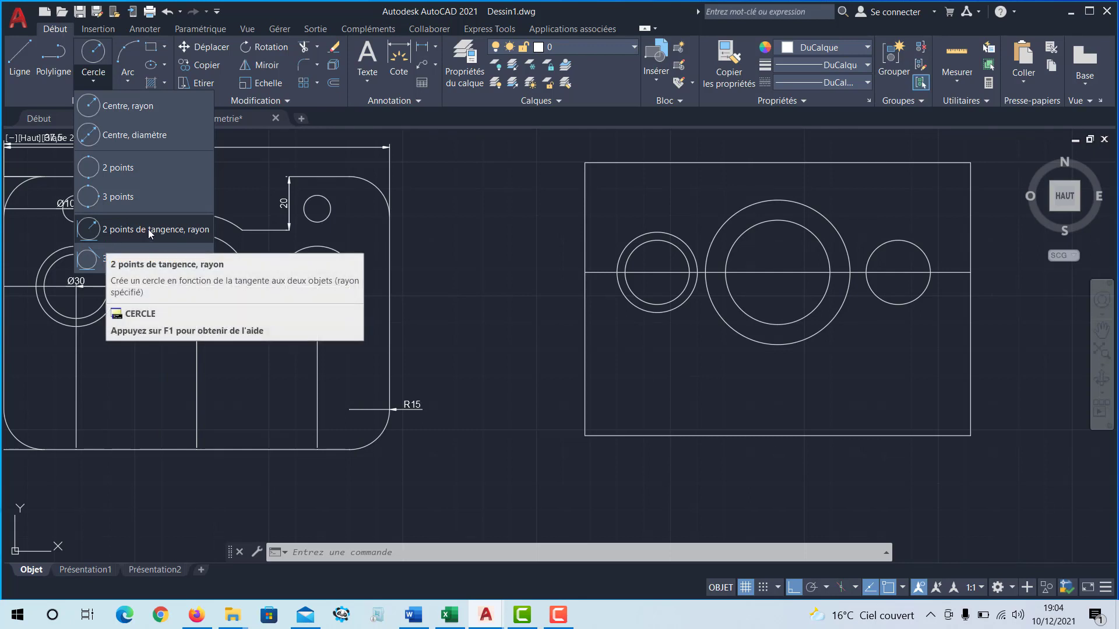
click(115, 229)
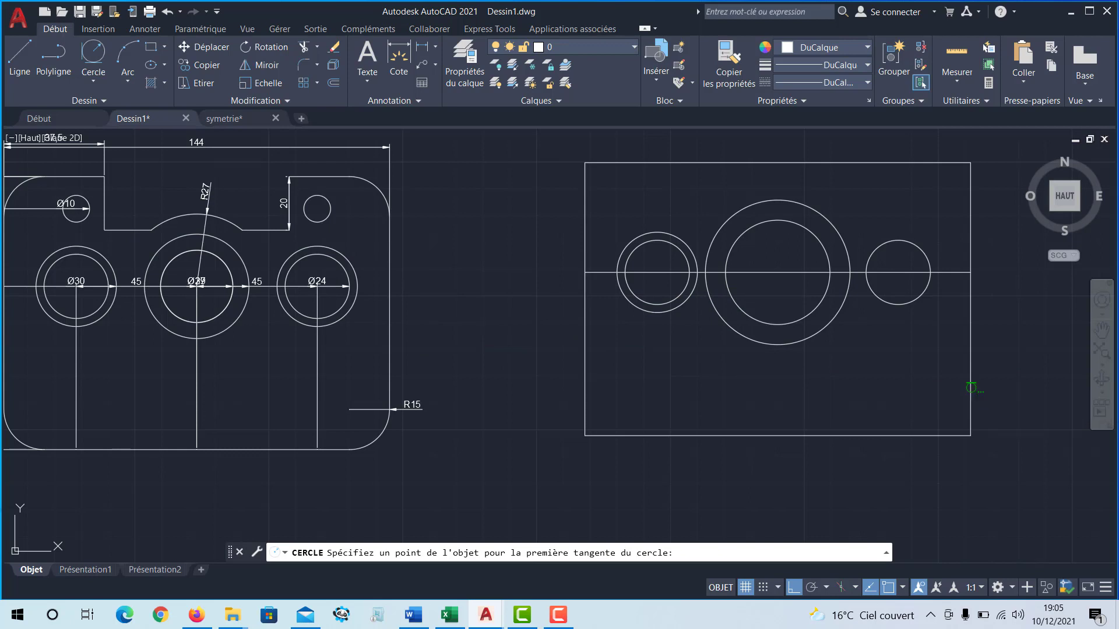
click(969, 385)
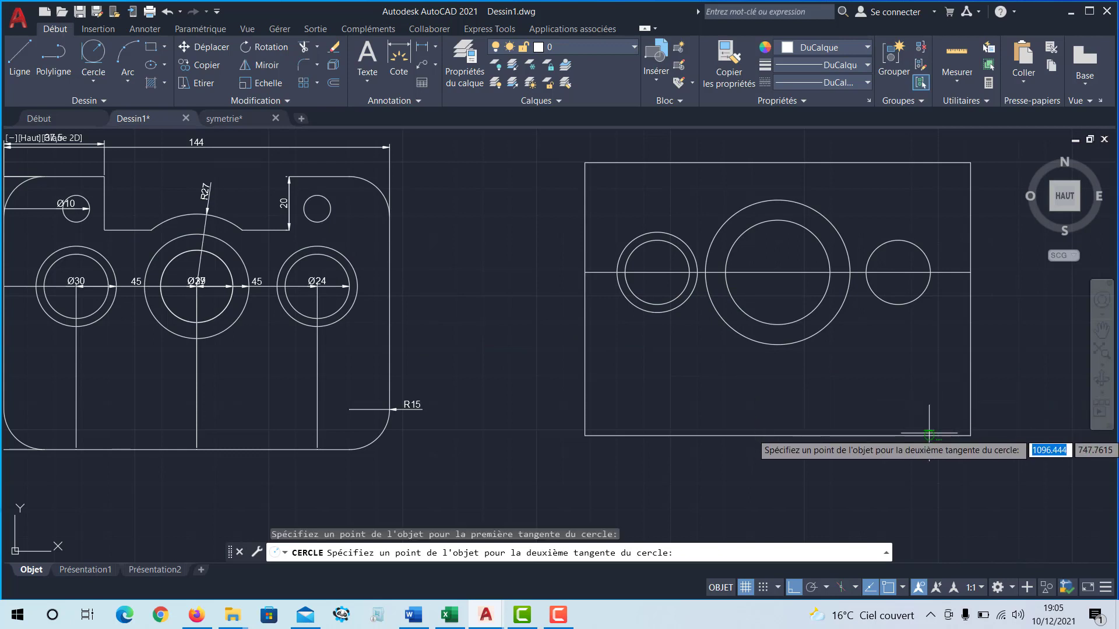
click(929, 433)
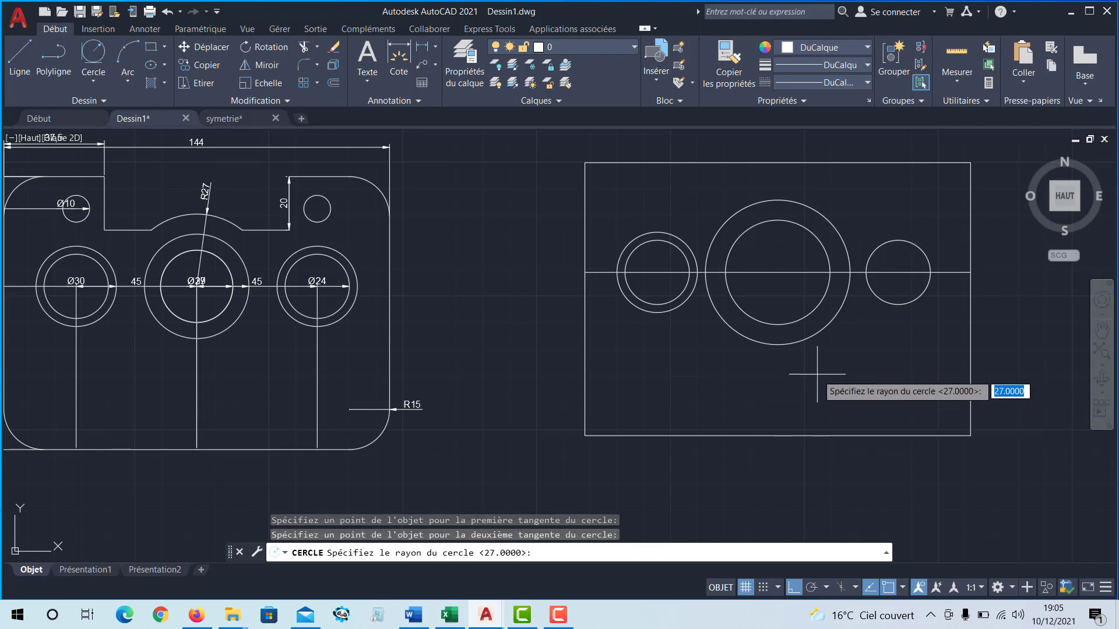
key(BackSpace)
key(Return)
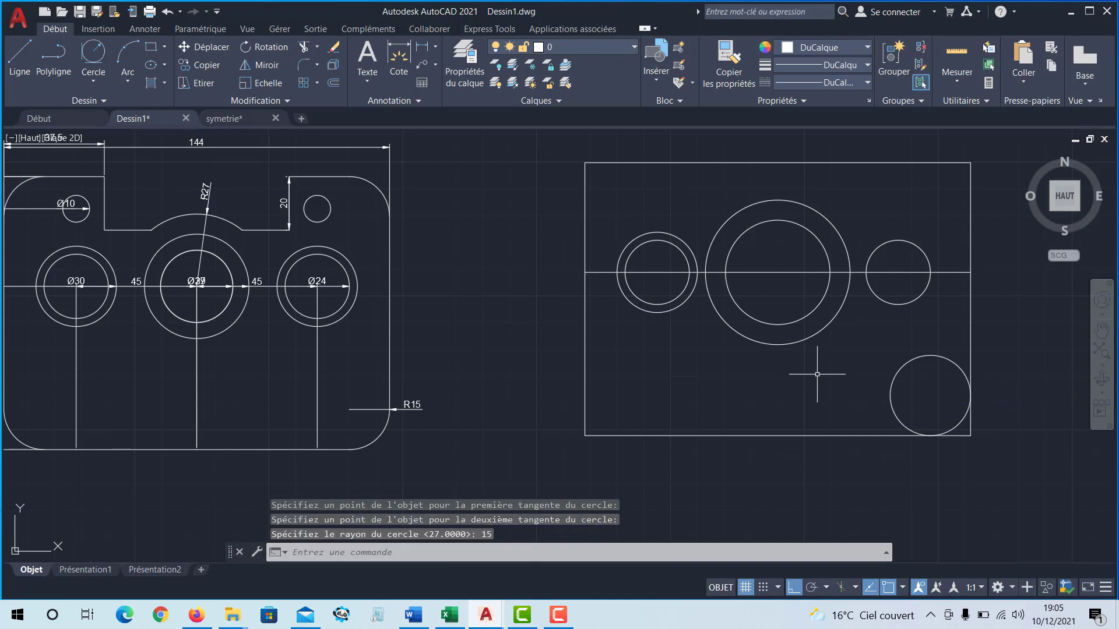
Step: Trim the tangent circle and the edge ends beyond it to leave a rounded bottom-right corner on the redrawn plate
click(317, 47)
click(320, 69)
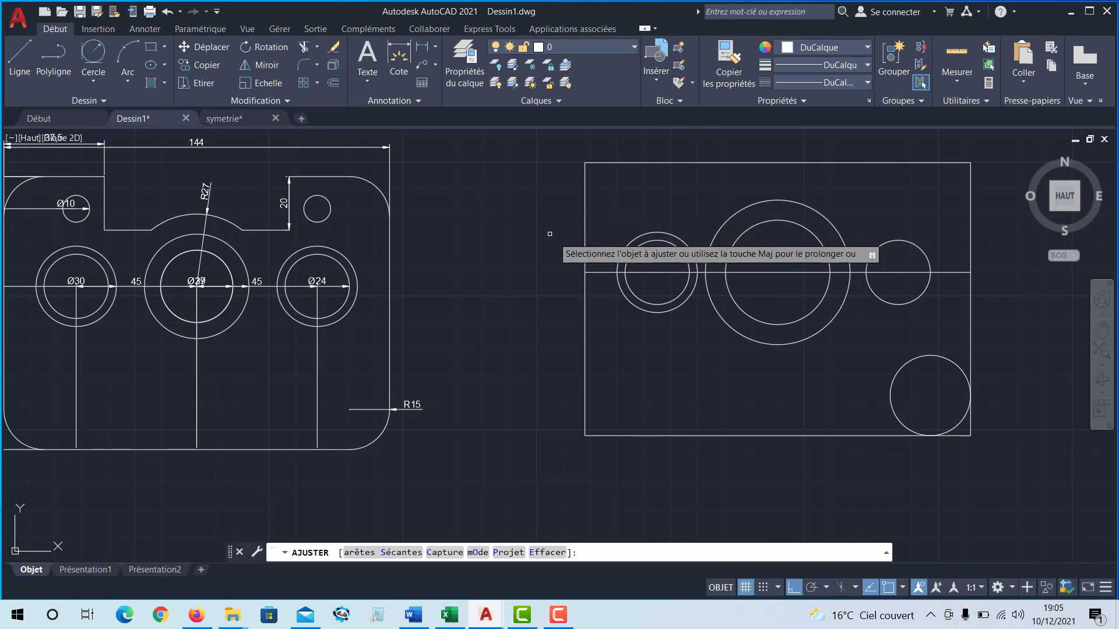
middle_drag(657, 286, 558, 245)
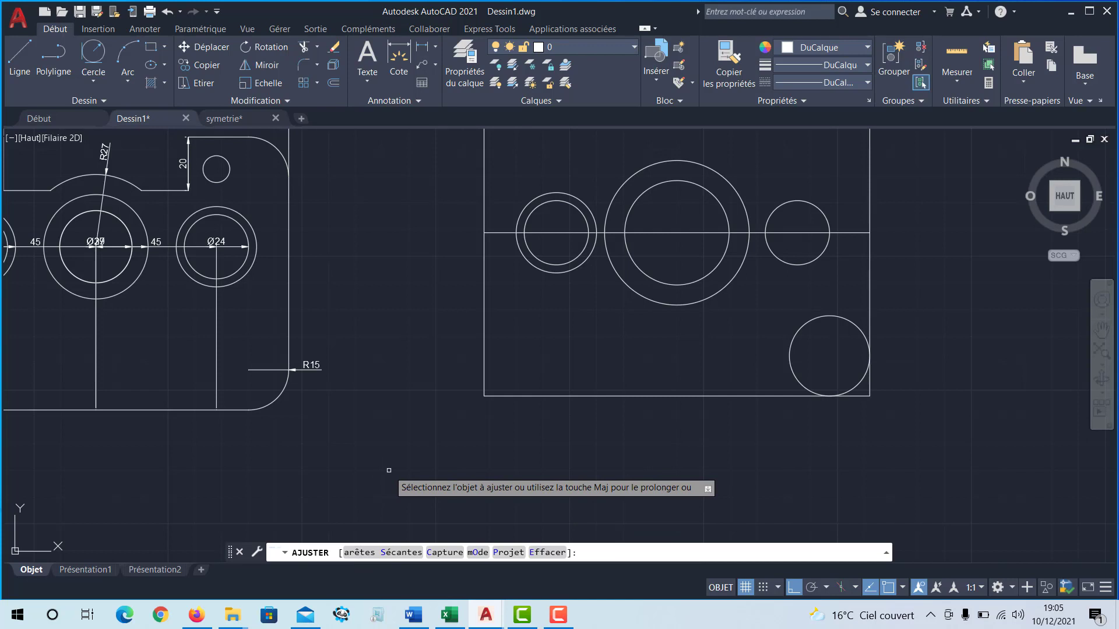
click(799, 328)
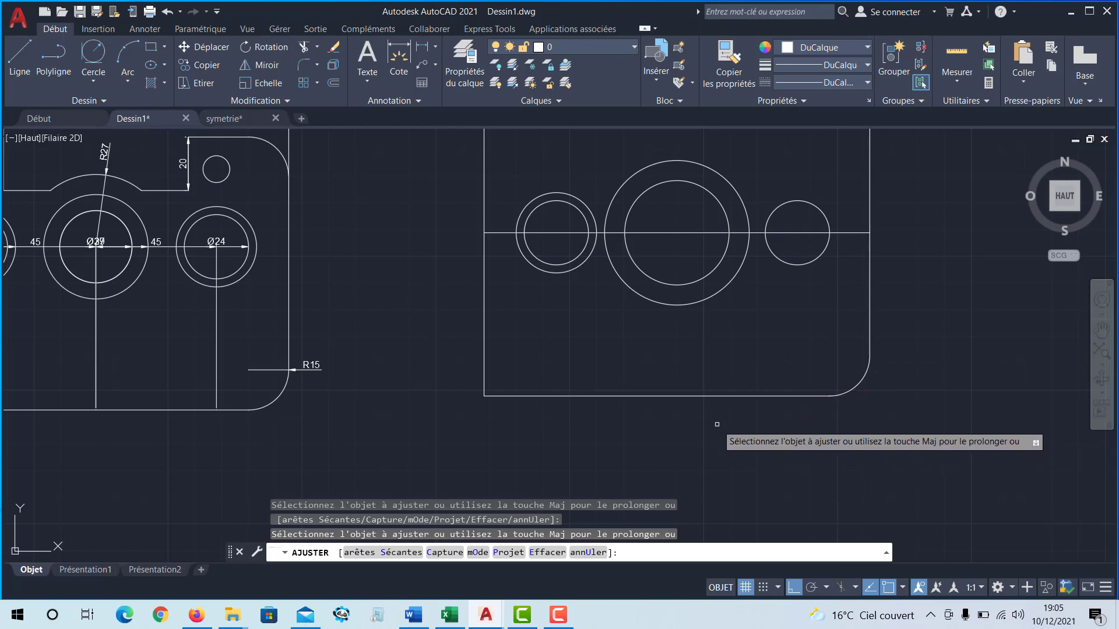
scroll(716, 424, down, 2)
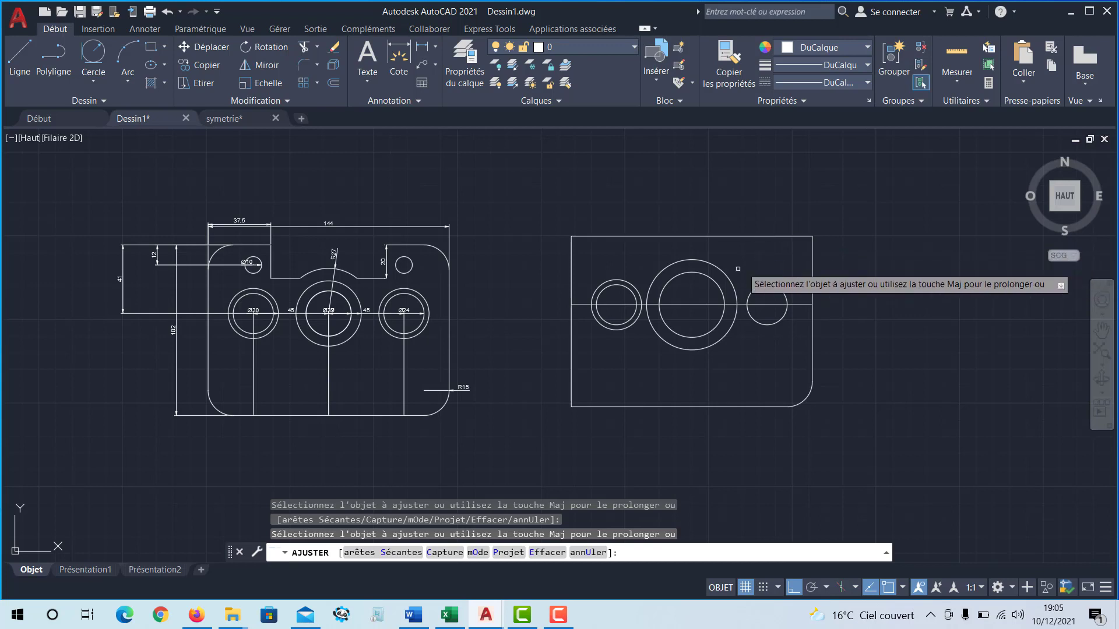
middle_drag(727, 275, 728, 286)
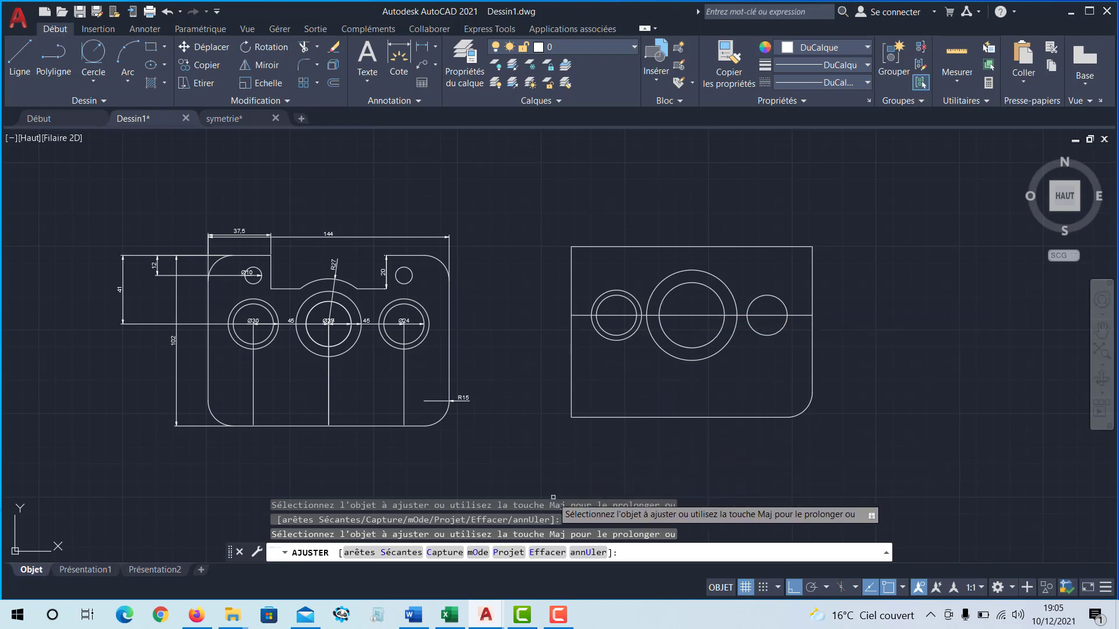
click(557, 614)
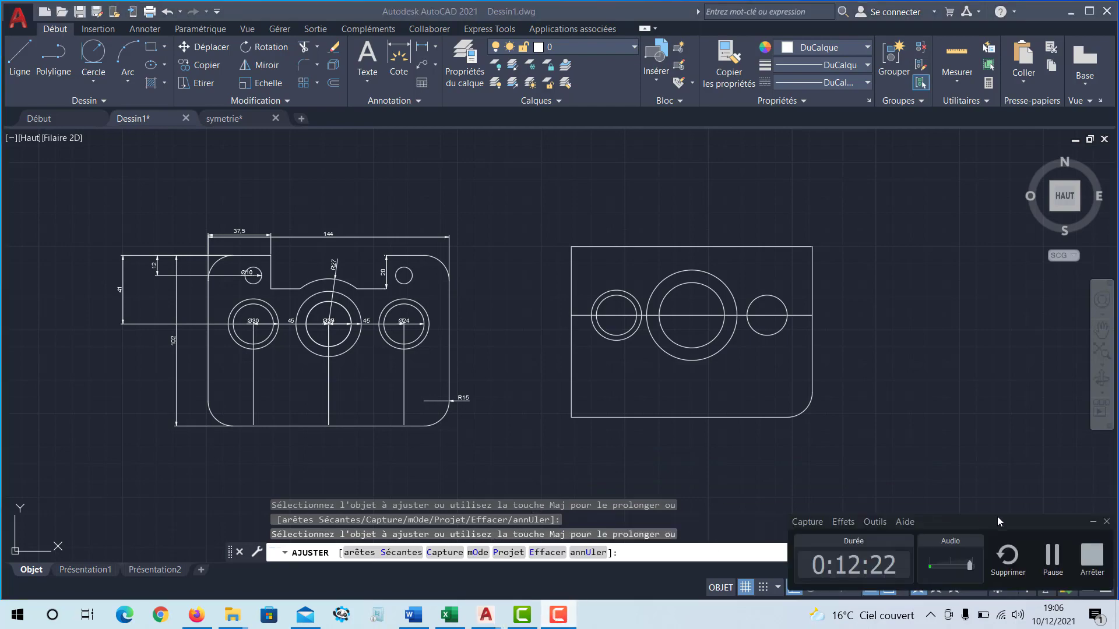